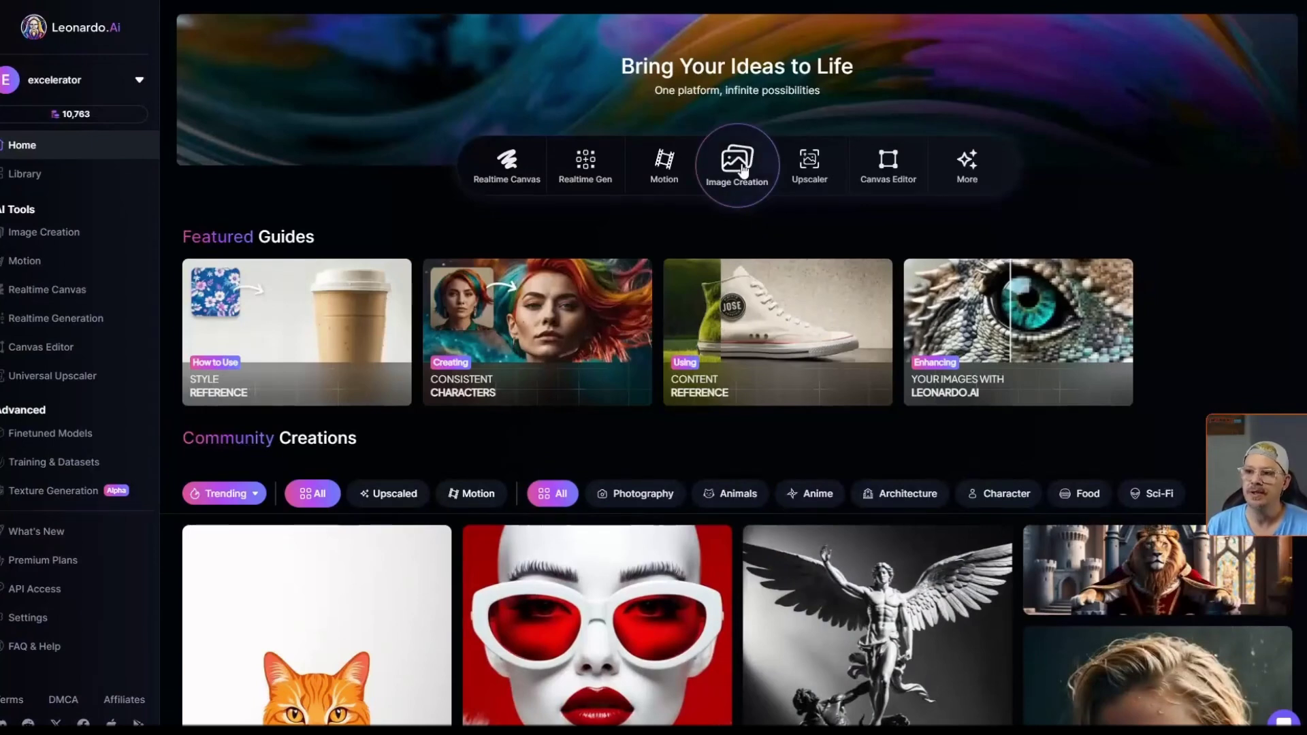
Step: Open Image Creation with the Leonardo Phoenix preset and enter the prompt for a whimsical photograph of a retro-futuristic car parked on a cobblestone main street
click(744, 170)
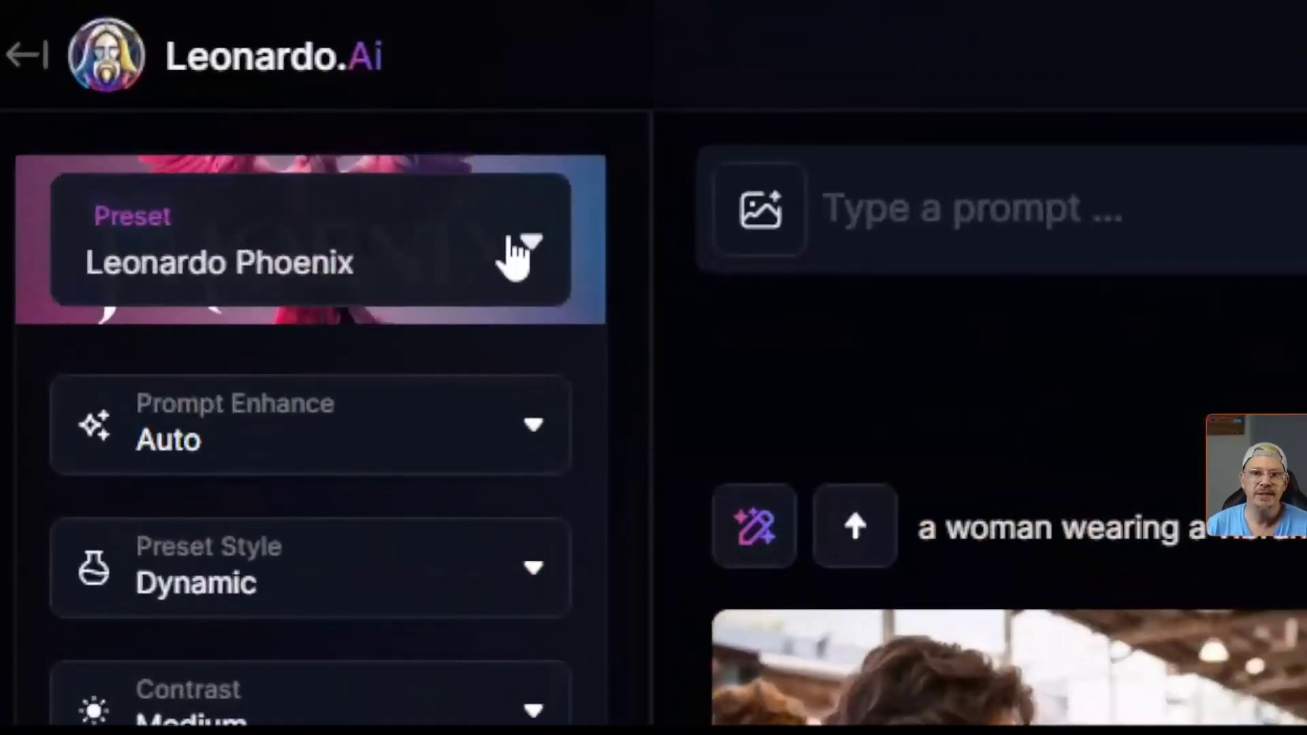
click(518, 258)
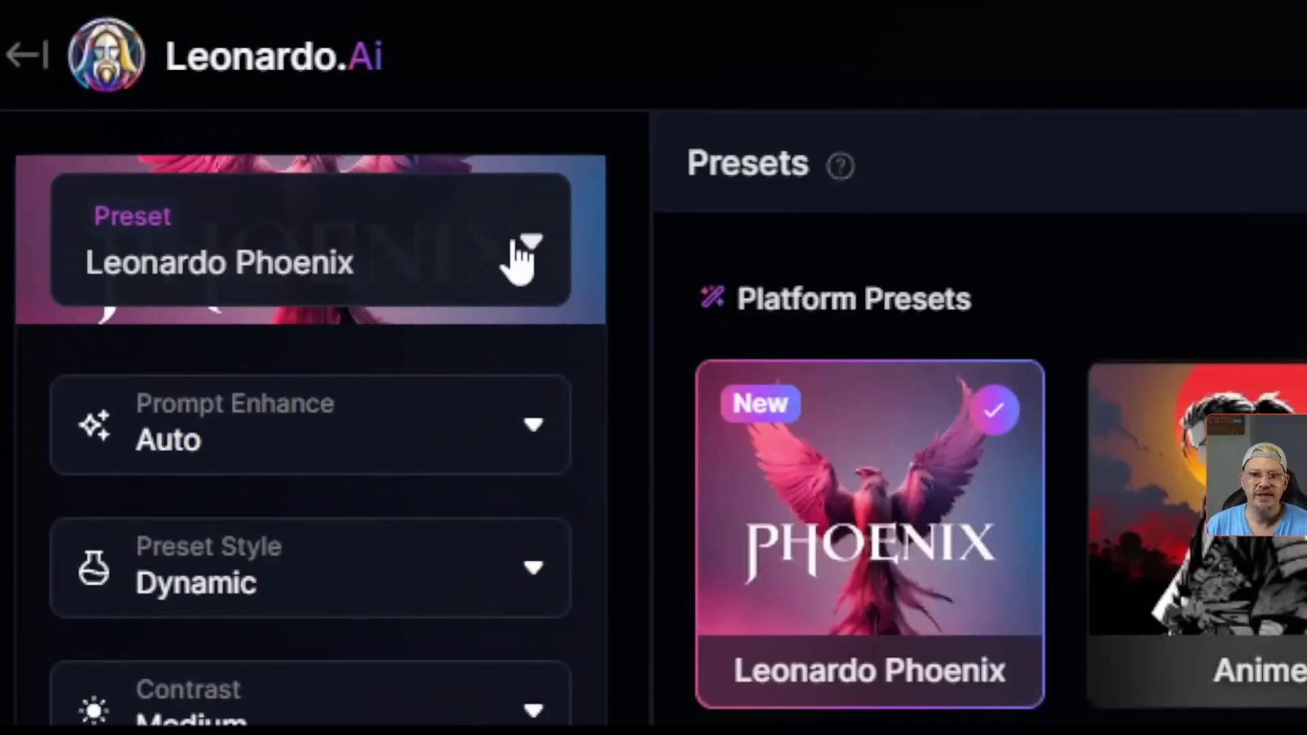
click(518, 259)
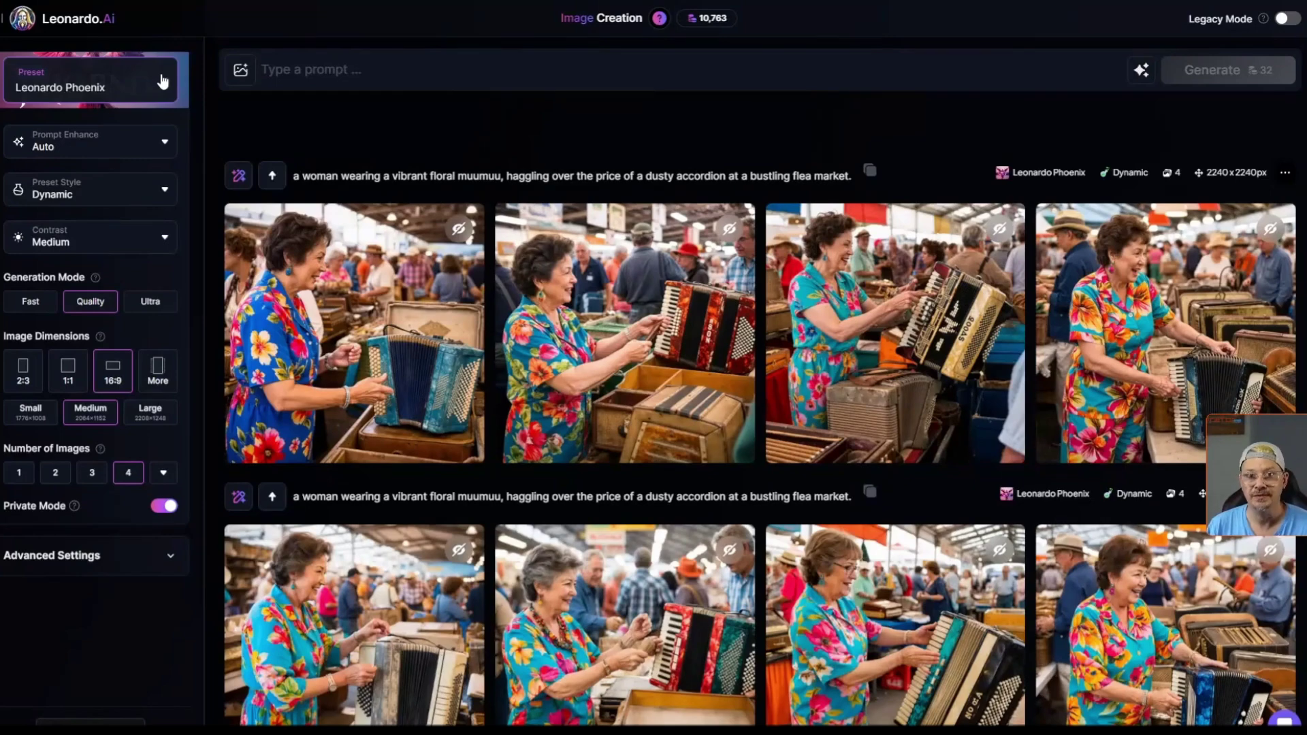
click(406, 77)
text(A vibrant, whimsical photograph of a bespoke, retro-futuristic car with chrome accents, bulbous headlights, and a curved, finned rear, parked on a cobblestone main street lined with lush greenery and flower-filled planters in a quaint, idyllic small town paradise. The scene features a bright sky with puffy clouds, evoking a sense of nostalgia and carefree joy, reminiscent of a 1950s American Dream advertisement. A subtle warm glow and shallow focus draw attention to the vehicle's sleek, curved lines and the charm of the surrounding environment, complete with vintage-style street lamps, an old-fashioned ice cream parlor in the background, and a few pedestrians strolling leisurely, their faces obscured, lost in the tranquil atmosphere.)
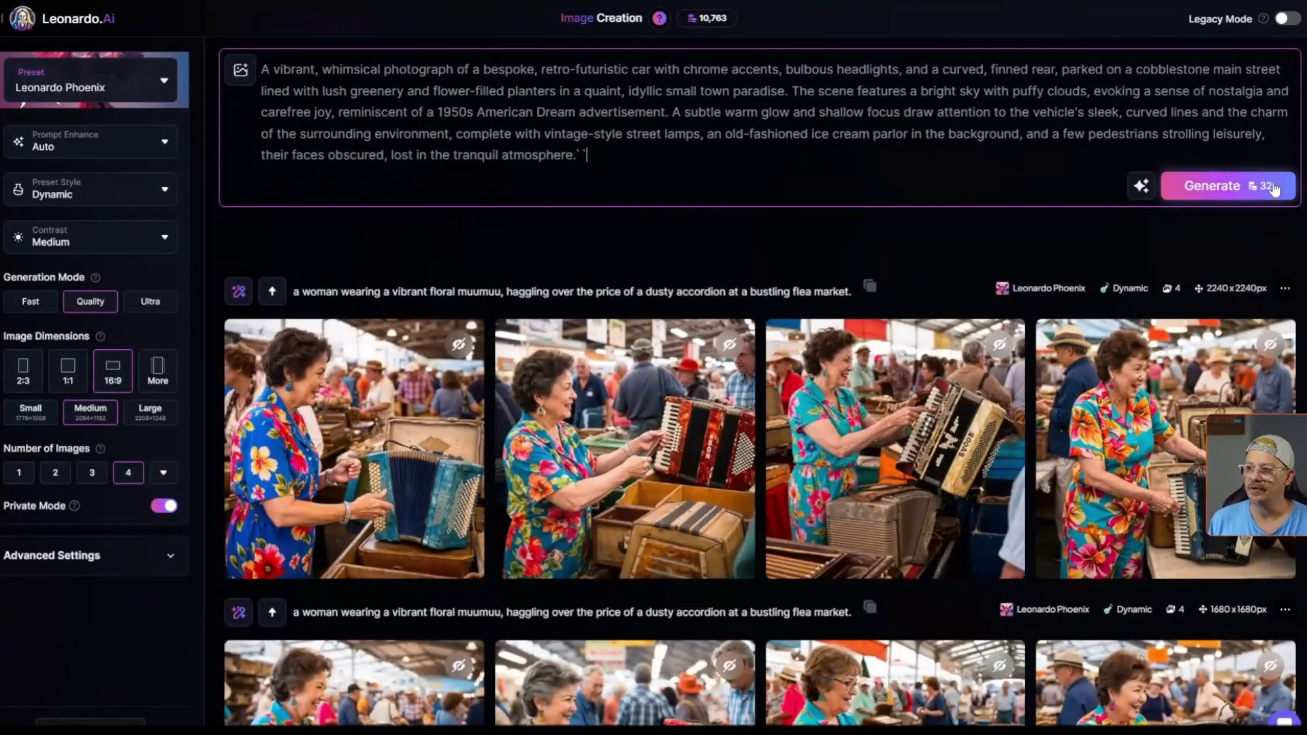
Step: Compare the Ultra and Fast generation modes, set the mode back to Quality, and generate four Medium 16:9 images from the prompt
click(150, 304)
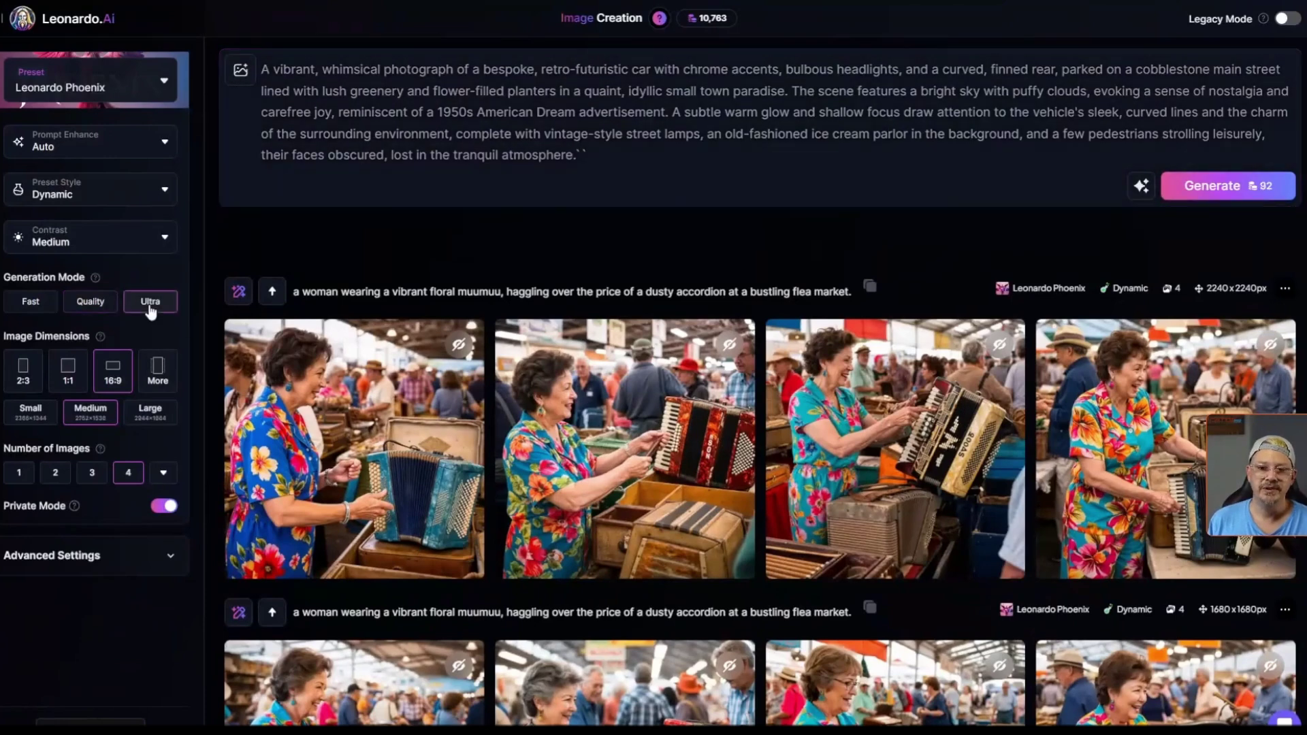
click(150, 415)
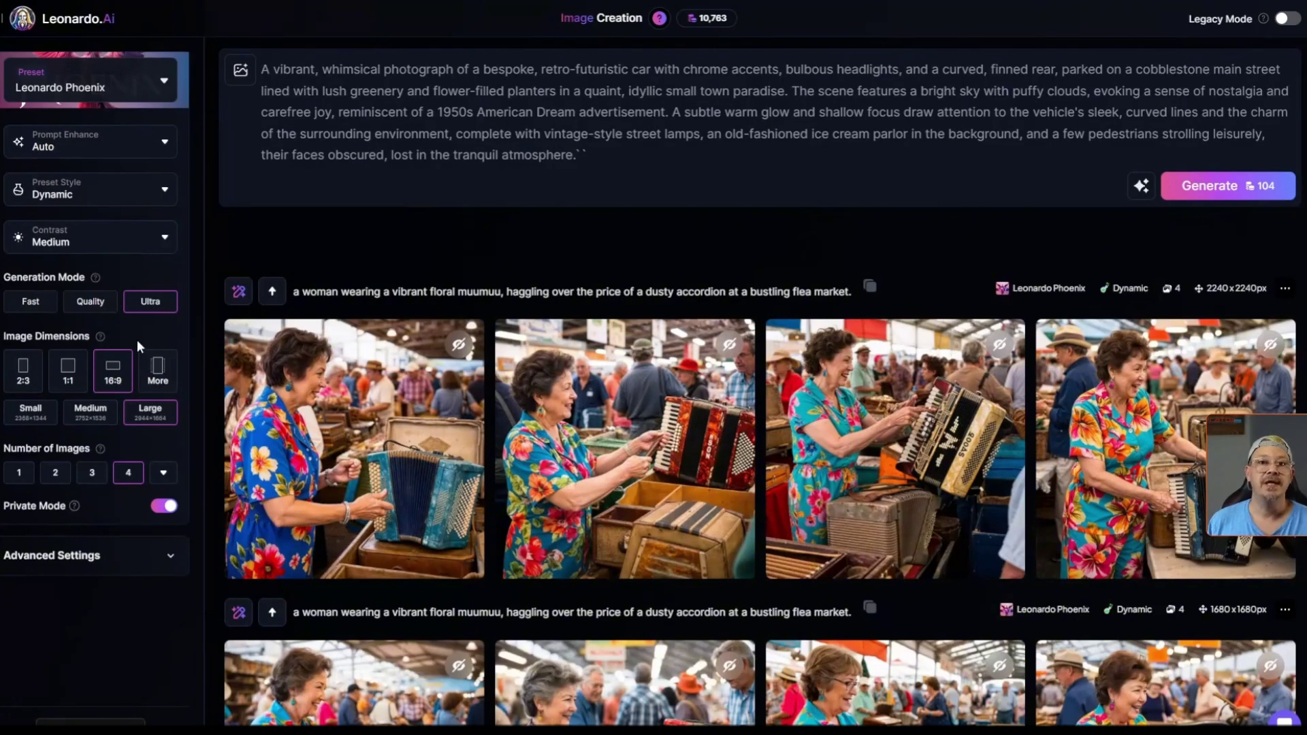
click(30, 302)
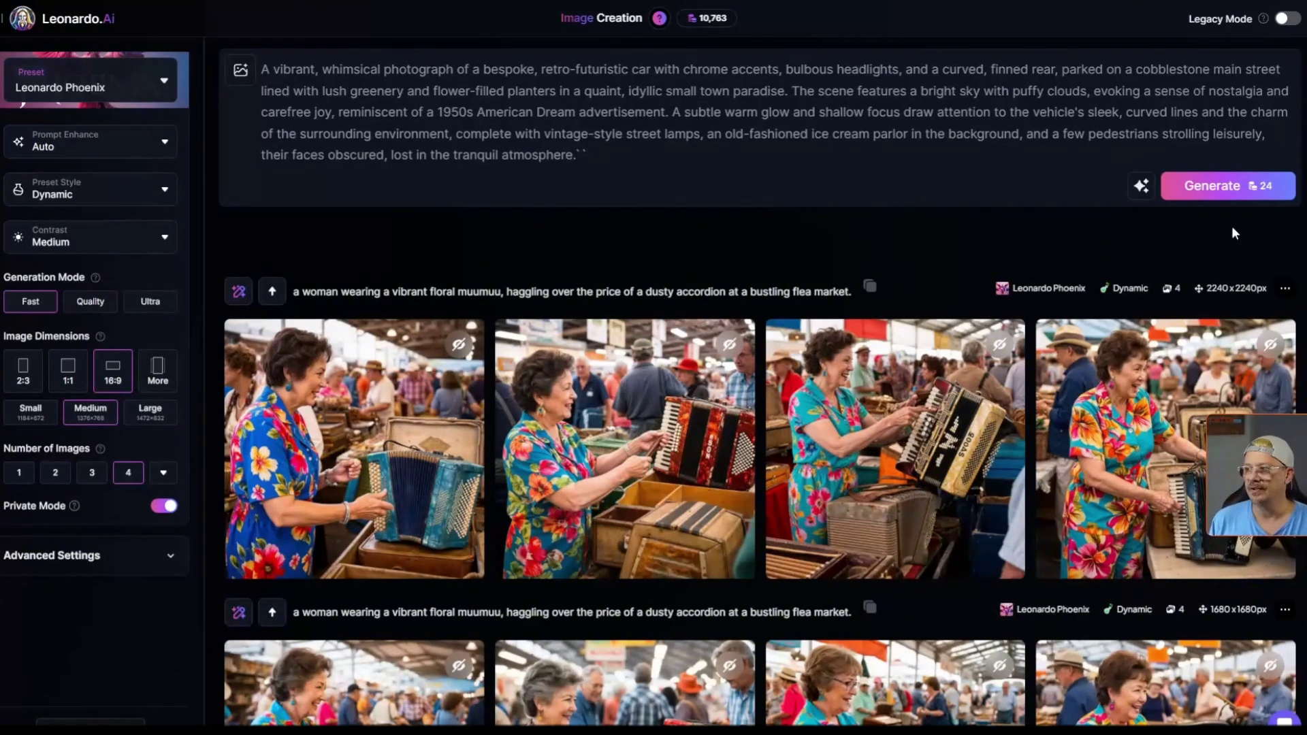
click(92, 306)
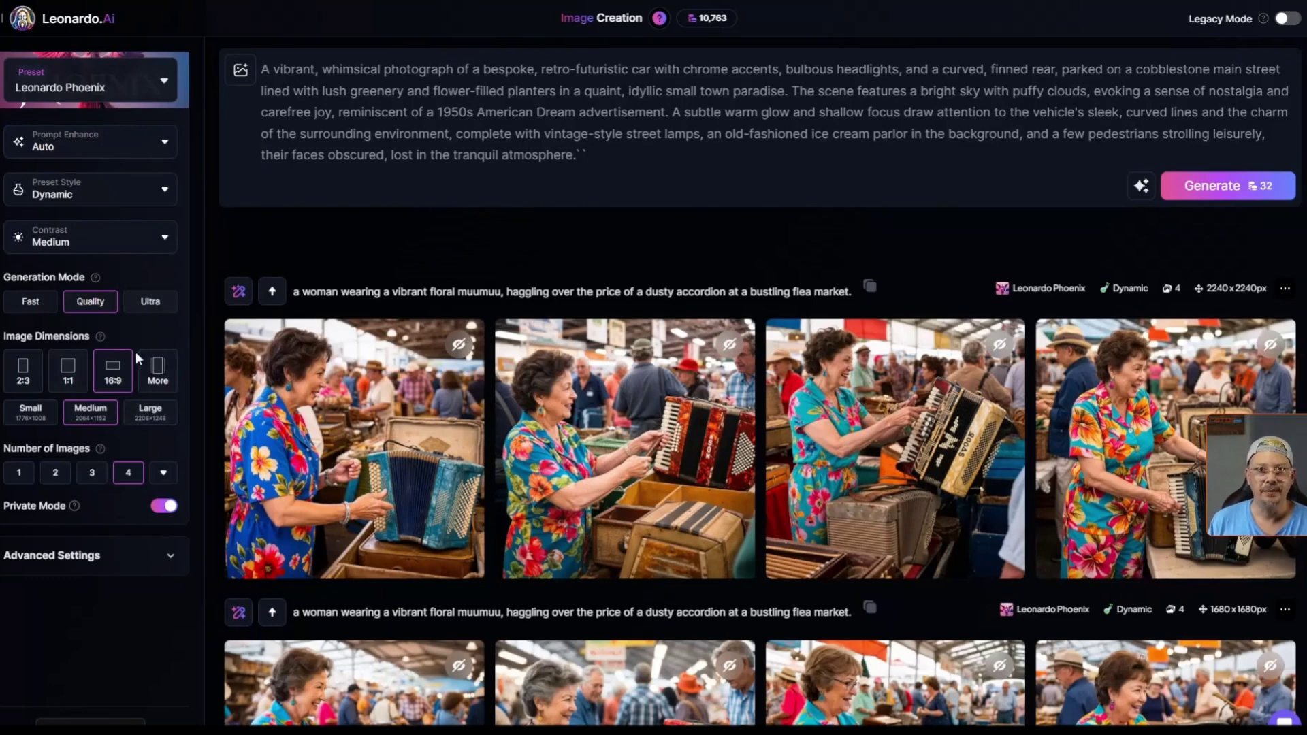
click(1218, 188)
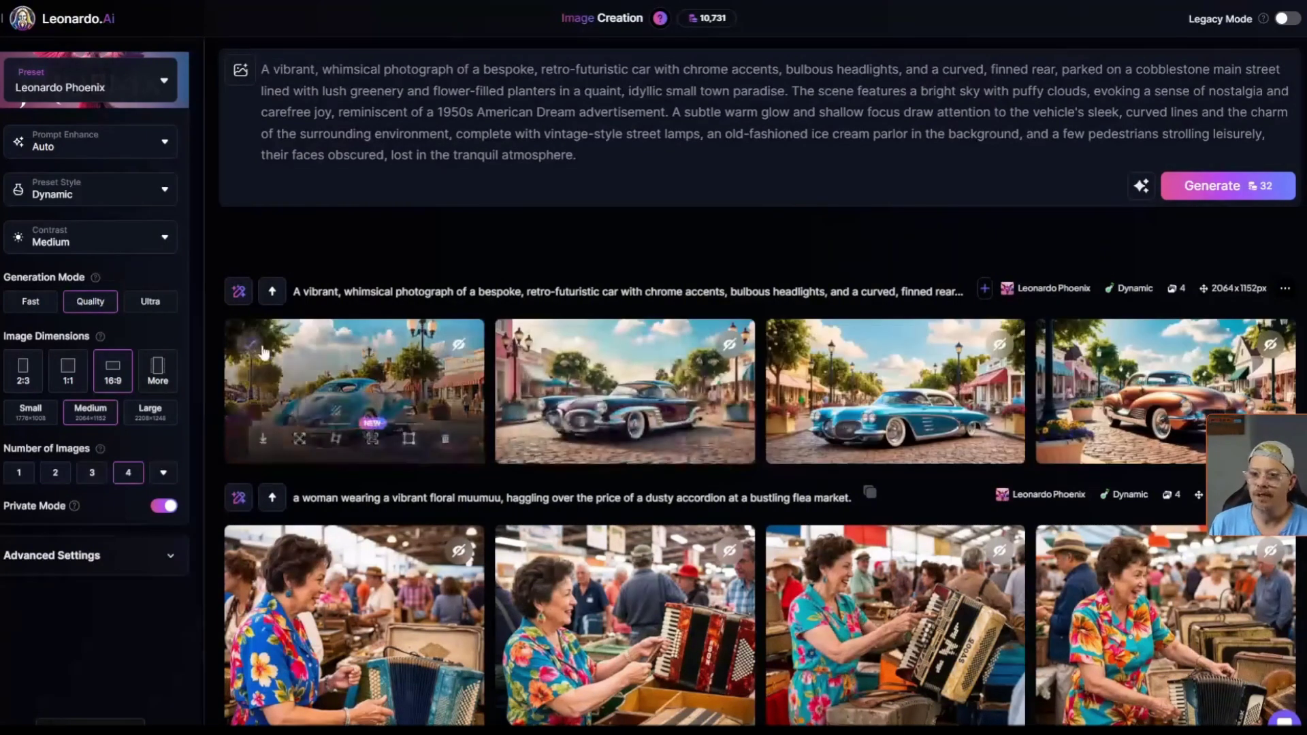
Step: View the four generated car images one by one at full size
click(300, 374)
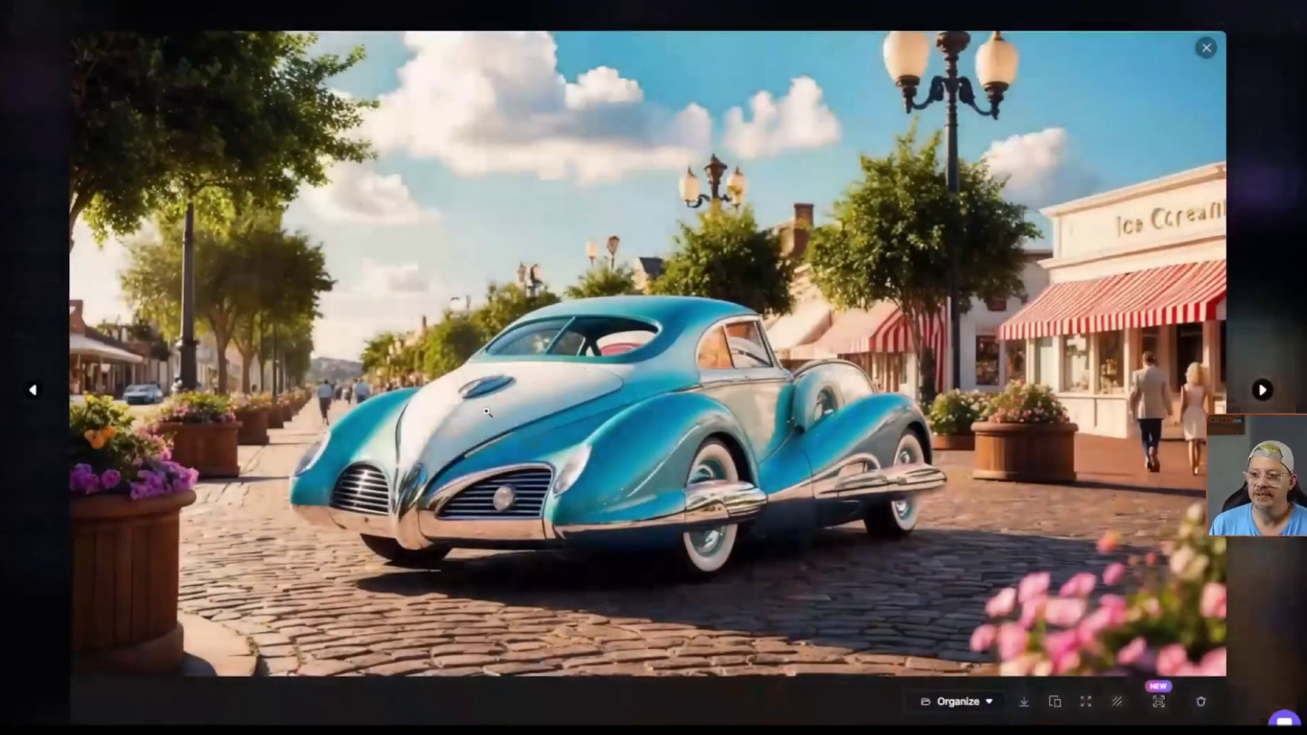
click(1261, 392)
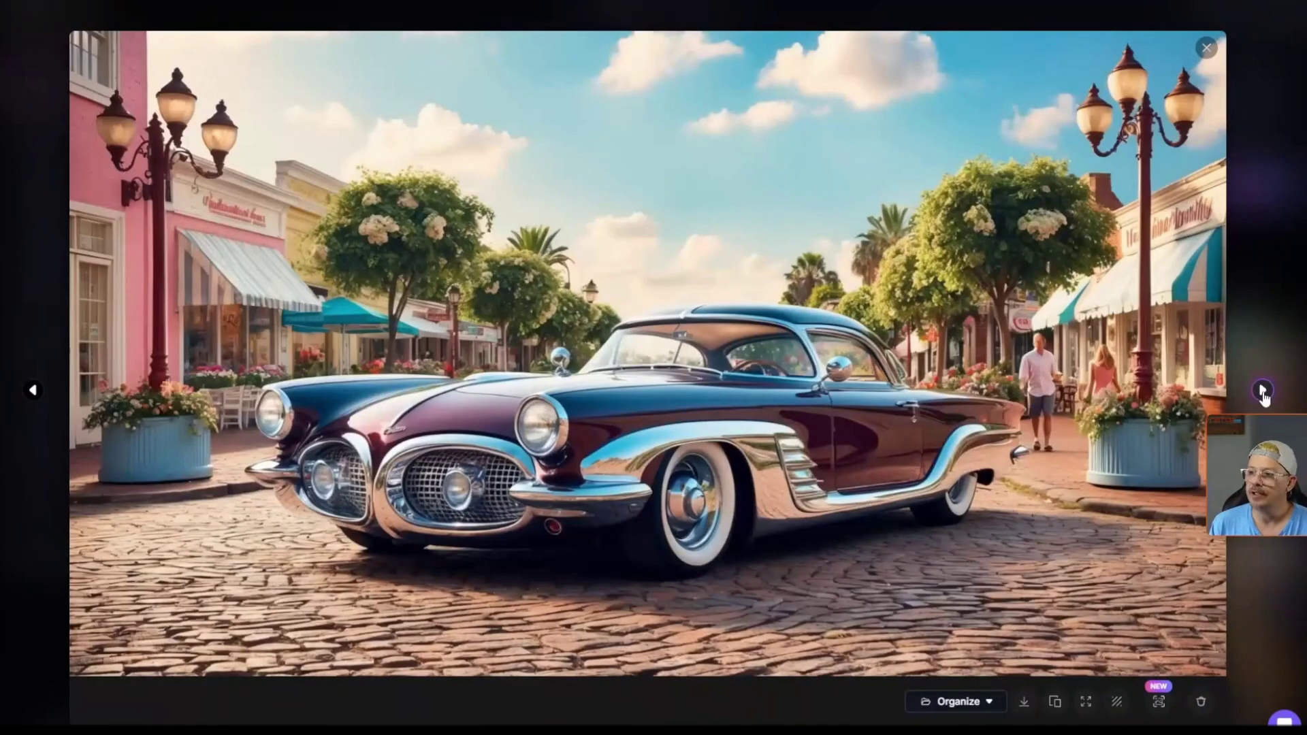
click(1263, 391)
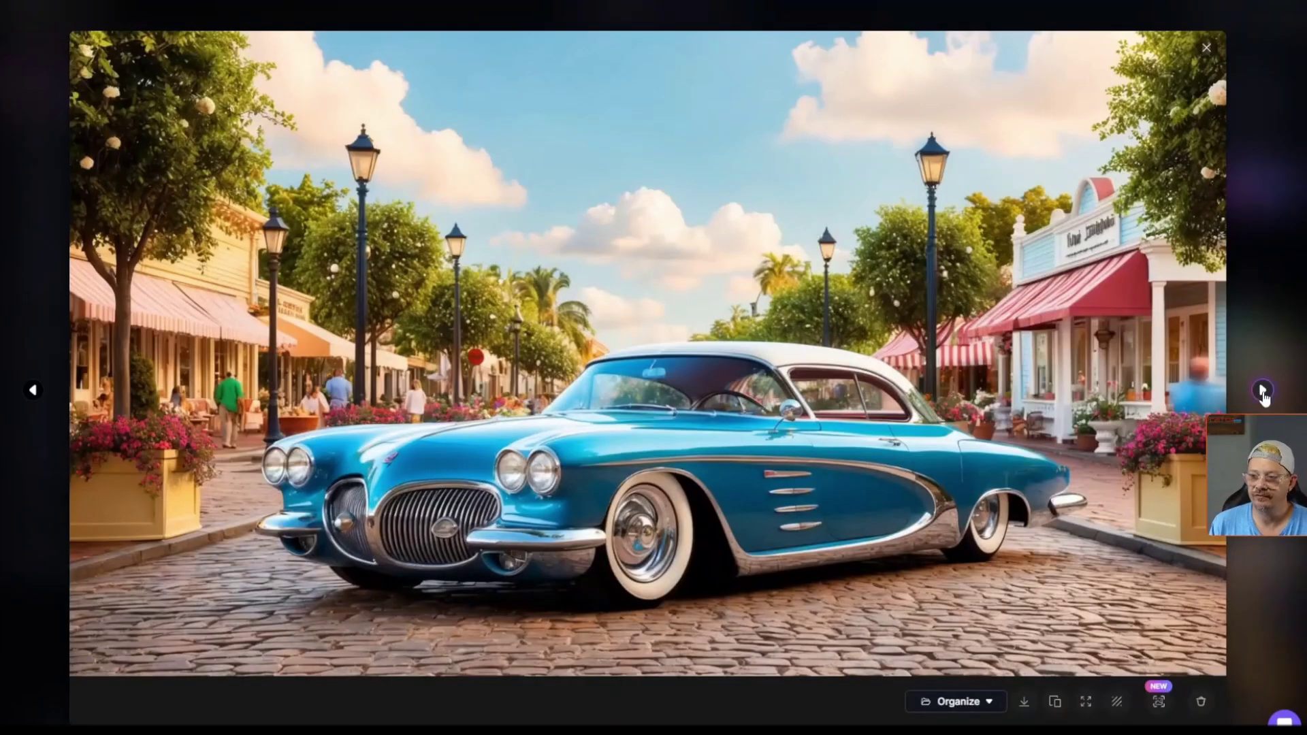
click(1263, 391)
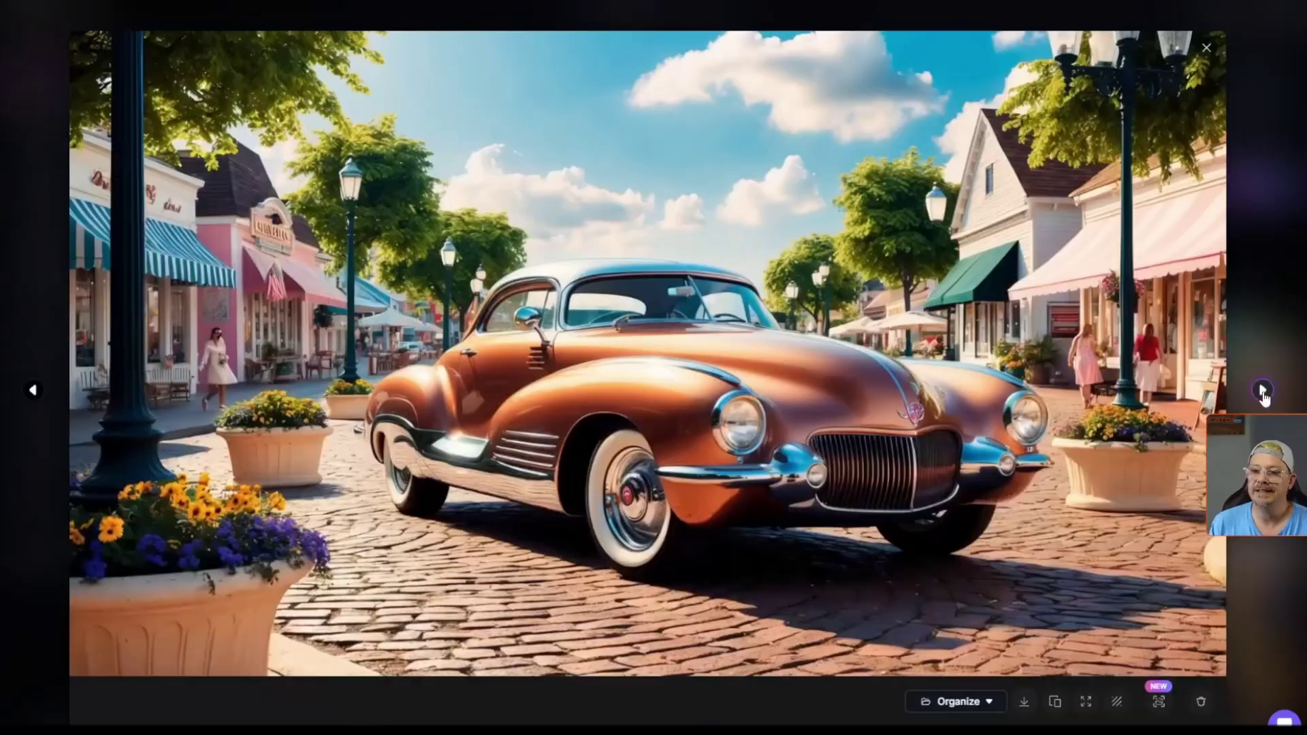
key(Escape)
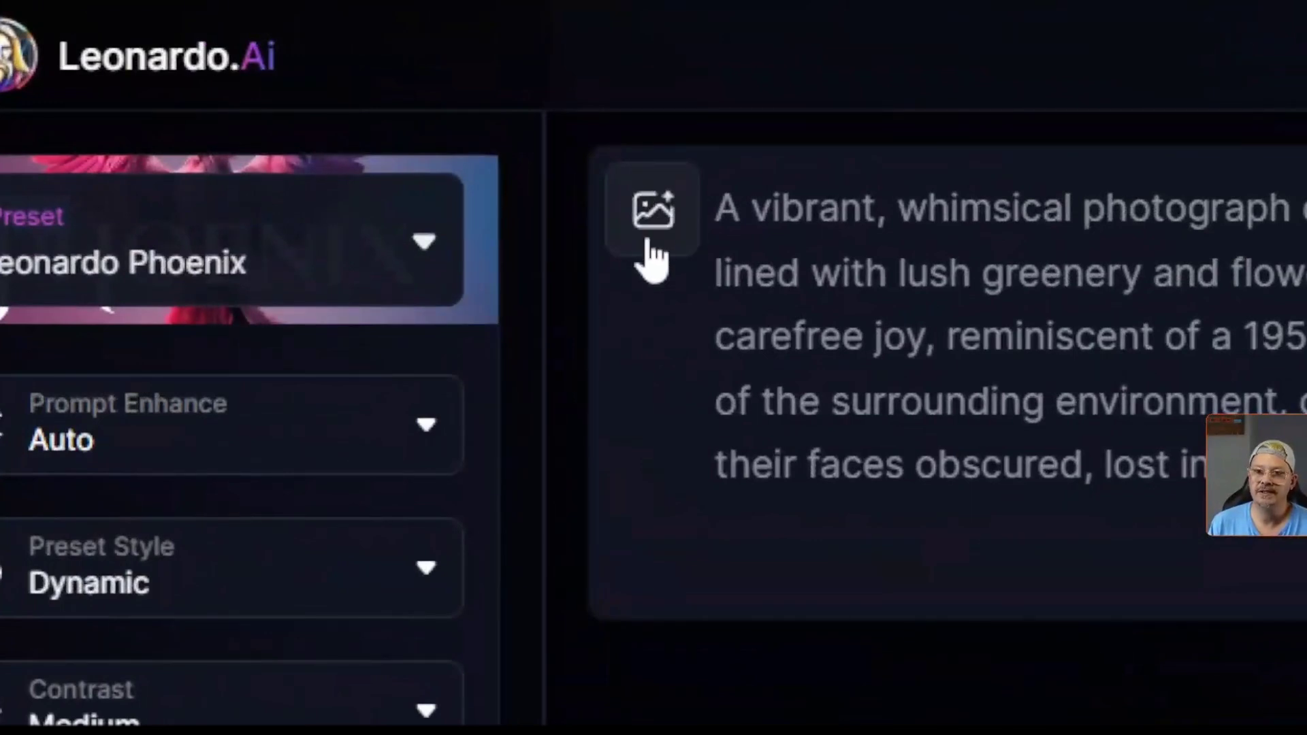
Step: Add a Style Reference from the earlier generations, using the red and blue abstract wave image with coral on both sides
click(654, 216)
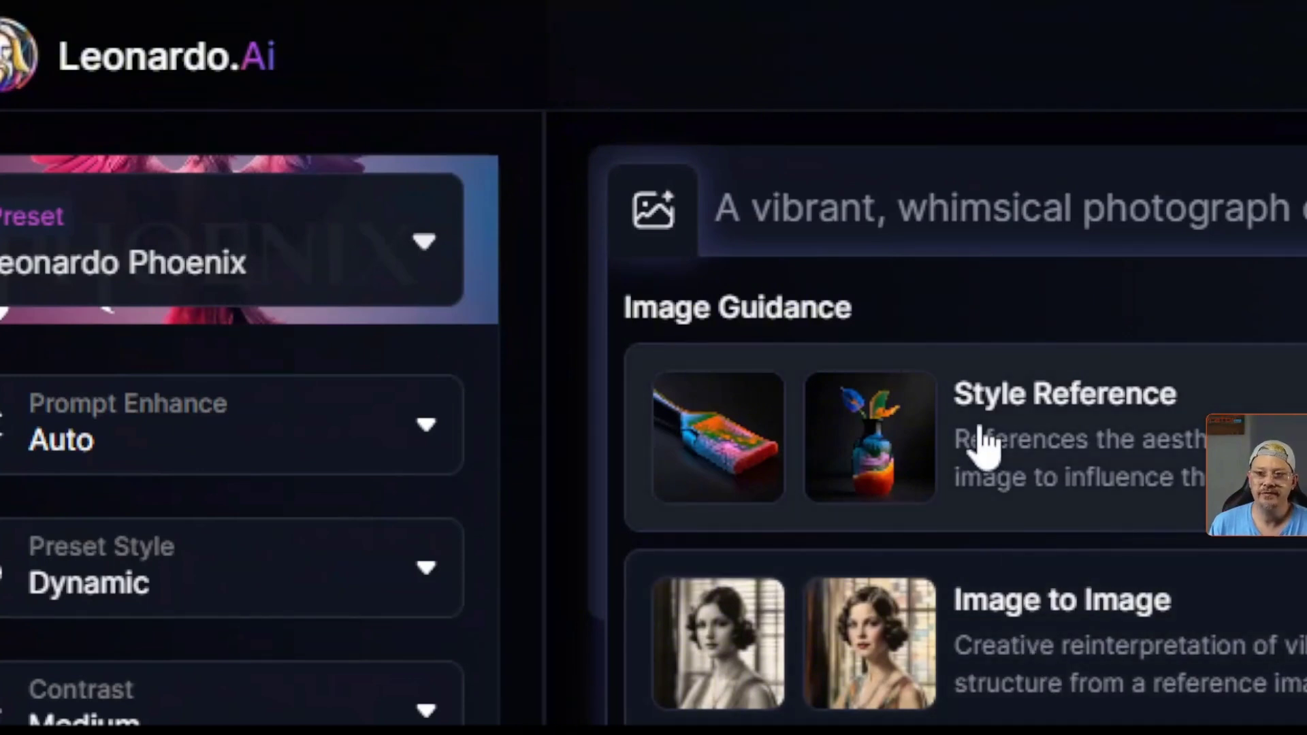
click(980, 446)
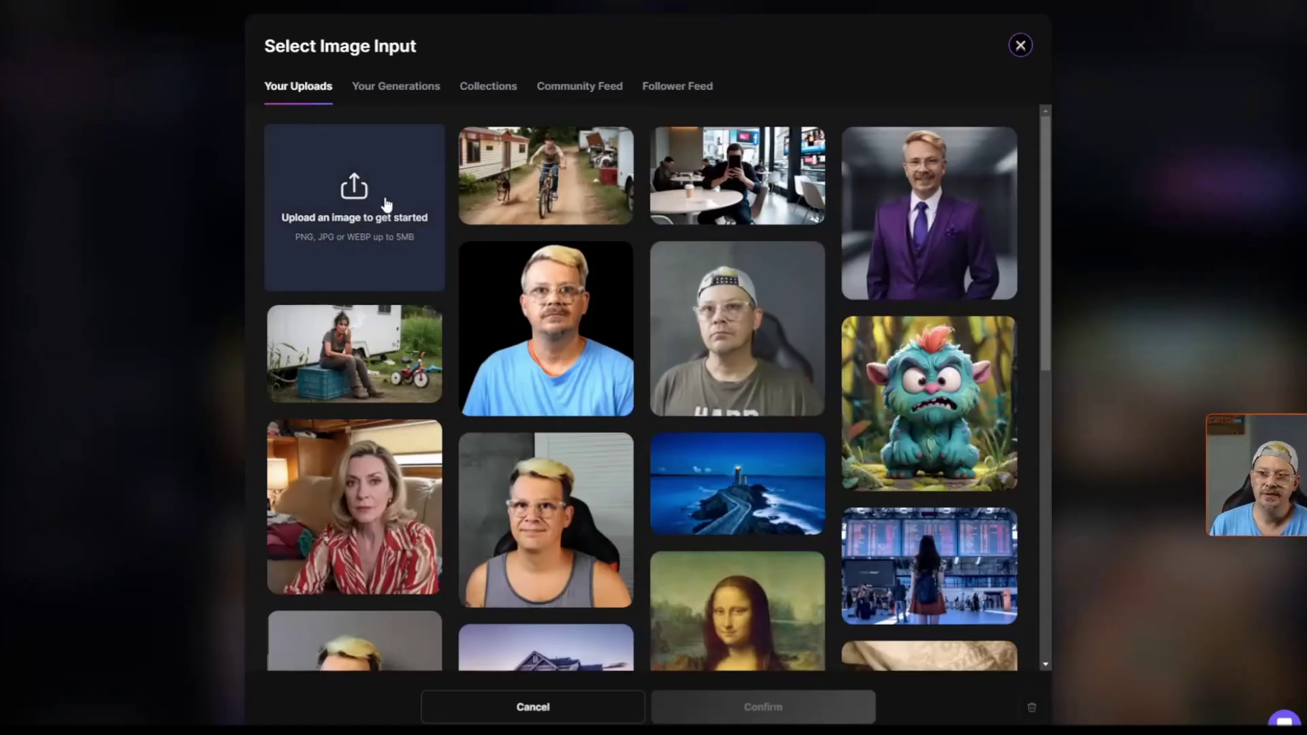
click(402, 89)
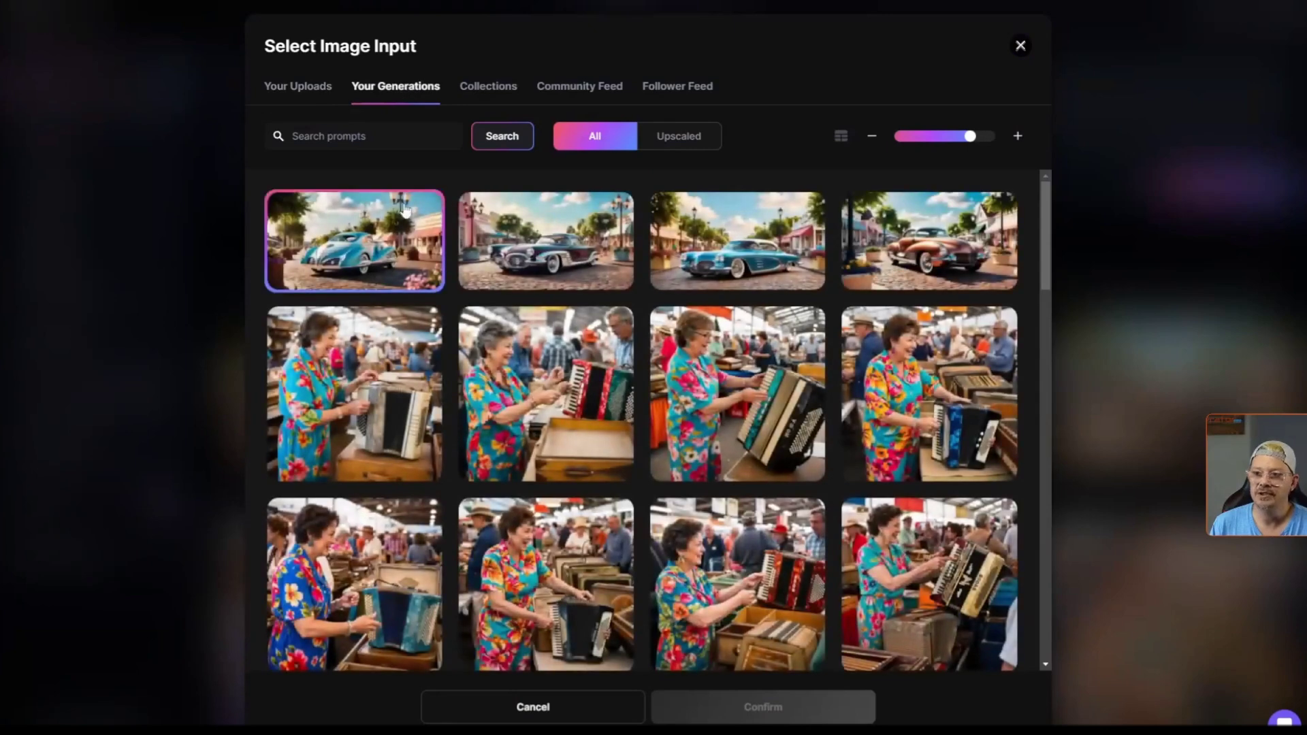
scroll(436, 258, down, 10)
scroll(381, 409, down, 1)
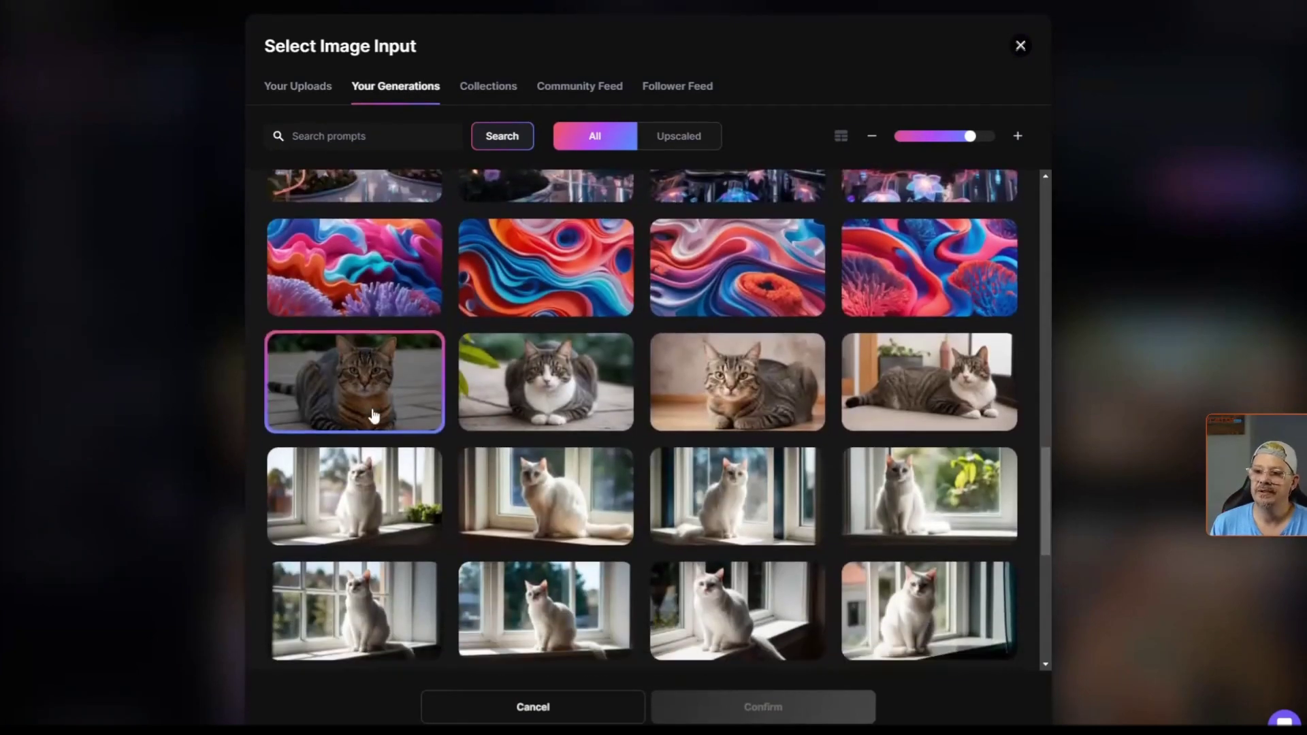
scroll(374, 415, down, 1)
click(945, 254)
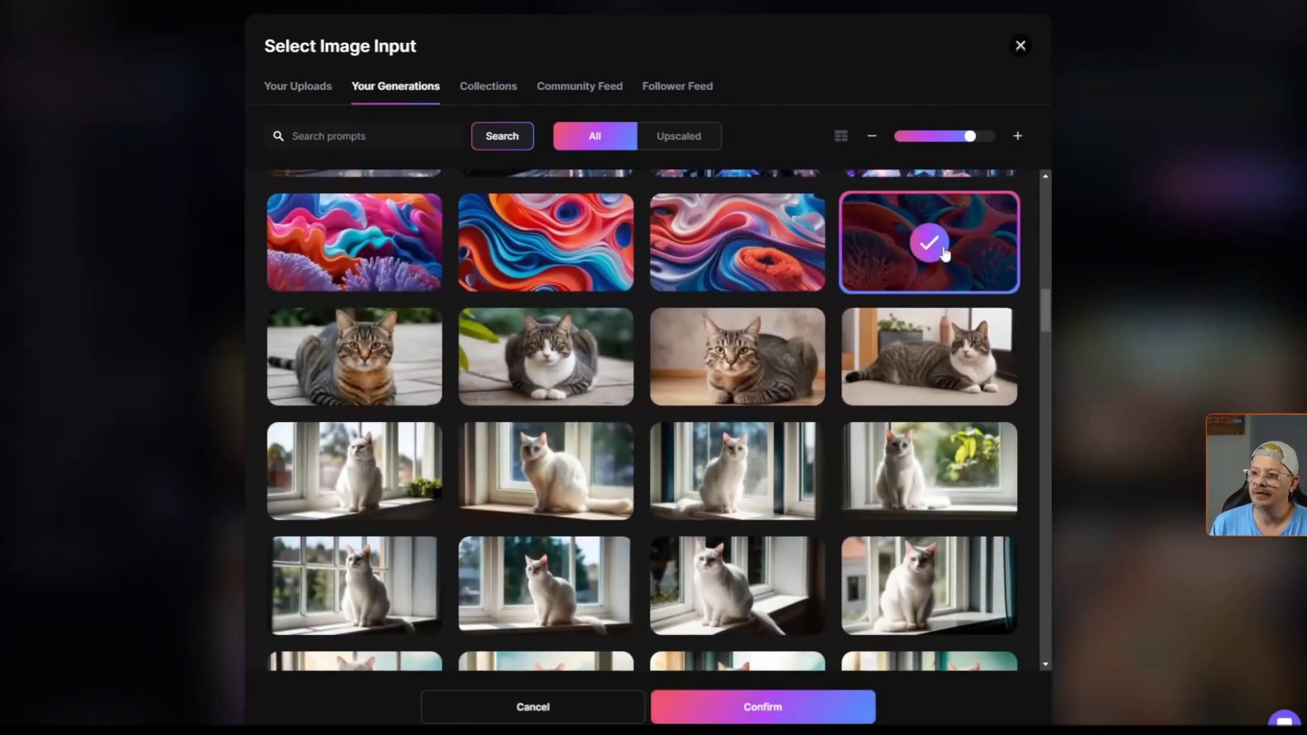
click(756, 712)
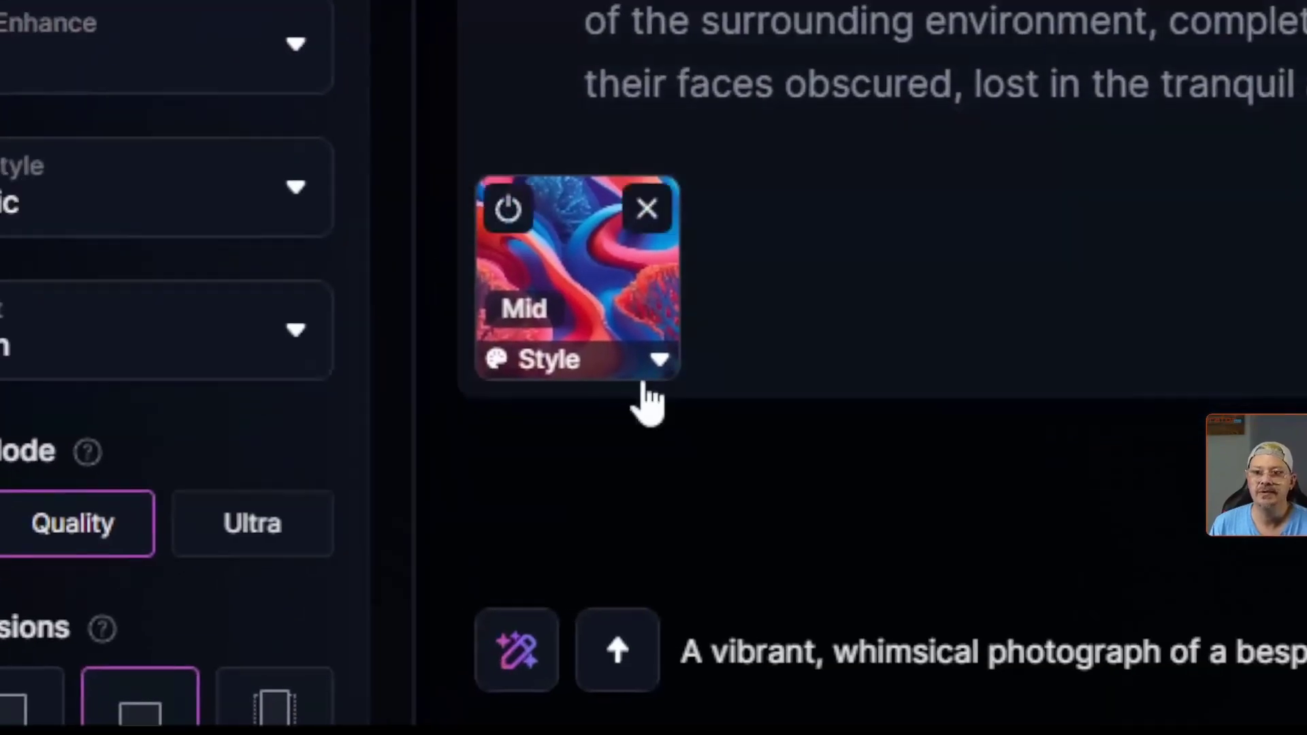
Step: Generate images with the style reference at Low strength, and set the reference strength to Mid
click(665, 359)
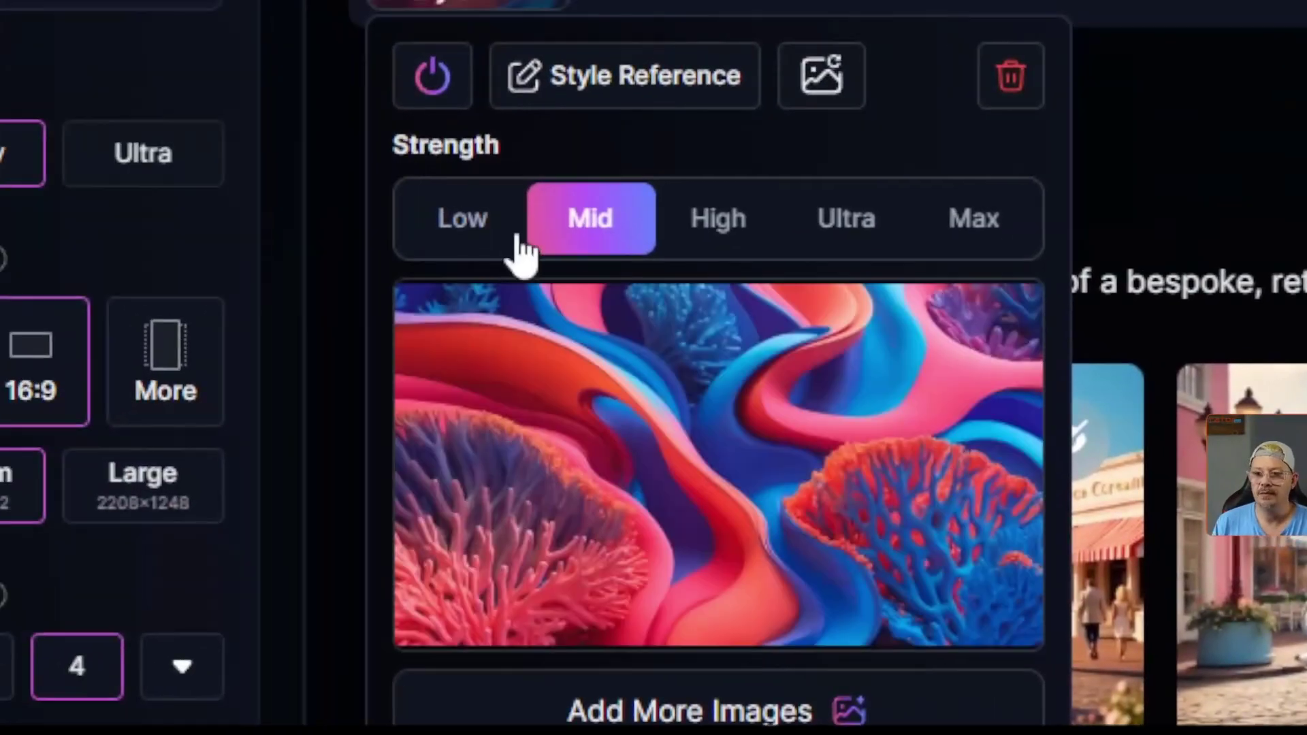
click(474, 216)
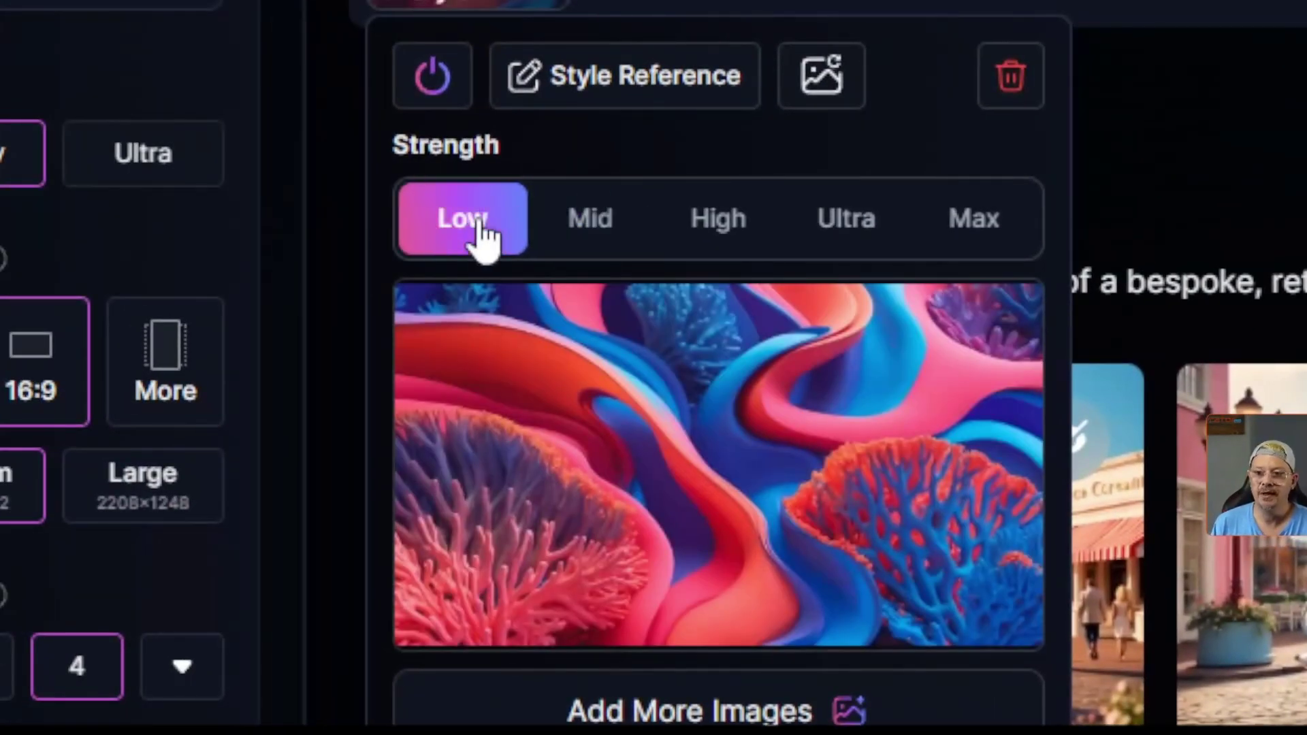
click(1229, 239)
click(259, 218)
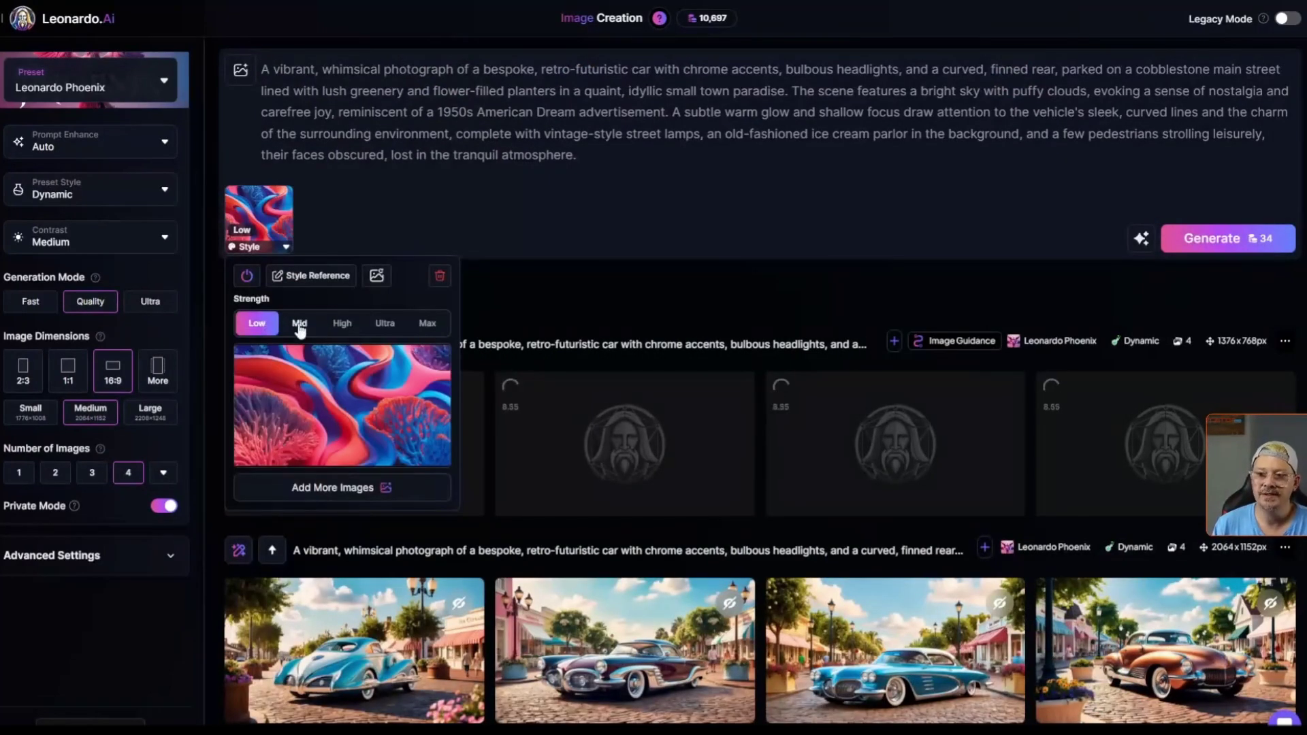
click(300, 325)
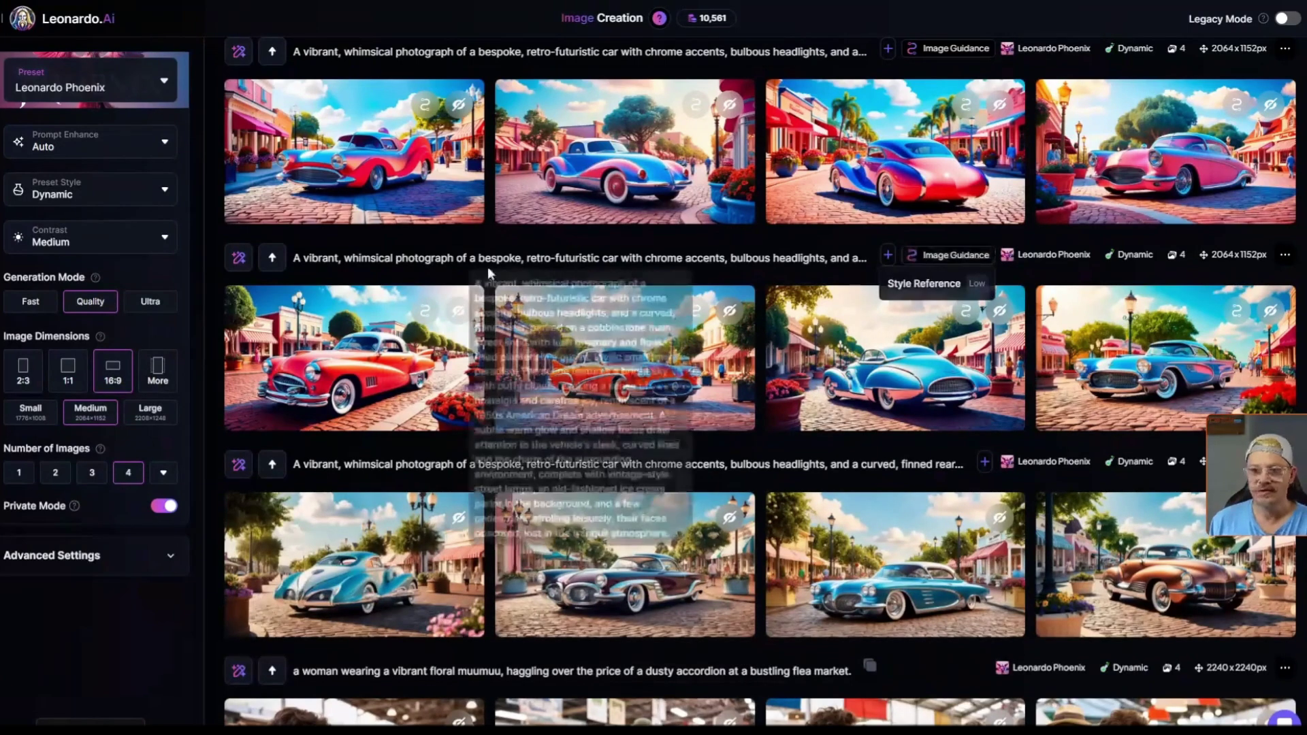
Step: View the car images generated with the Low-strength style reference one by one at full size
click(266, 380)
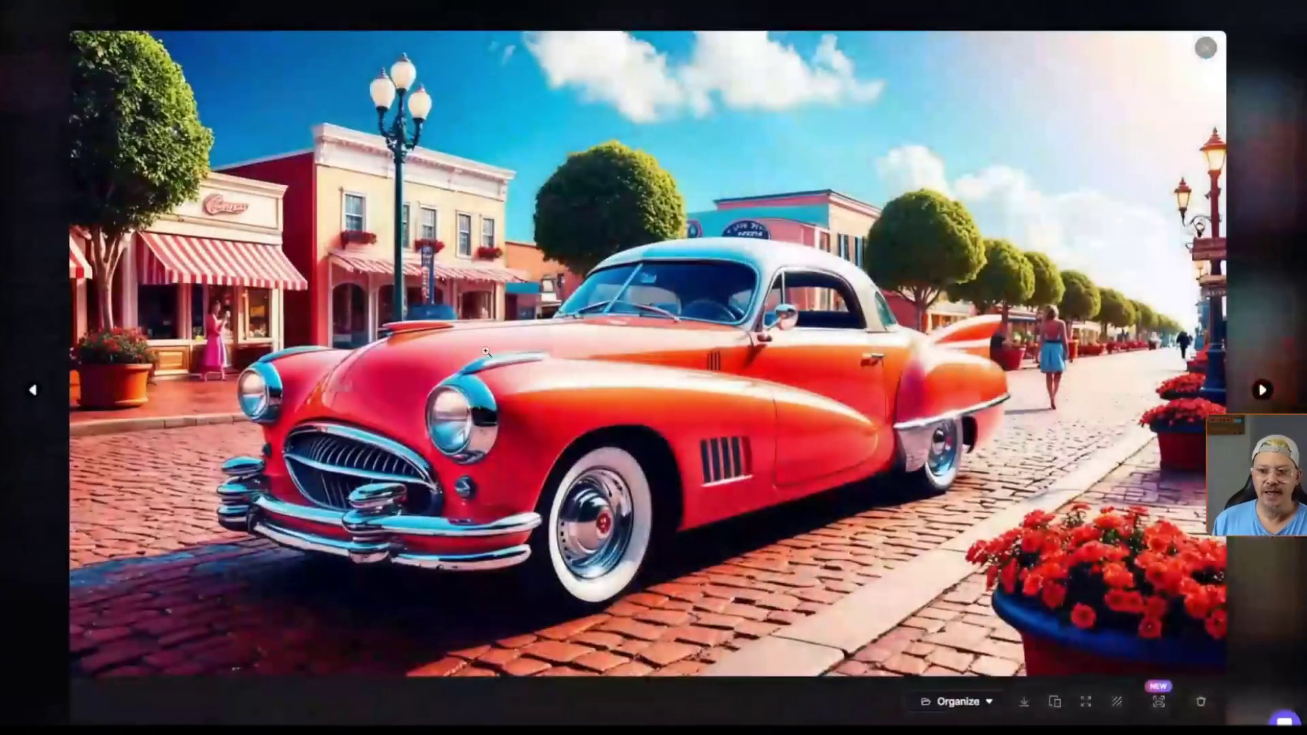
click(1263, 391)
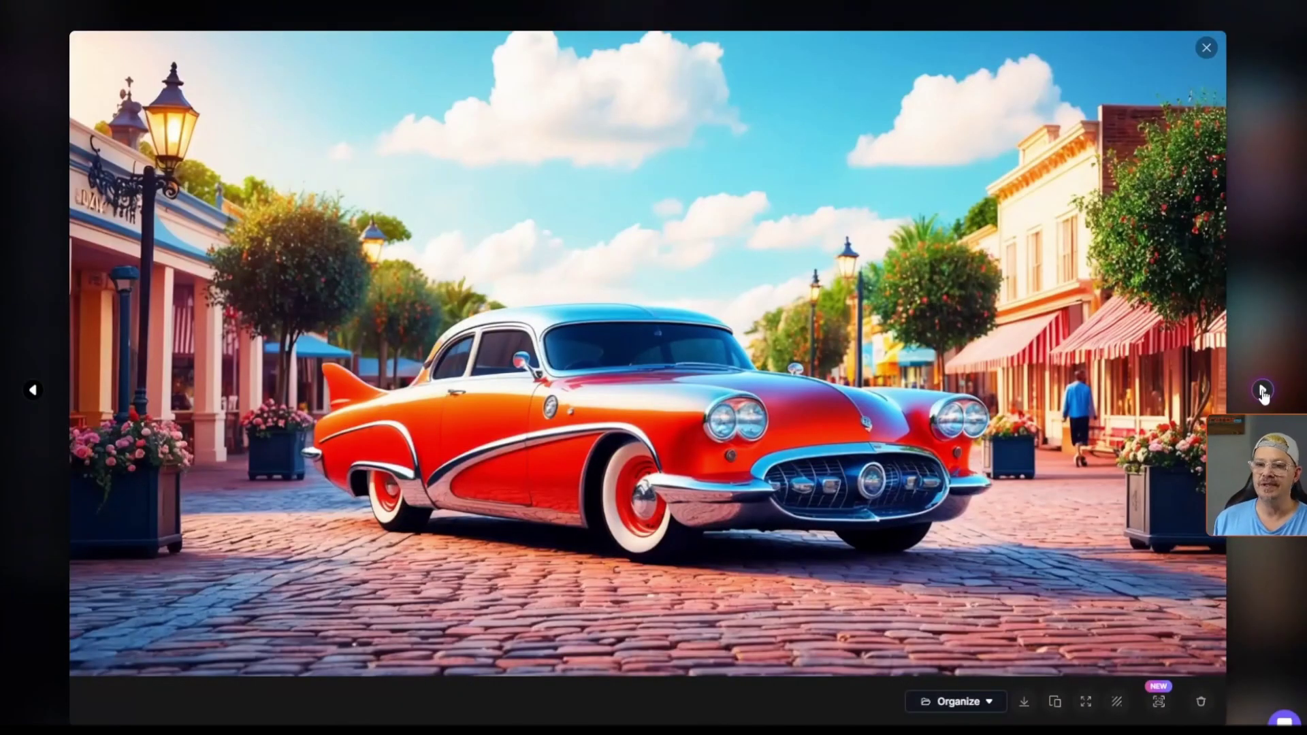
click(1263, 391)
click(1263, 391)
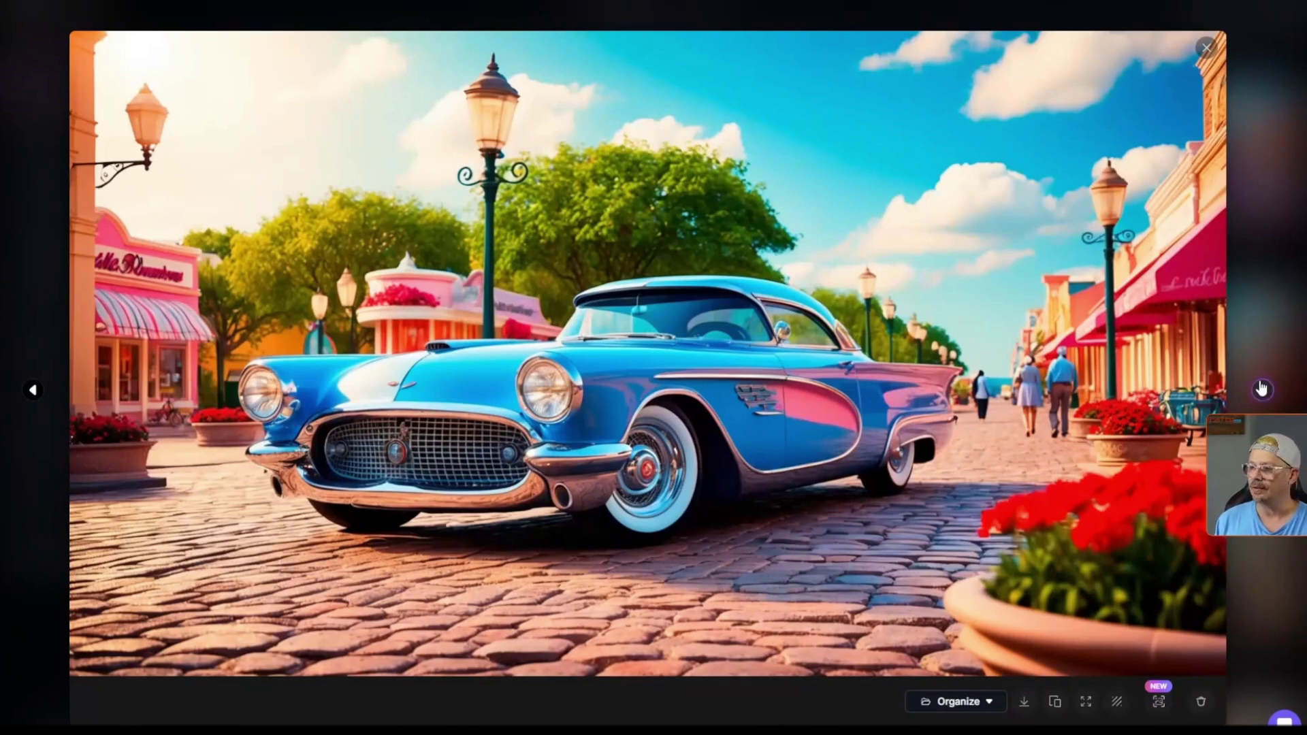
key(Escape)
Step: View the four car images generated with the Mid-strength style reference at full size
click(376, 271)
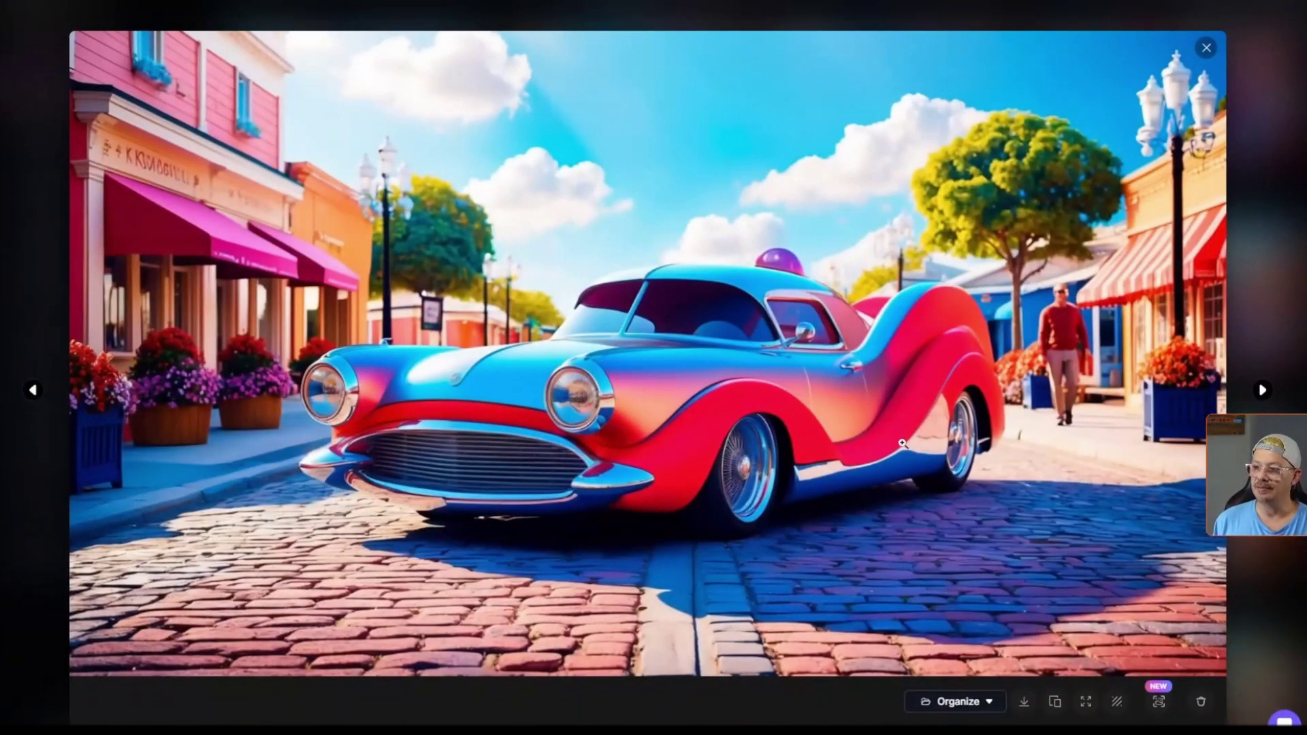
key(Right)
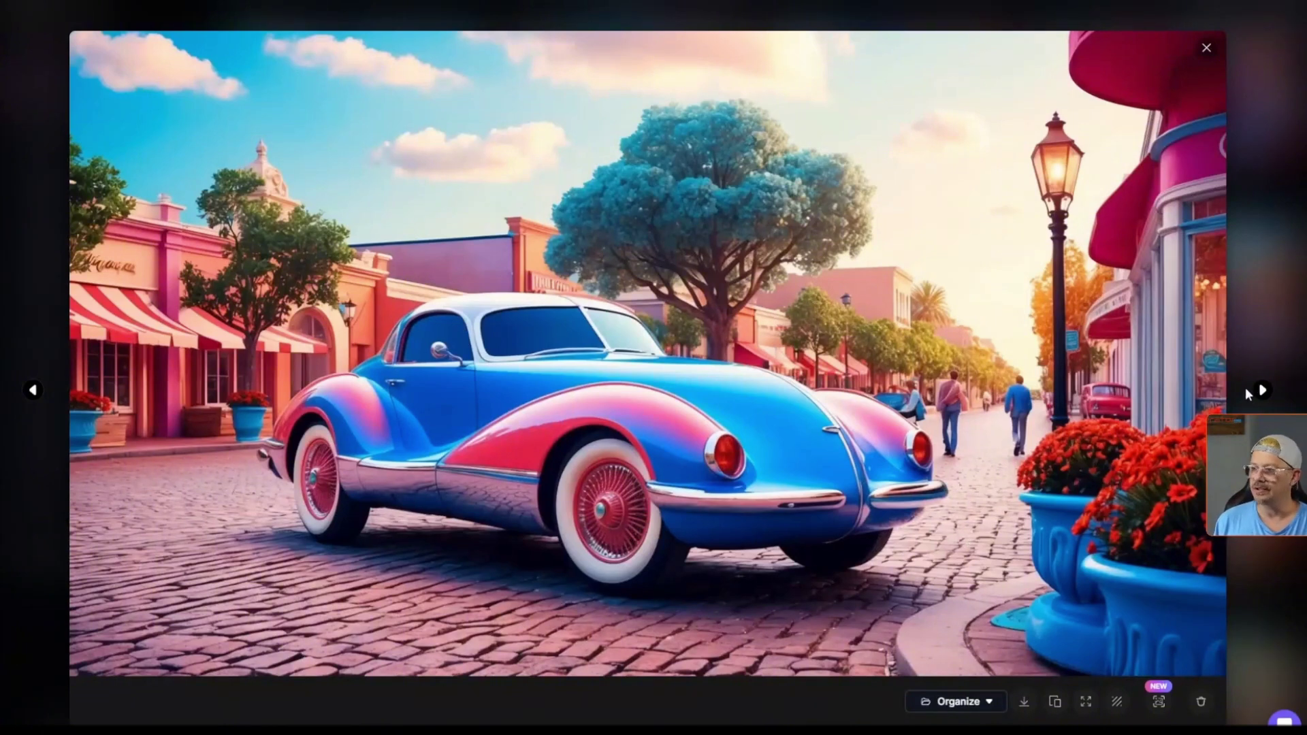
click(1261, 399)
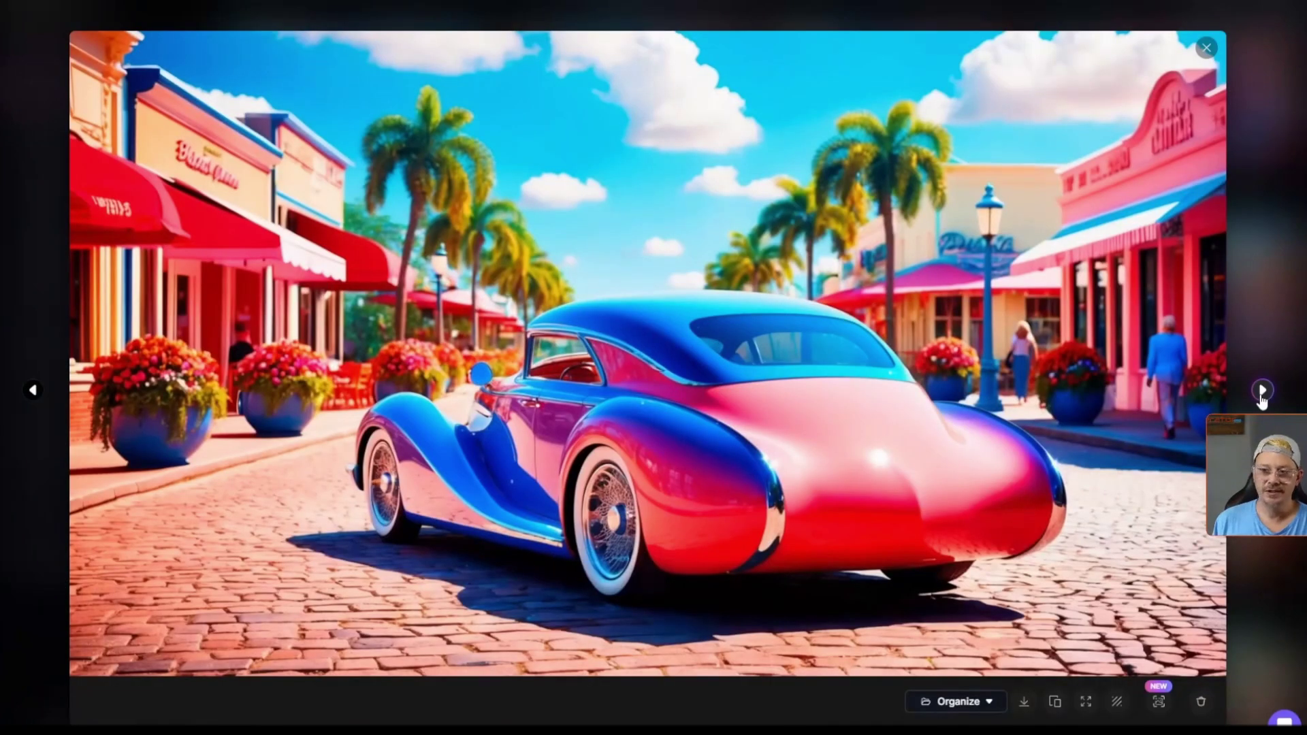
click(1262, 399)
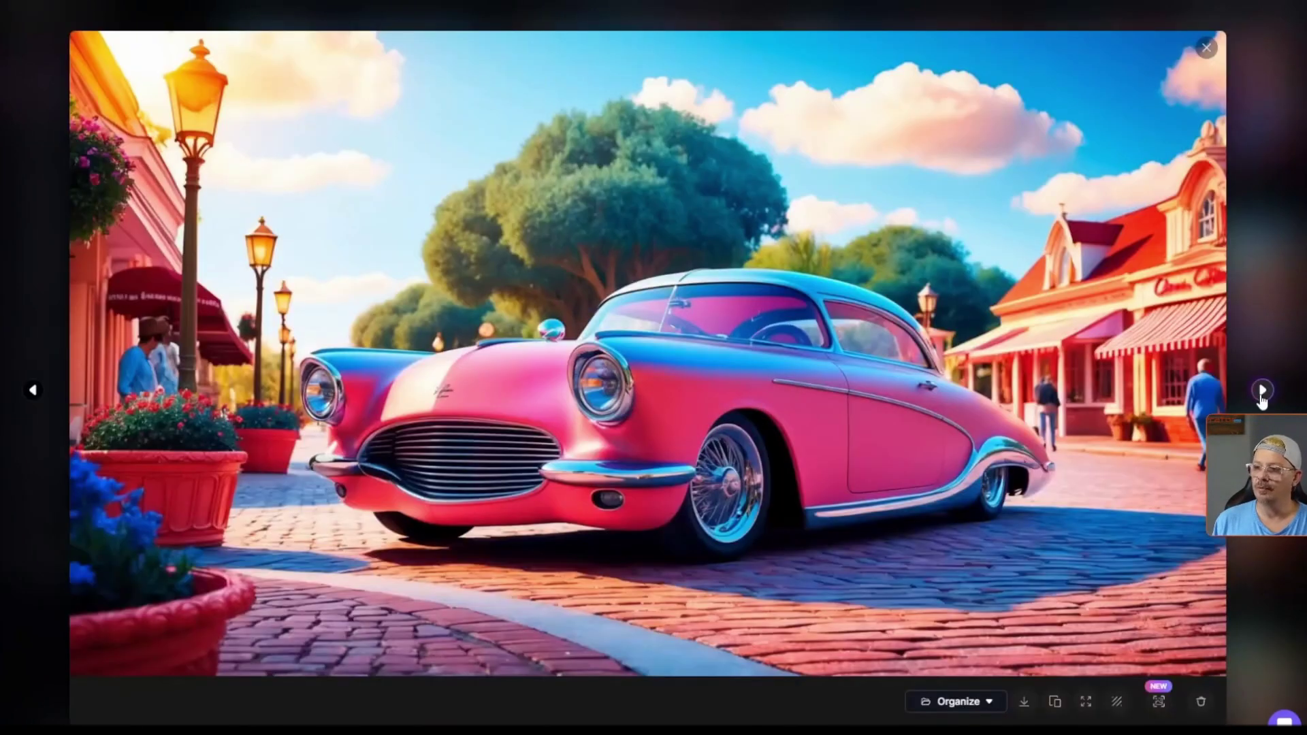
key(Escape)
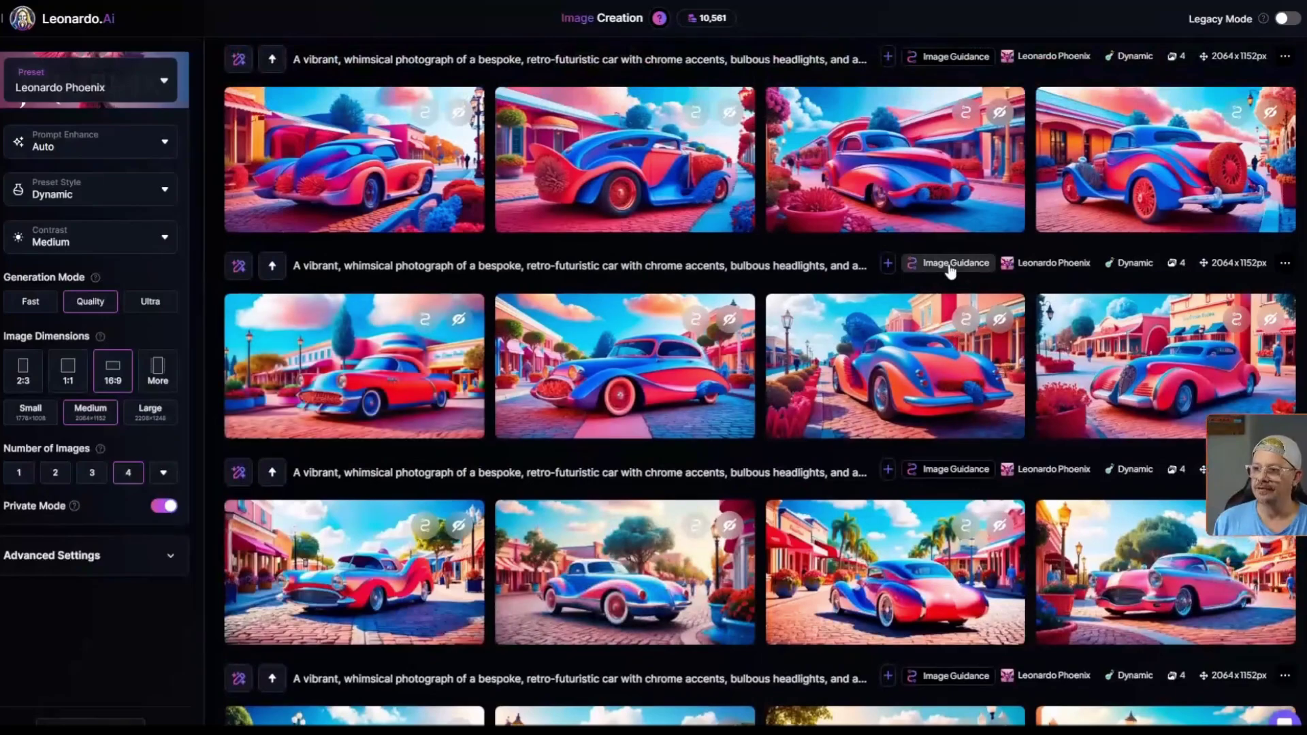
Step: View the four car images generated with the High-strength style reference one by one at full size
click(341, 381)
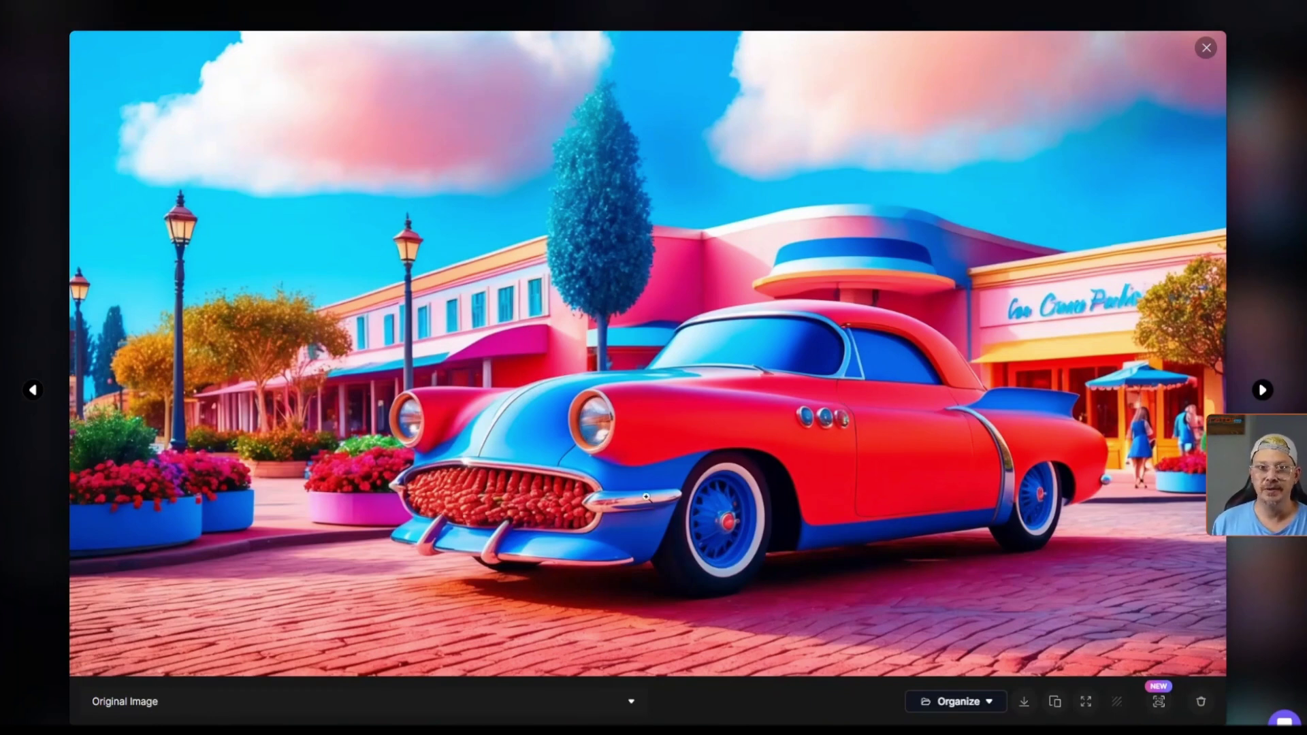
click(1263, 390)
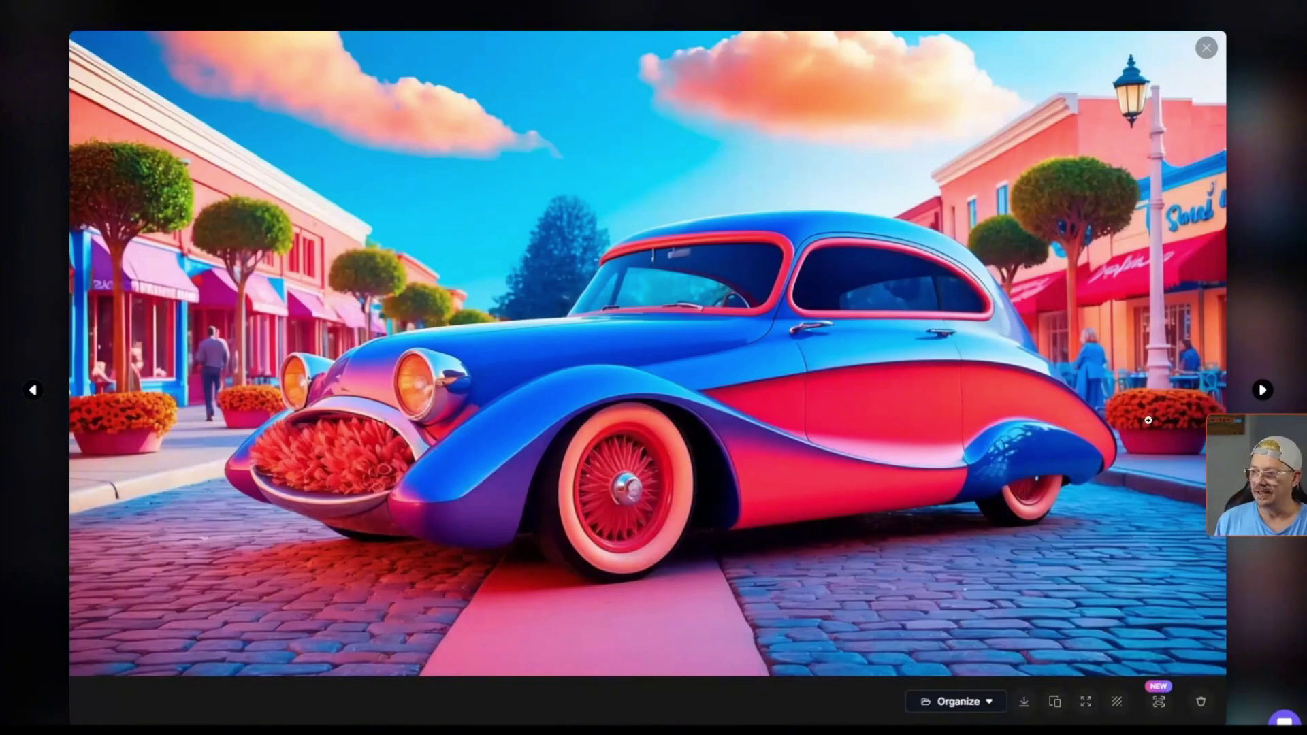
click(1262, 392)
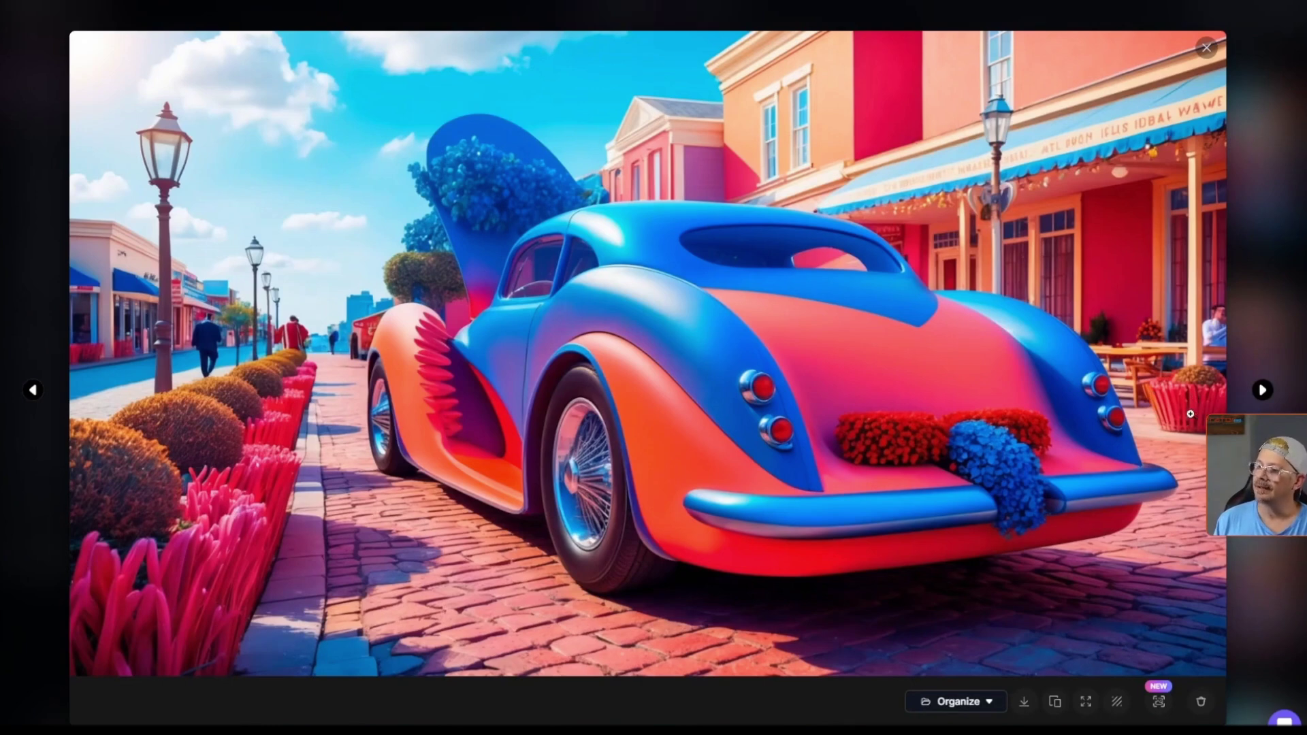
key(Right)
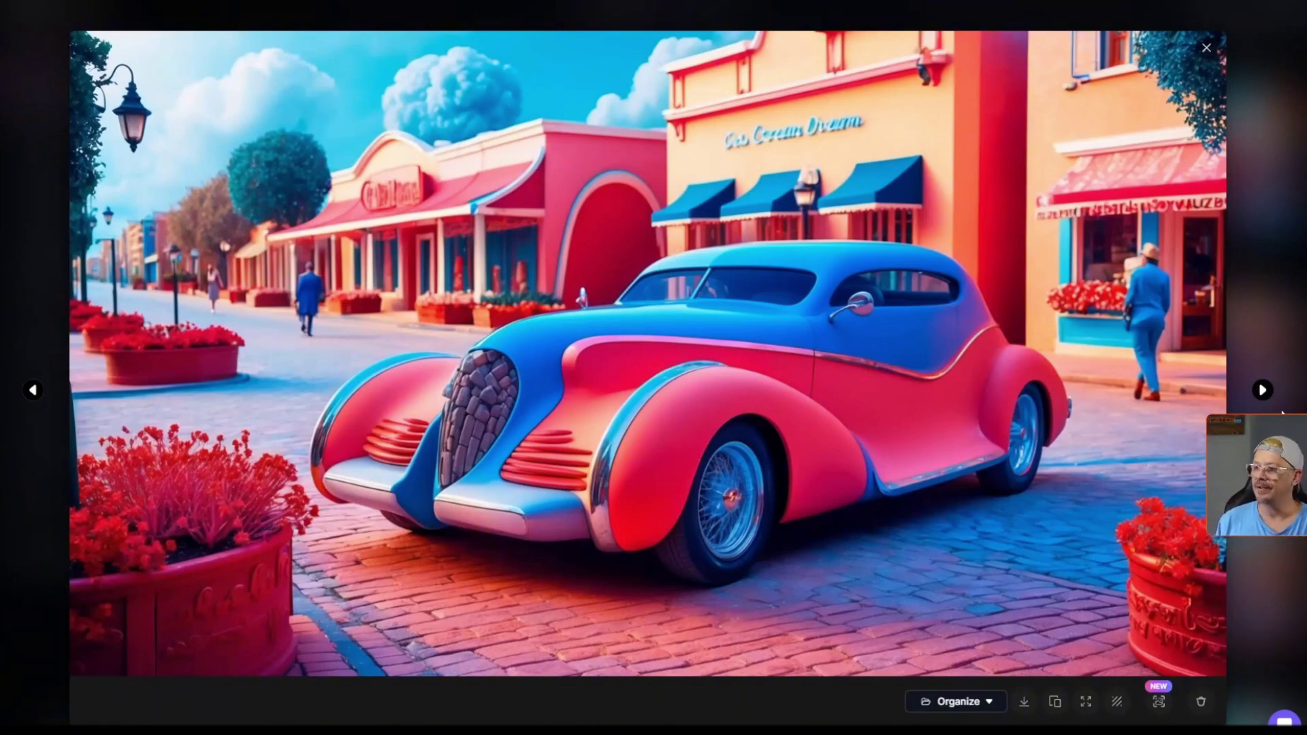
key(Escape)
Step: View the four car images generated with the Ultra-strength style reference one by one at full size
scroll(724, 422, up, 2)
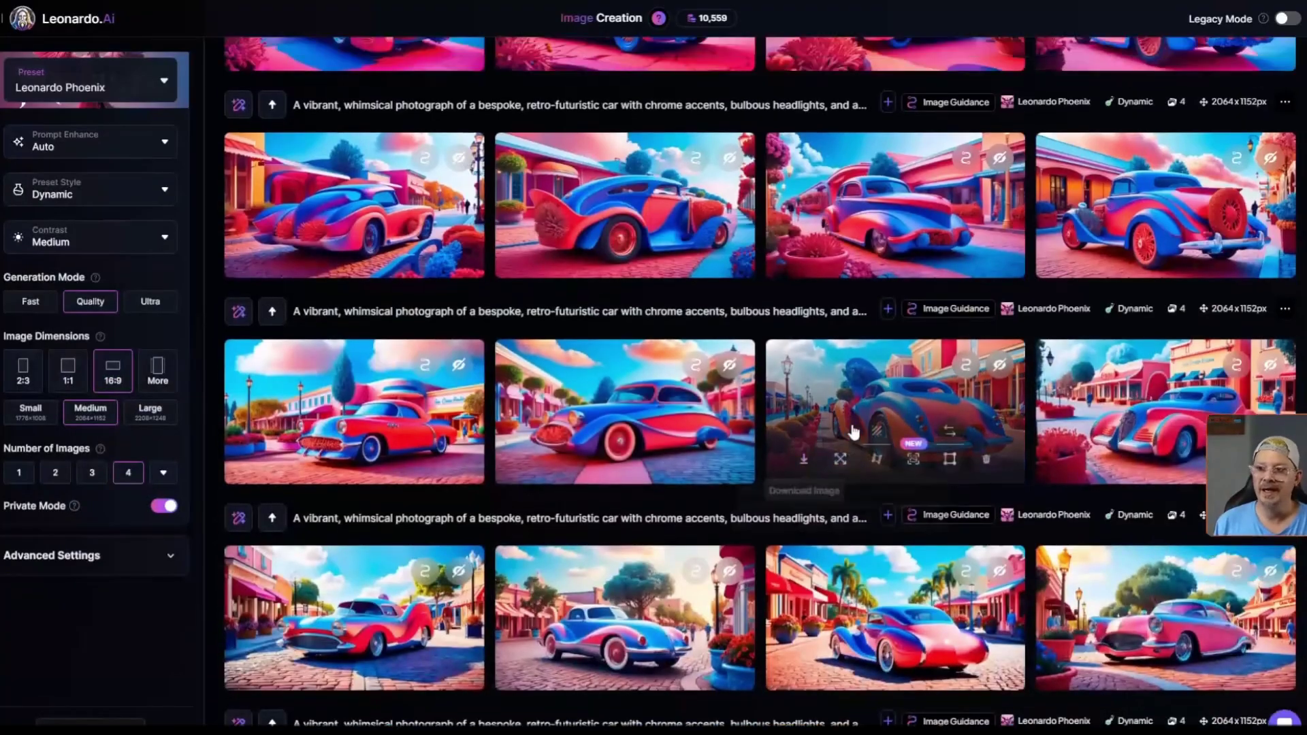
scroll(545, 357, down, 2)
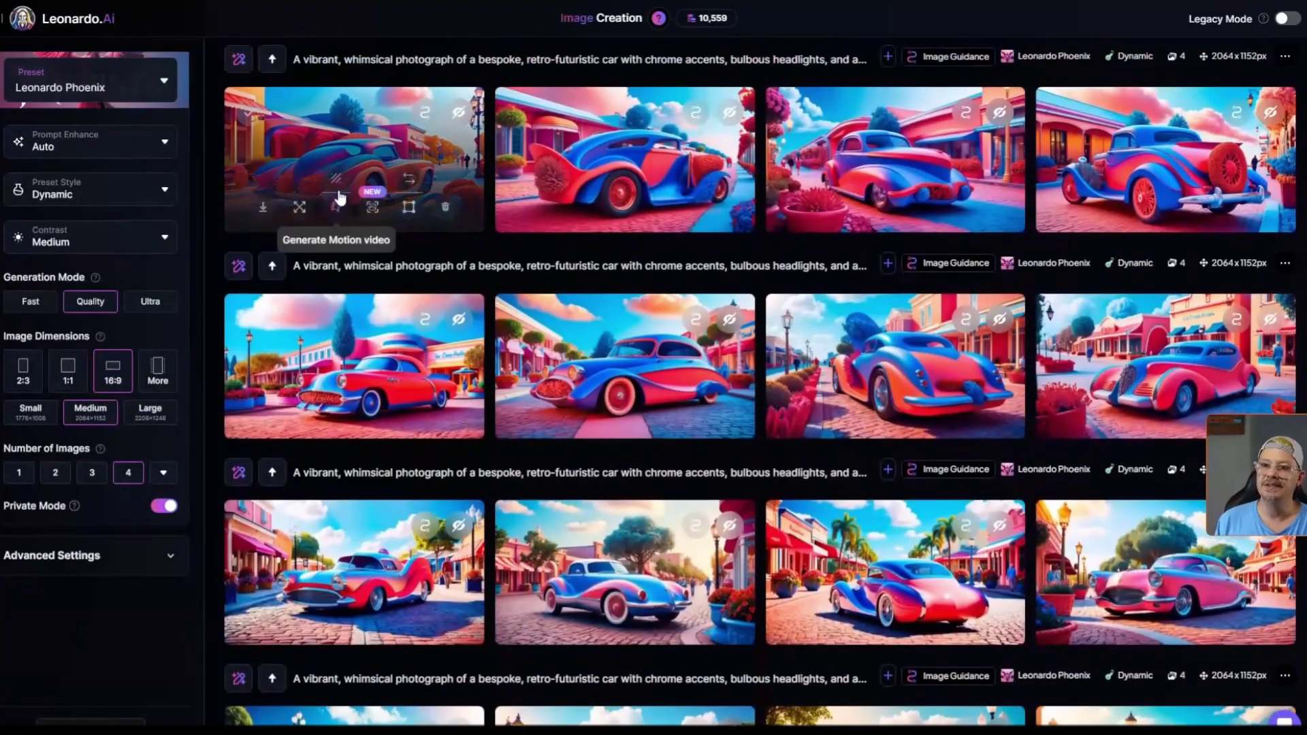
mouse_move(383, 181)
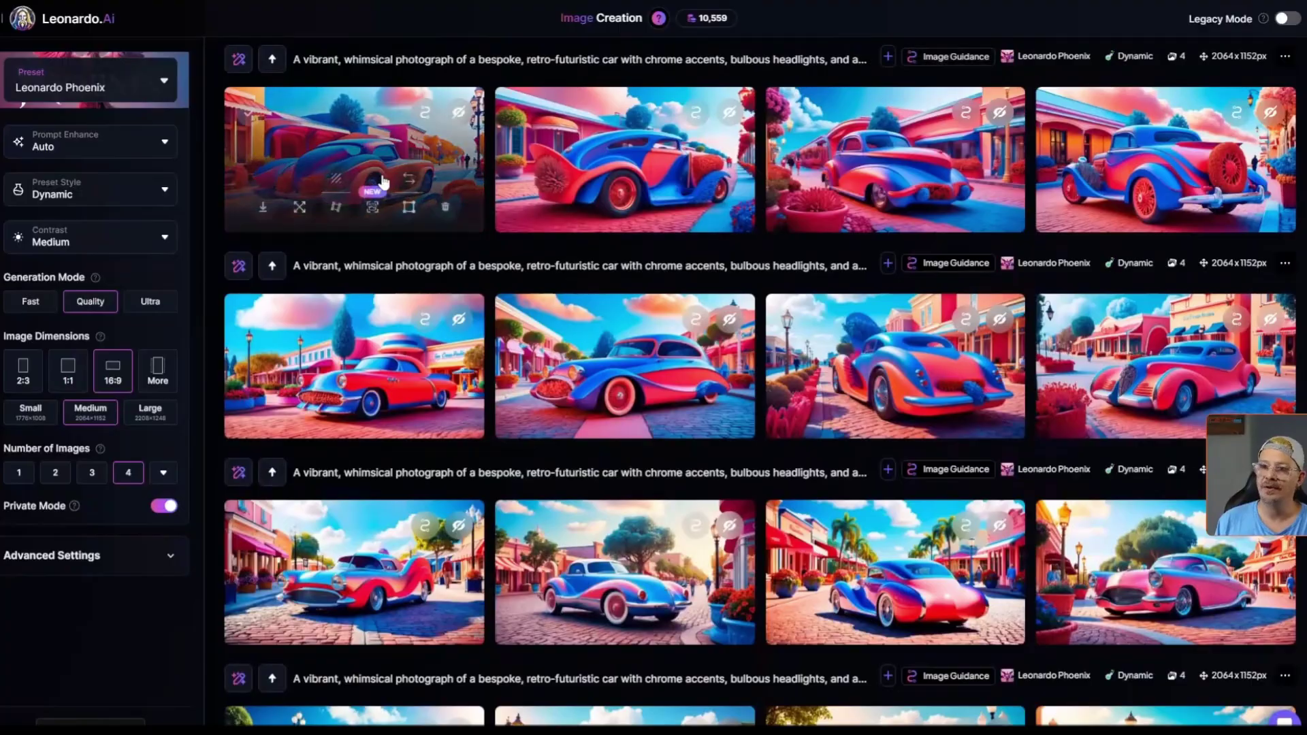
click(383, 157)
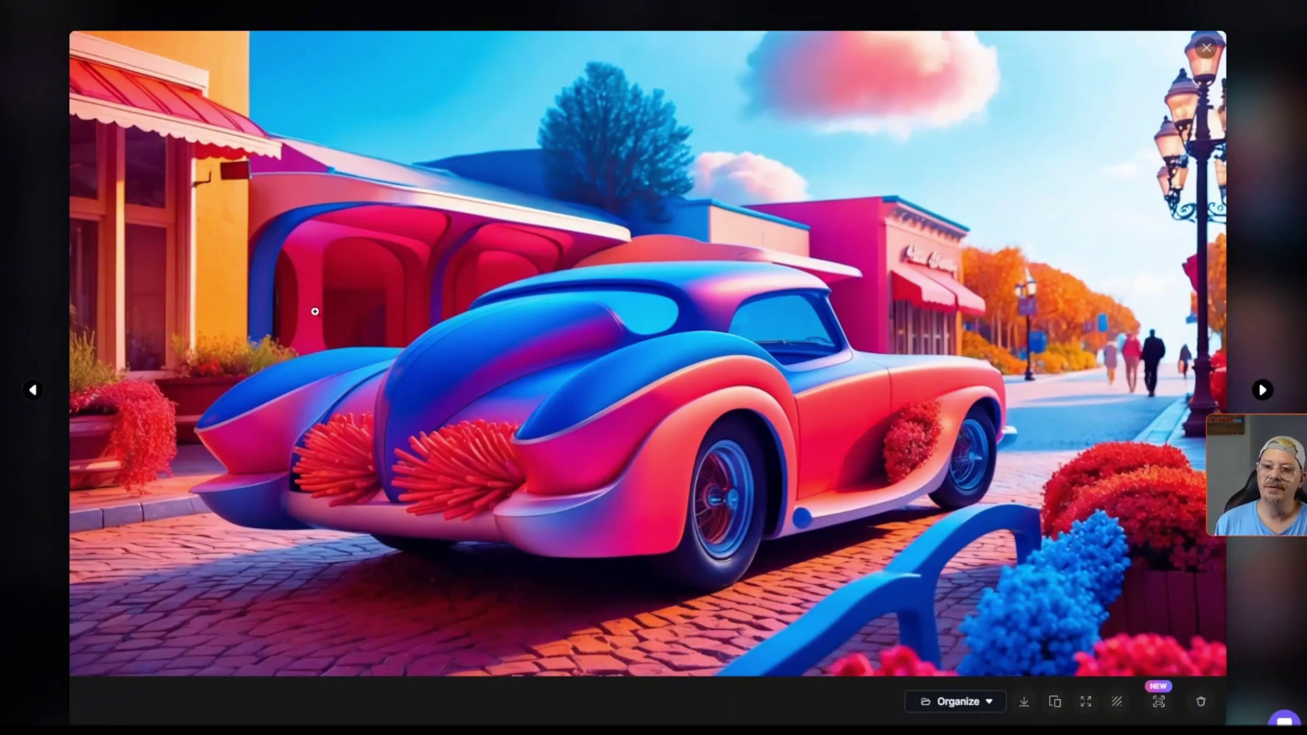
click(1262, 391)
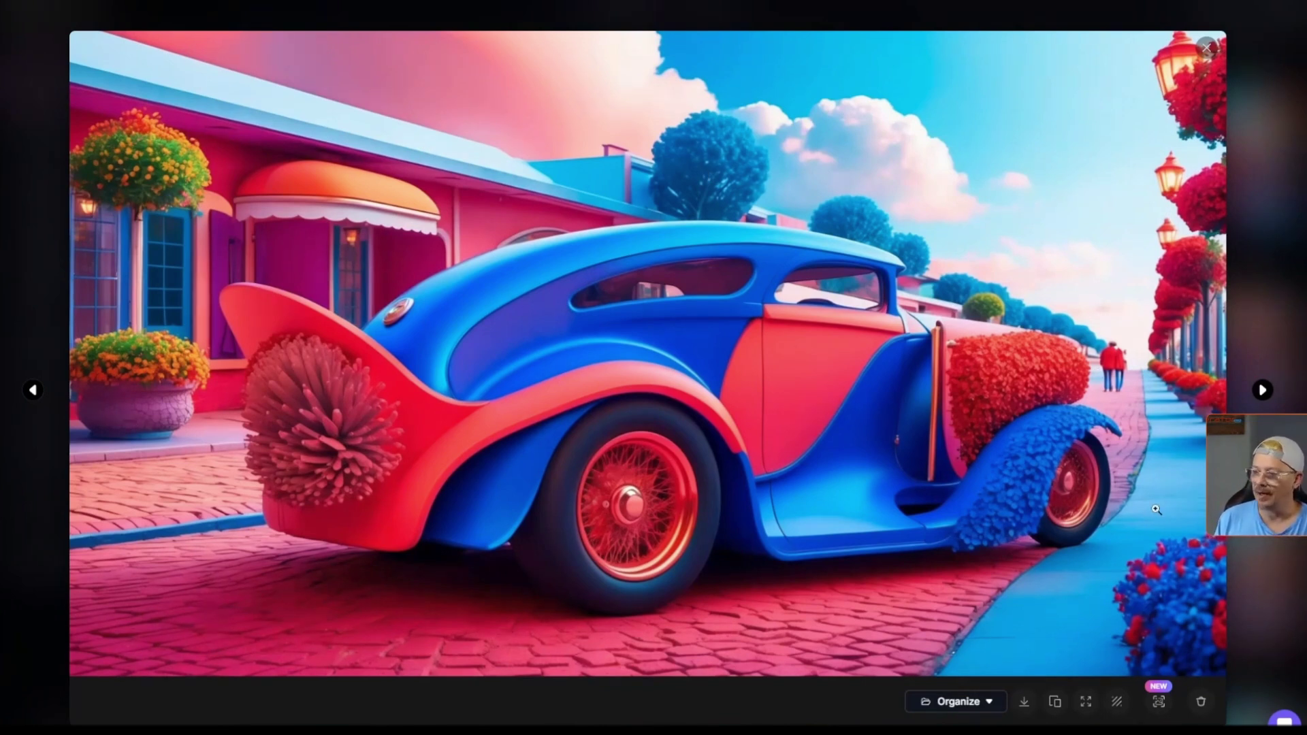
click(1263, 391)
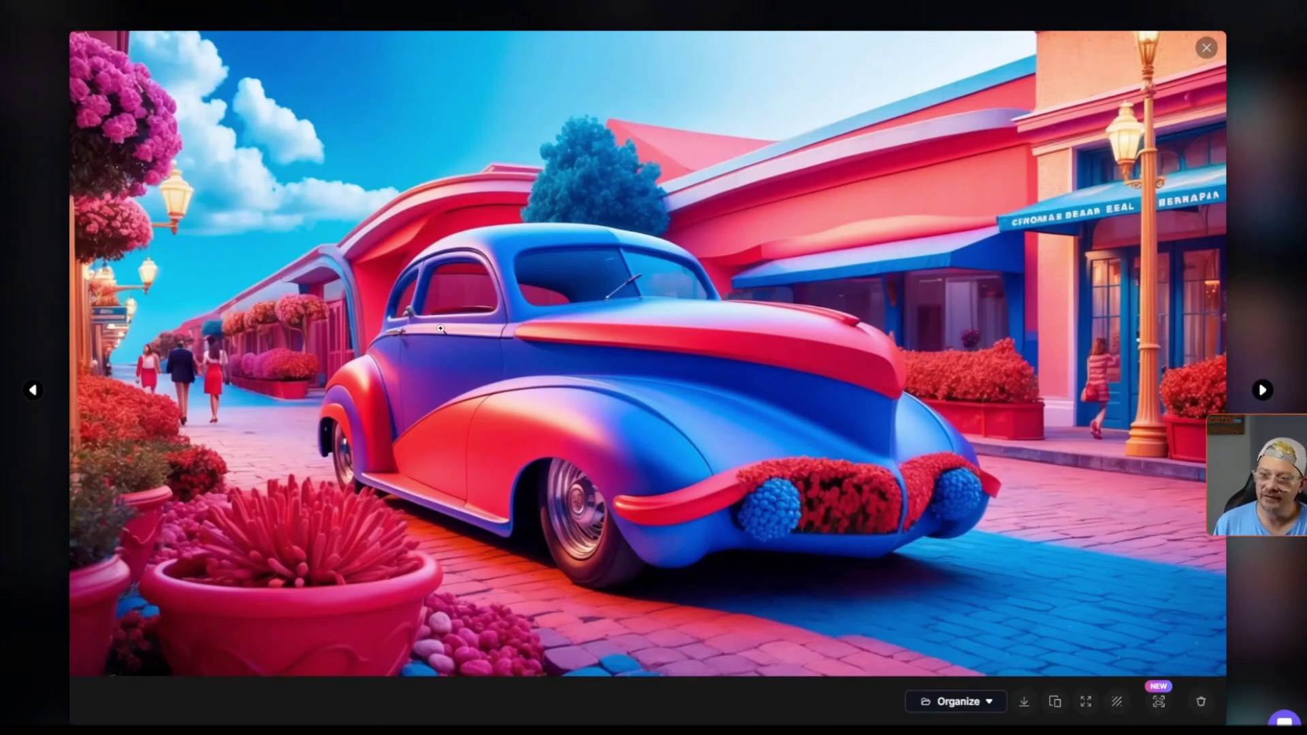
click(1263, 390)
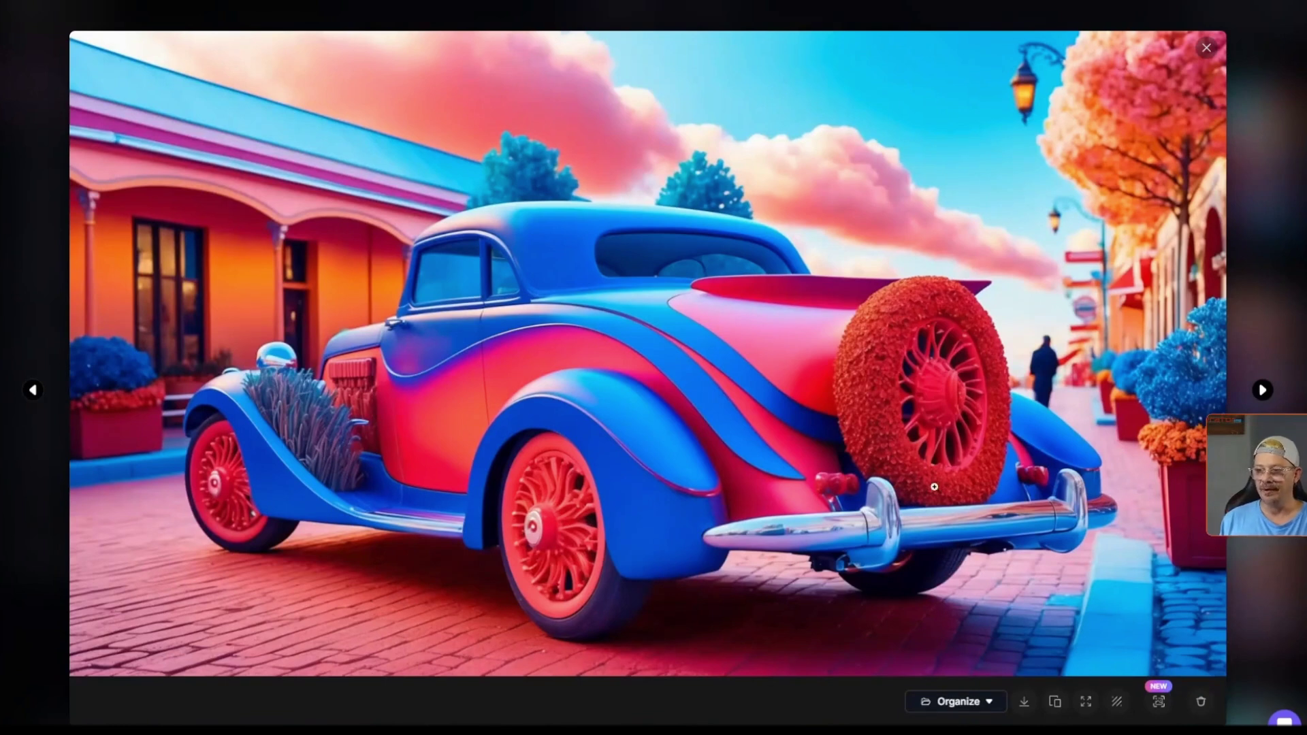
key(Escape)
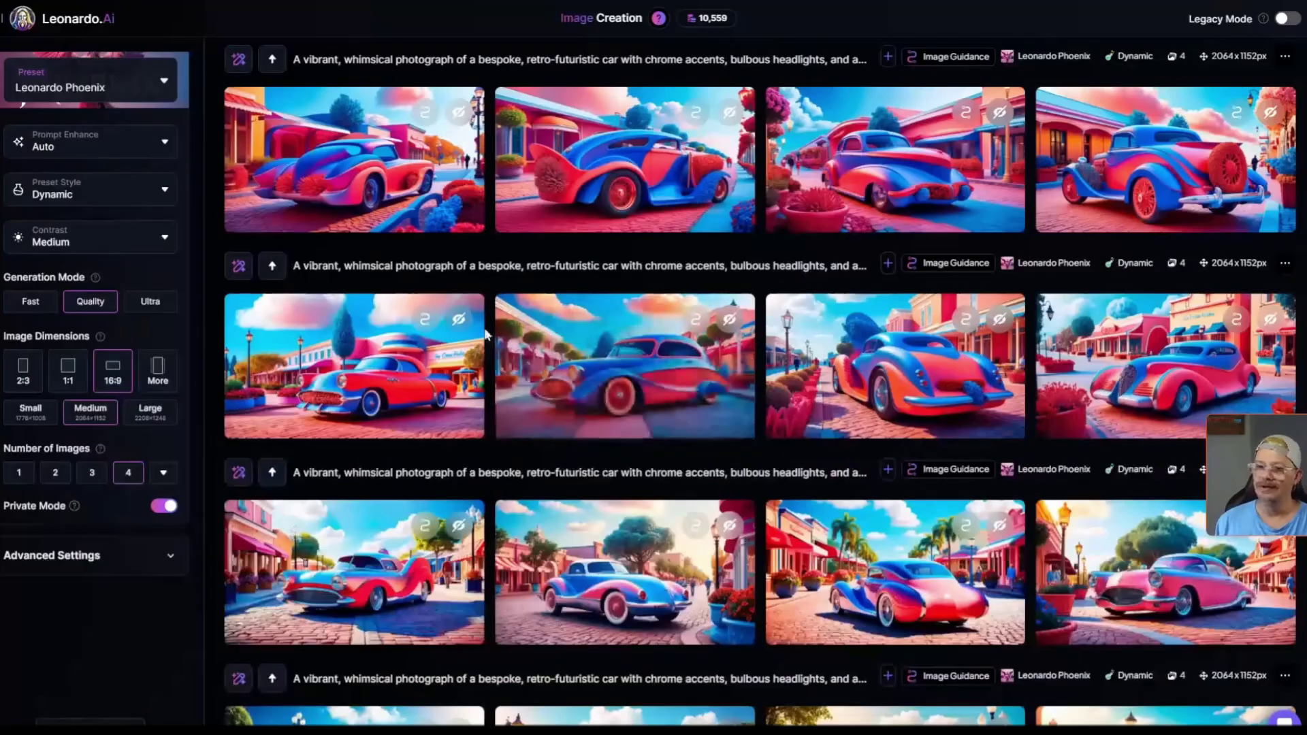
Step: View the car images generated with the Max-strength style reference one by one at full size
scroll(422, 307, up, 2)
scroll(423, 306, down, 1)
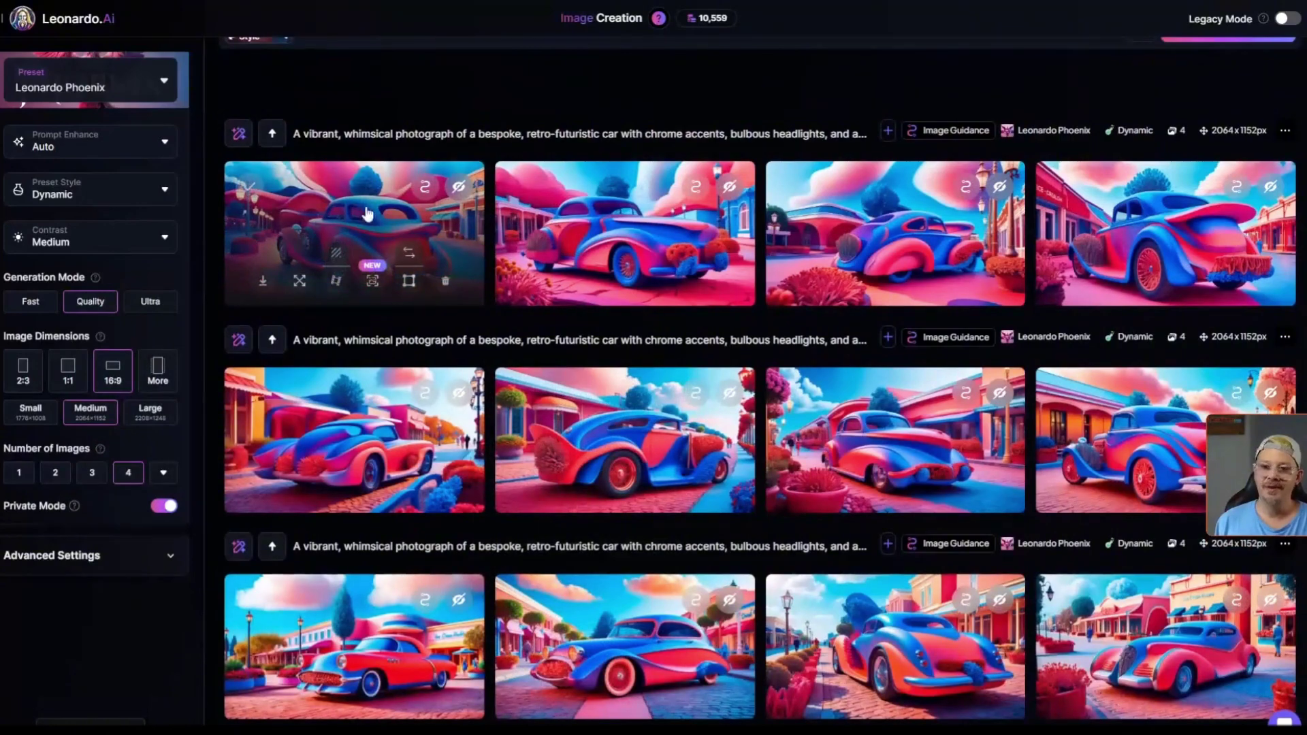
click(368, 214)
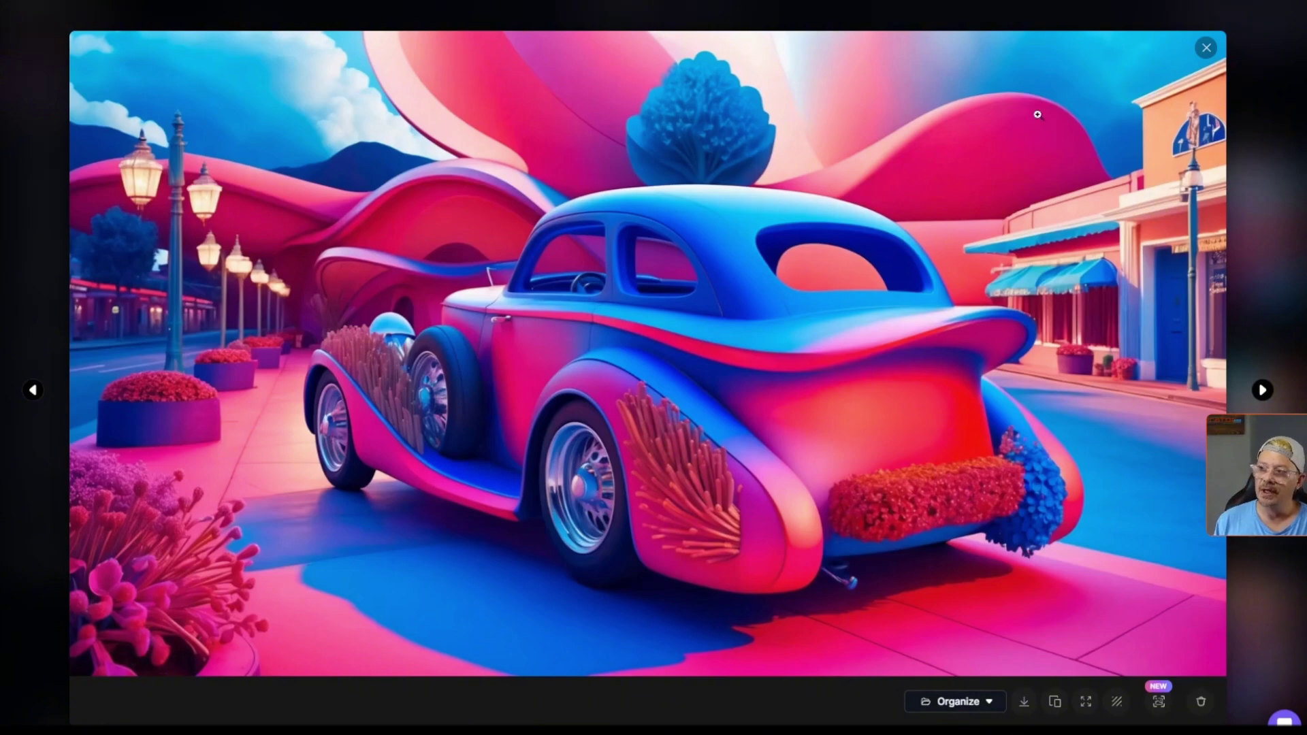
click(1264, 391)
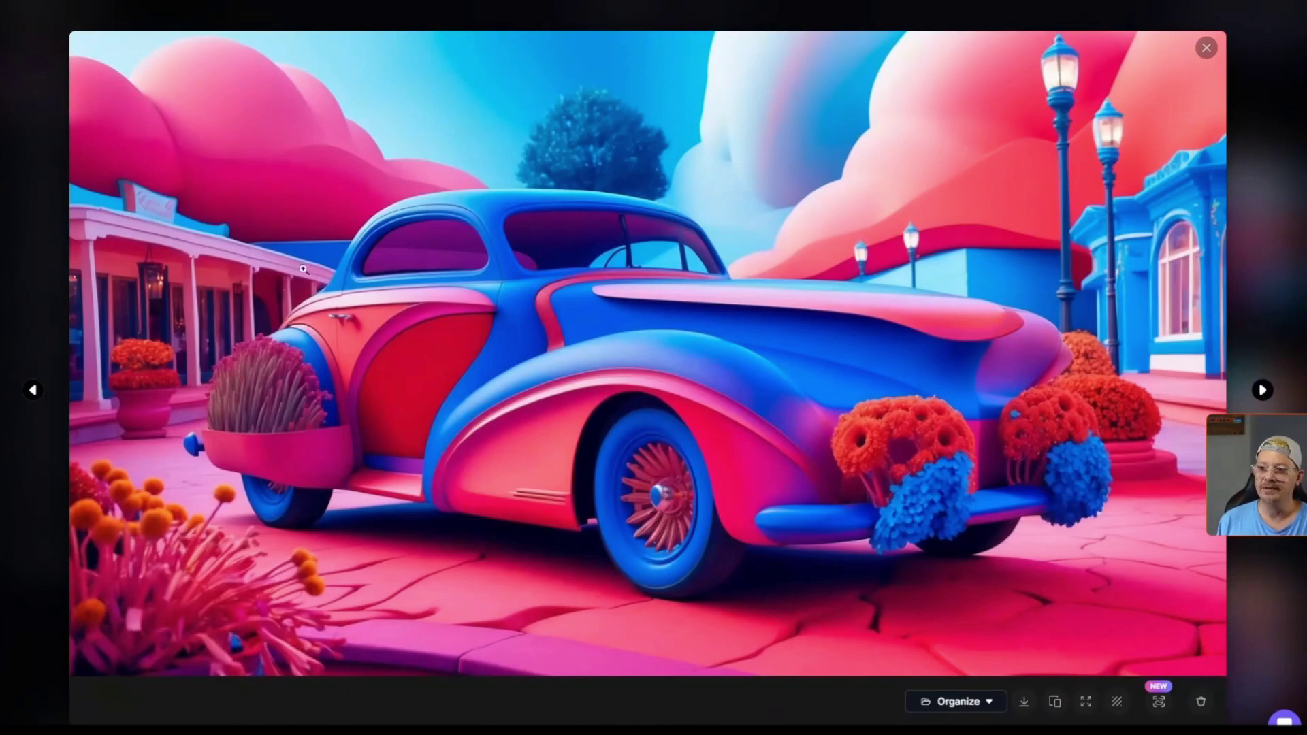
click(1261, 391)
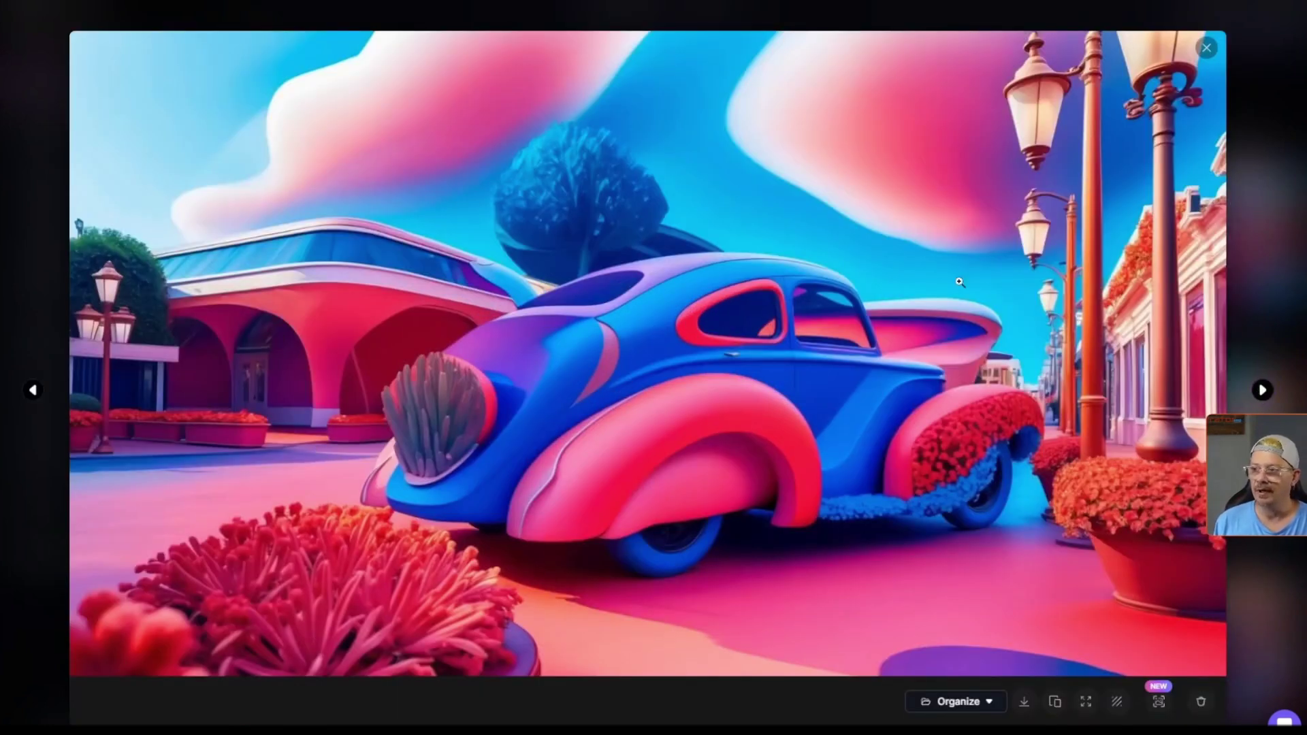
click(1261, 390)
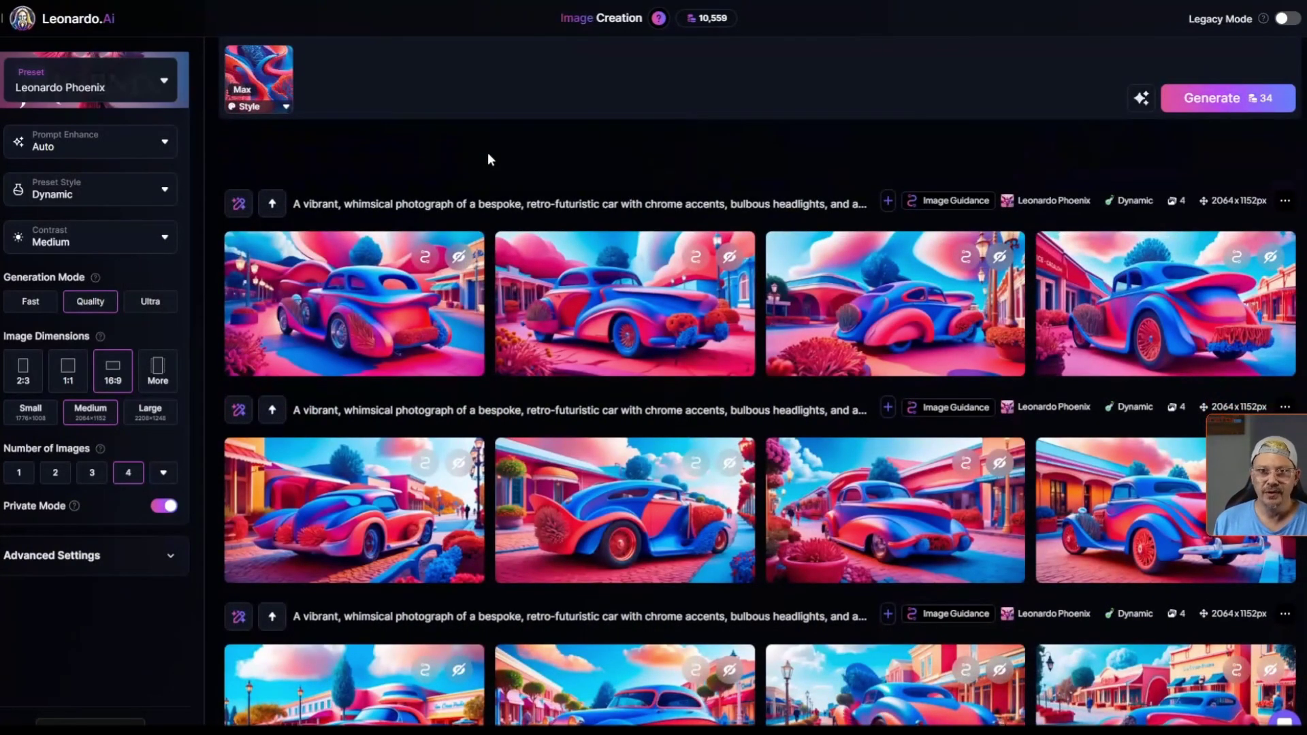
Step: Reopen the red car image from the Low-strength generation at full size for comparison, and return to the prompt area
scroll(488, 159, down, 3)
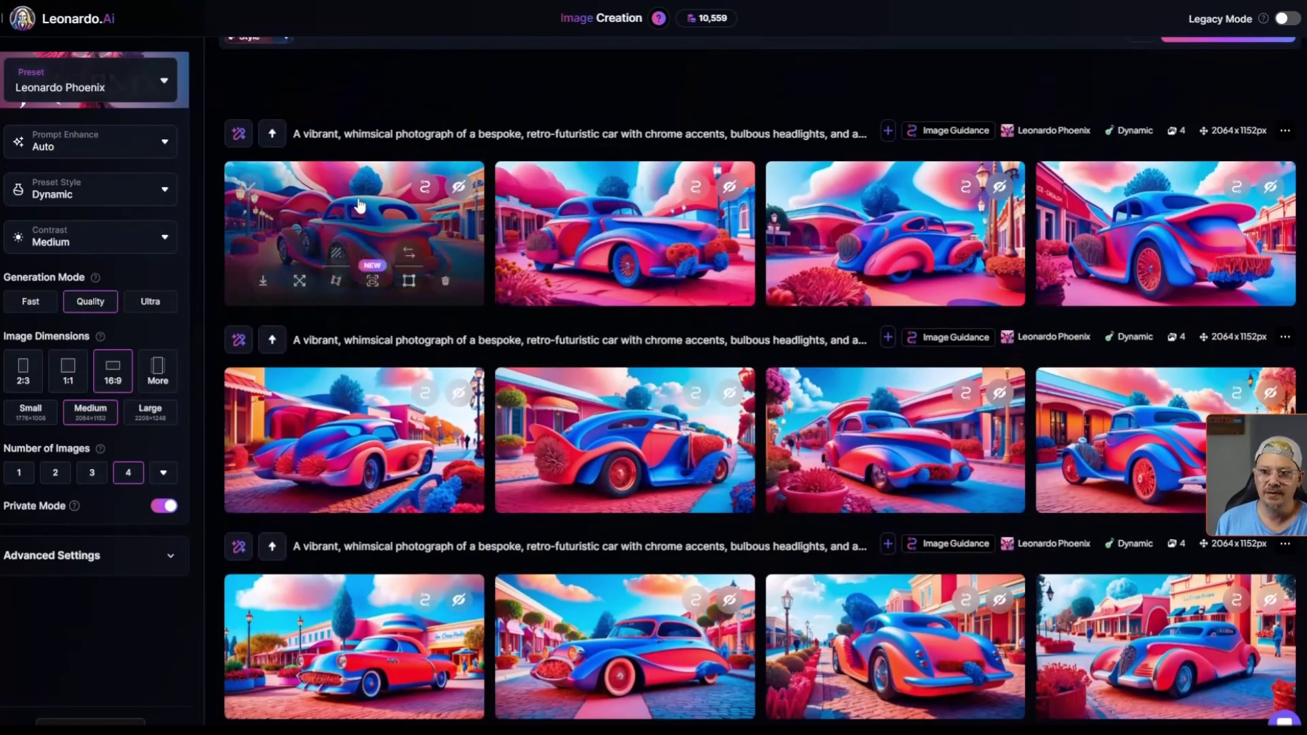
scroll(359, 205, down, 8)
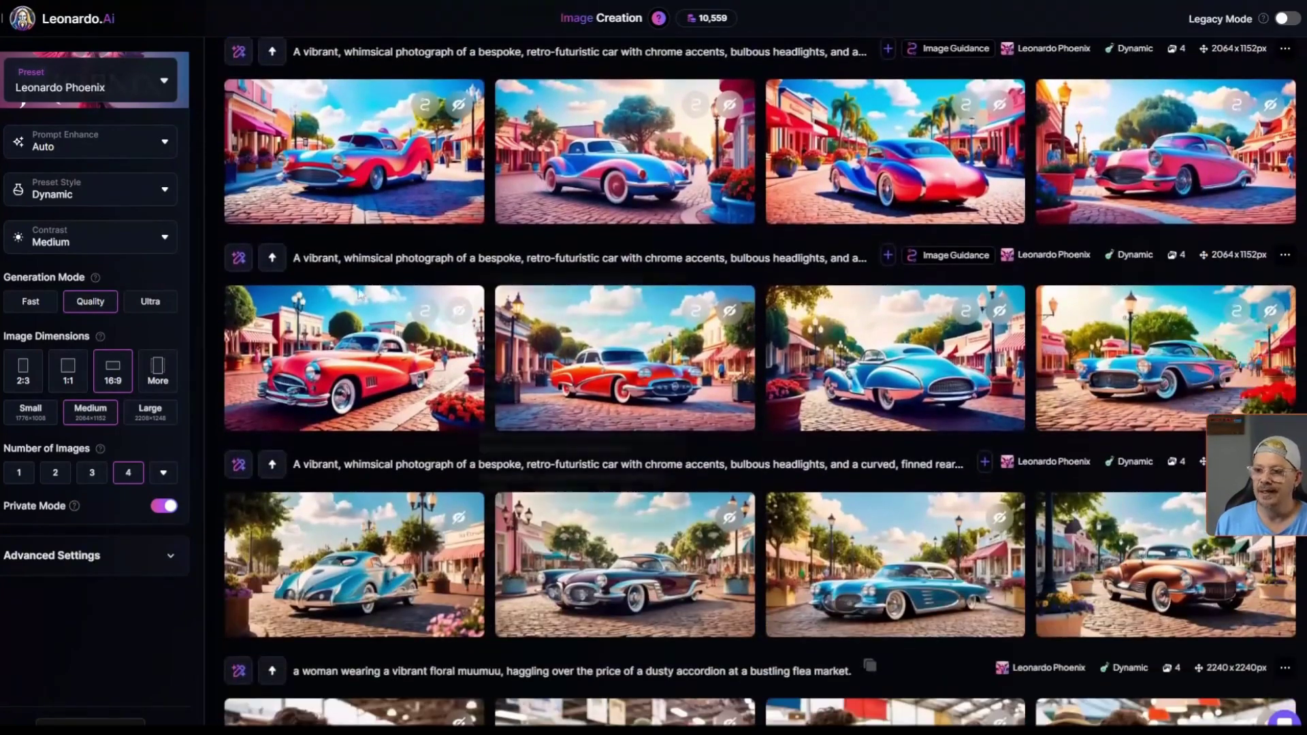
click(359, 341)
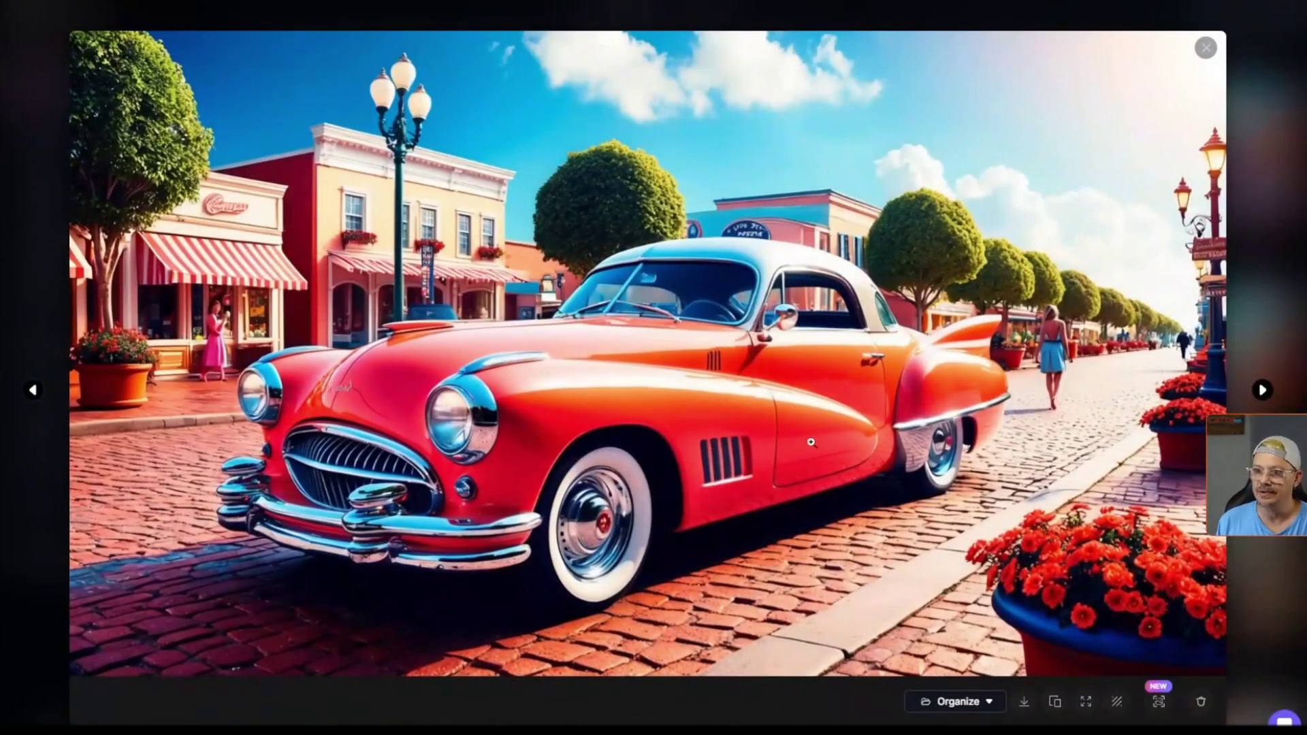
click(1206, 58)
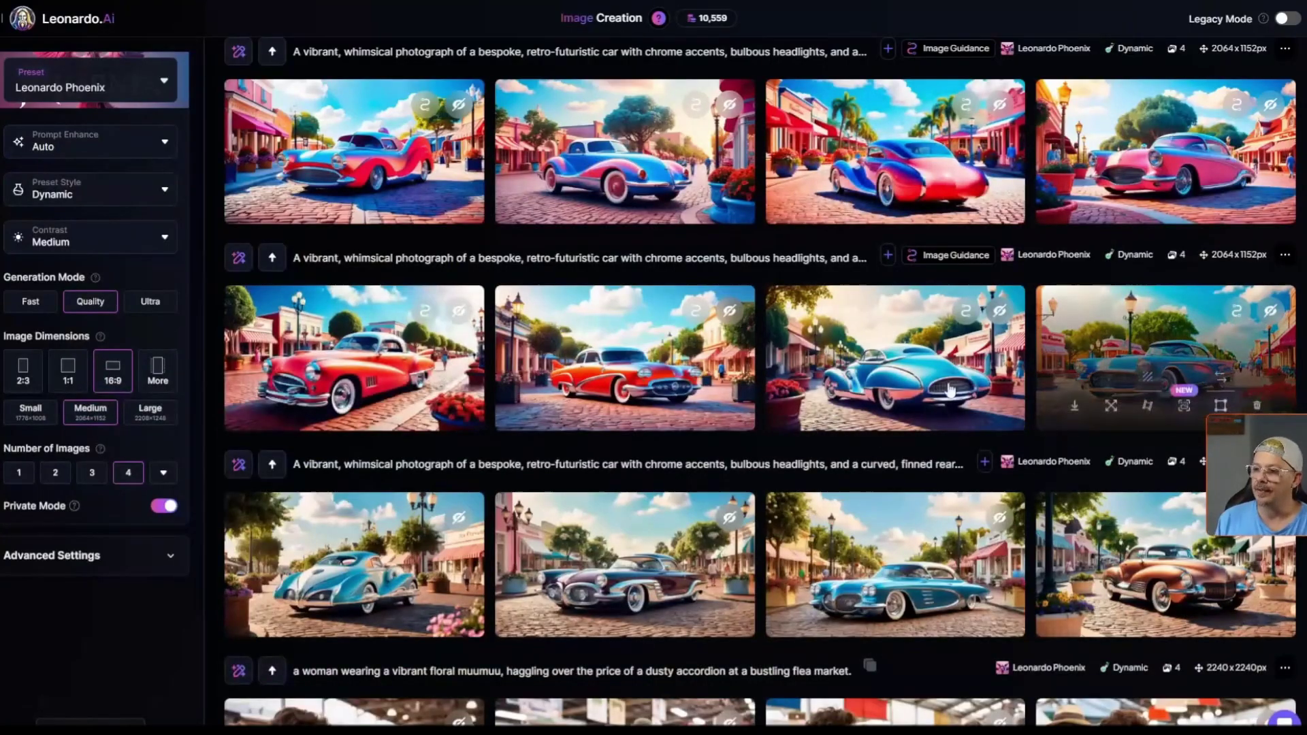
scroll(1004, 378, up, 10)
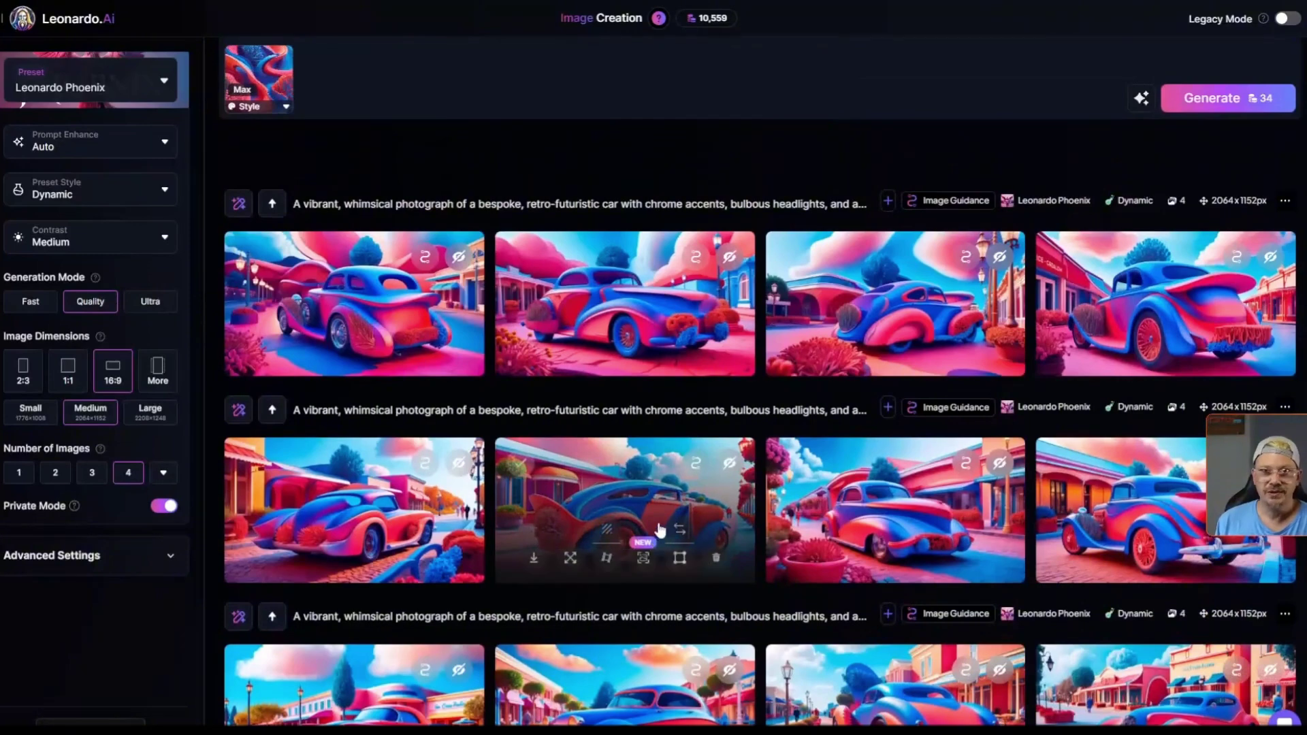
click(271, 203)
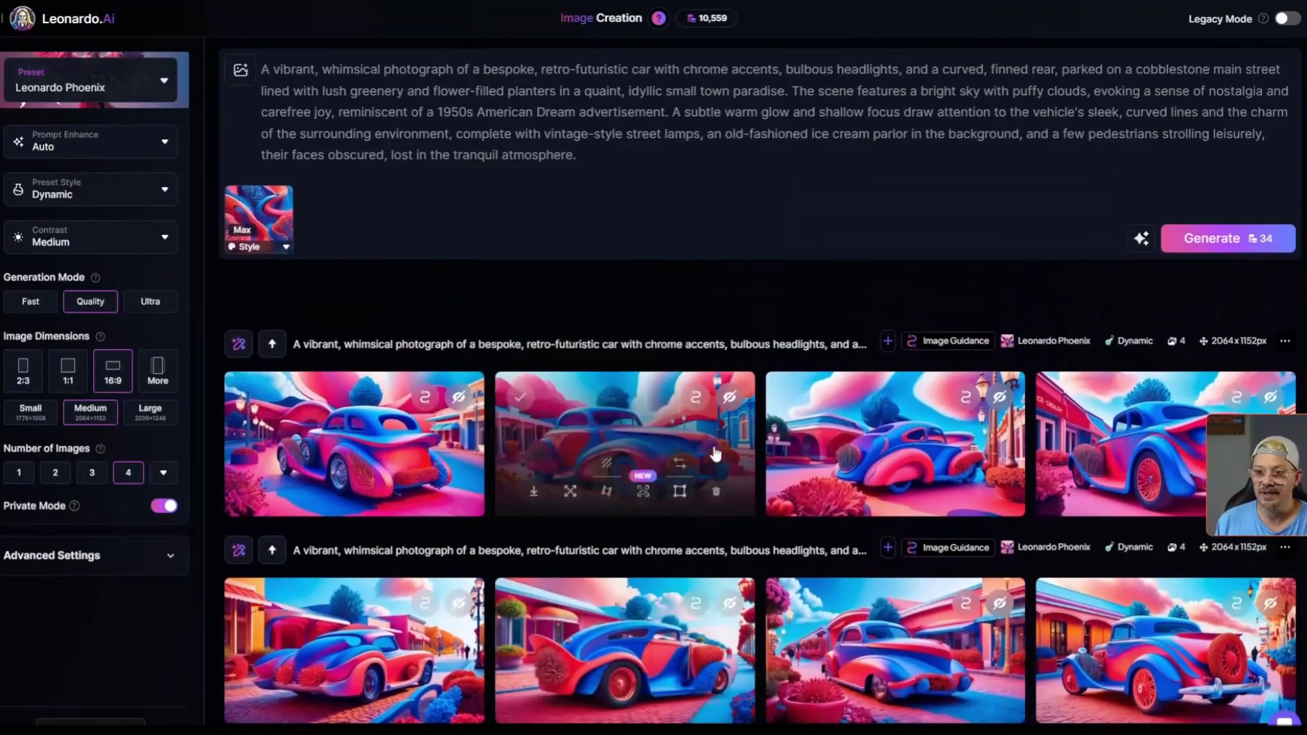
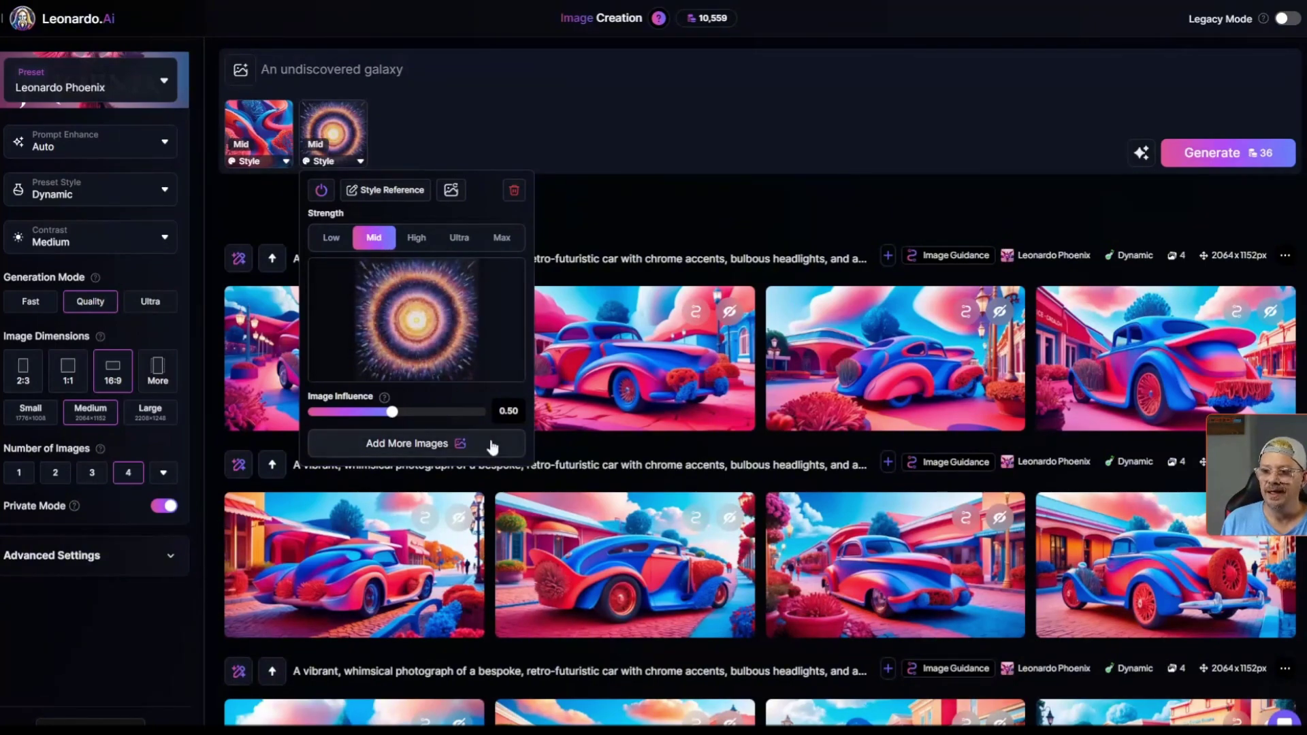
Step: Add the pink spaceship image as a third style reference and set the strength of the style references to High
click(376, 446)
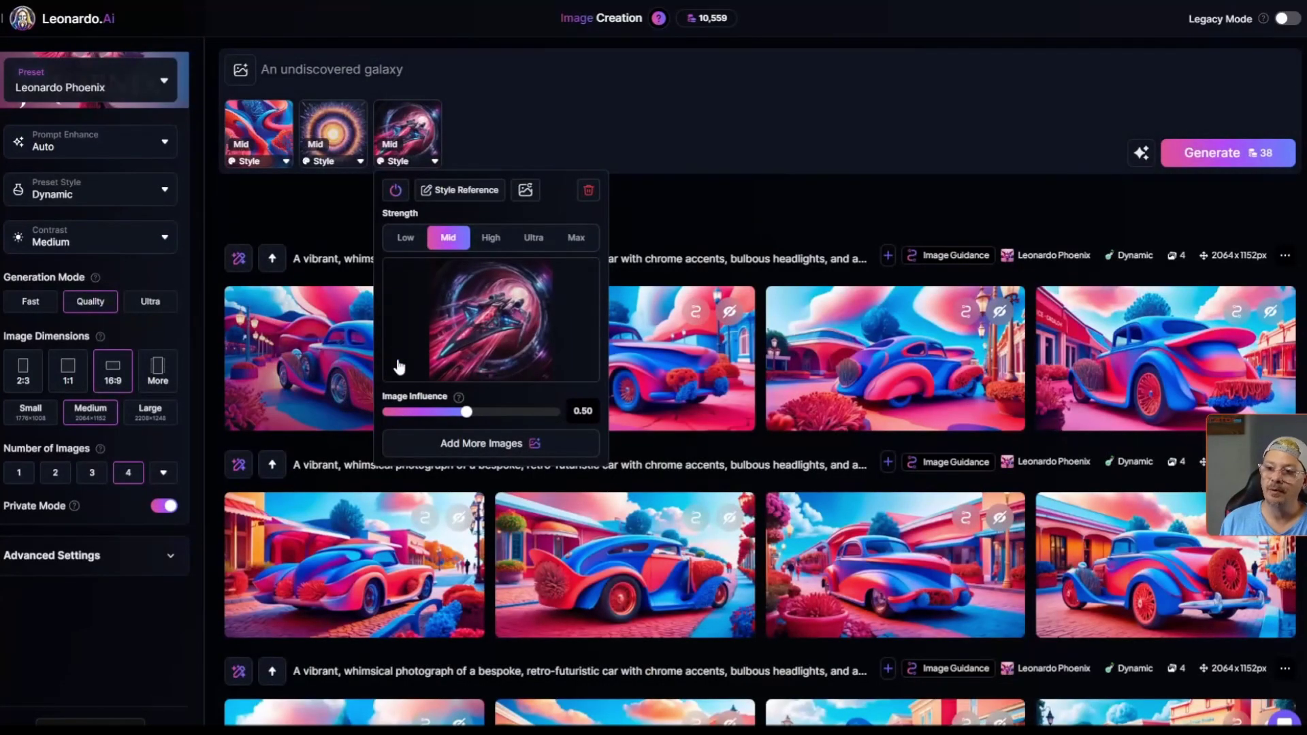
click(495, 240)
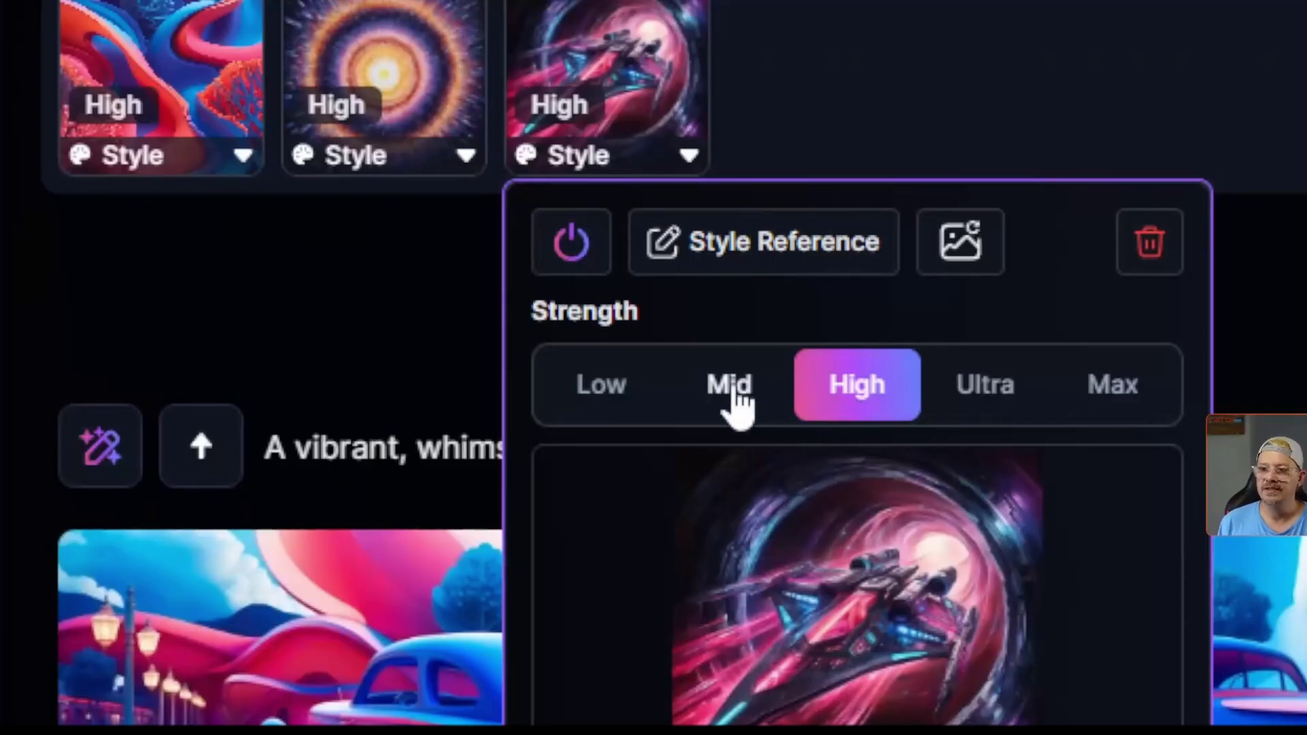
click(448, 237)
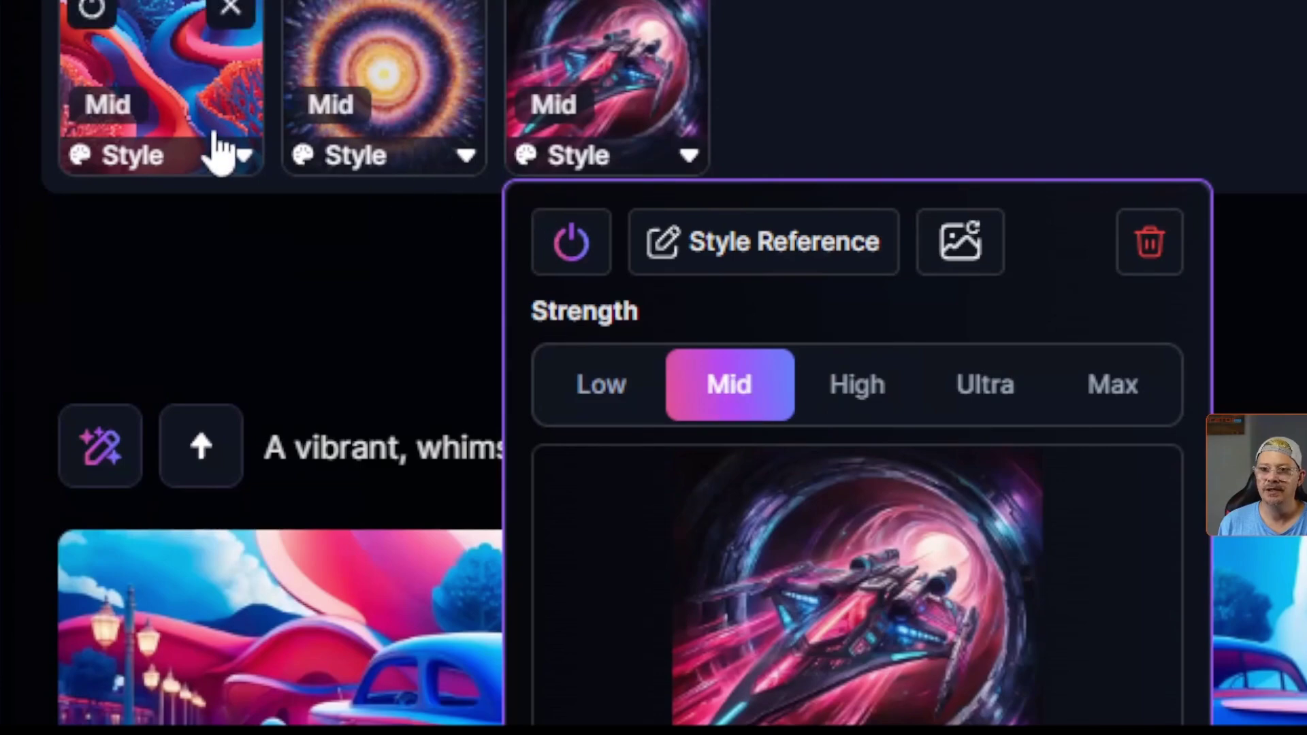
click(863, 409)
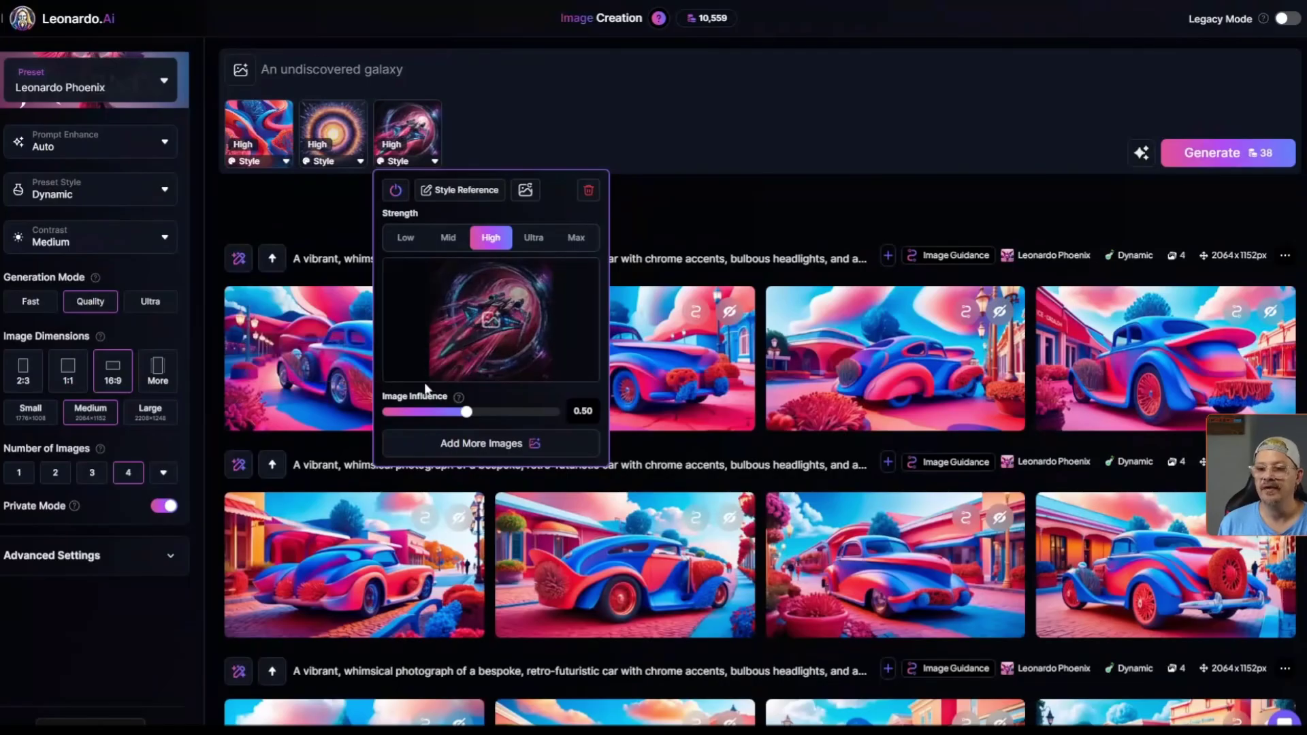
Step: Set the Image Influence of the spaceship style reference to 0.20
mouse_move(460, 402)
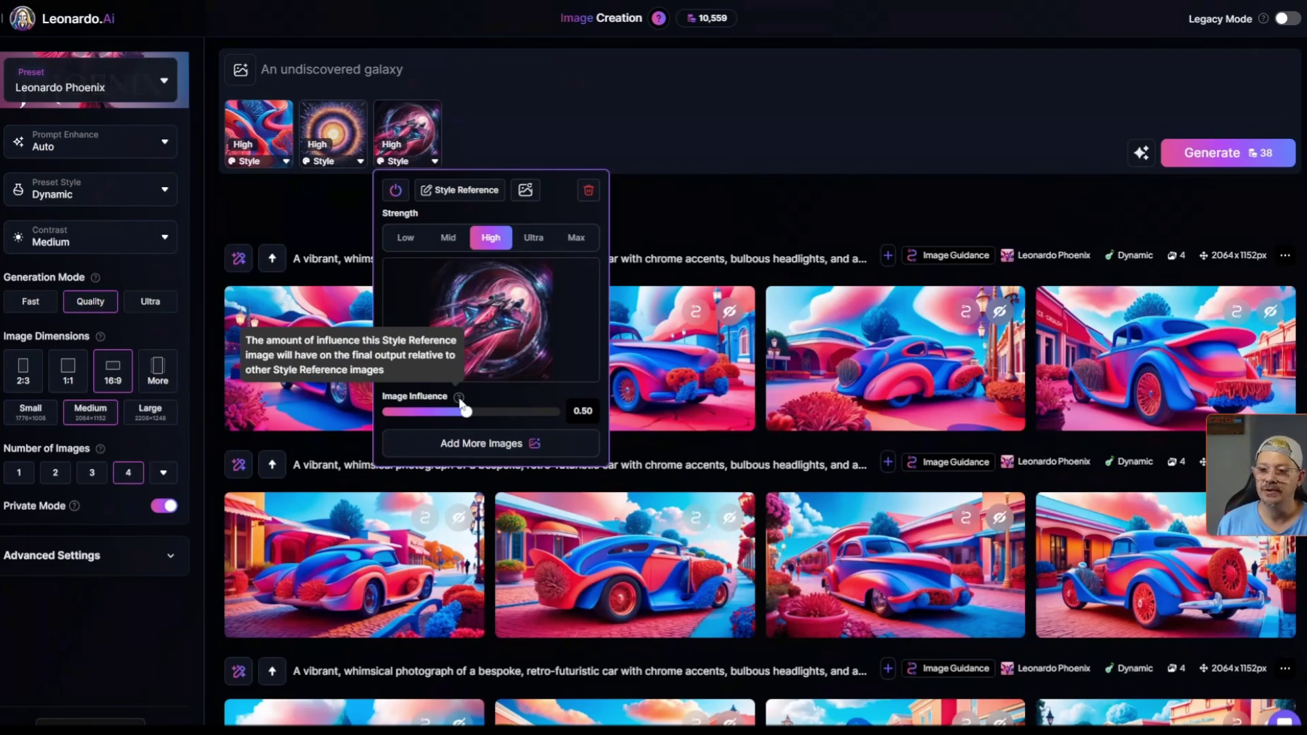
drag(466, 412, 429, 411)
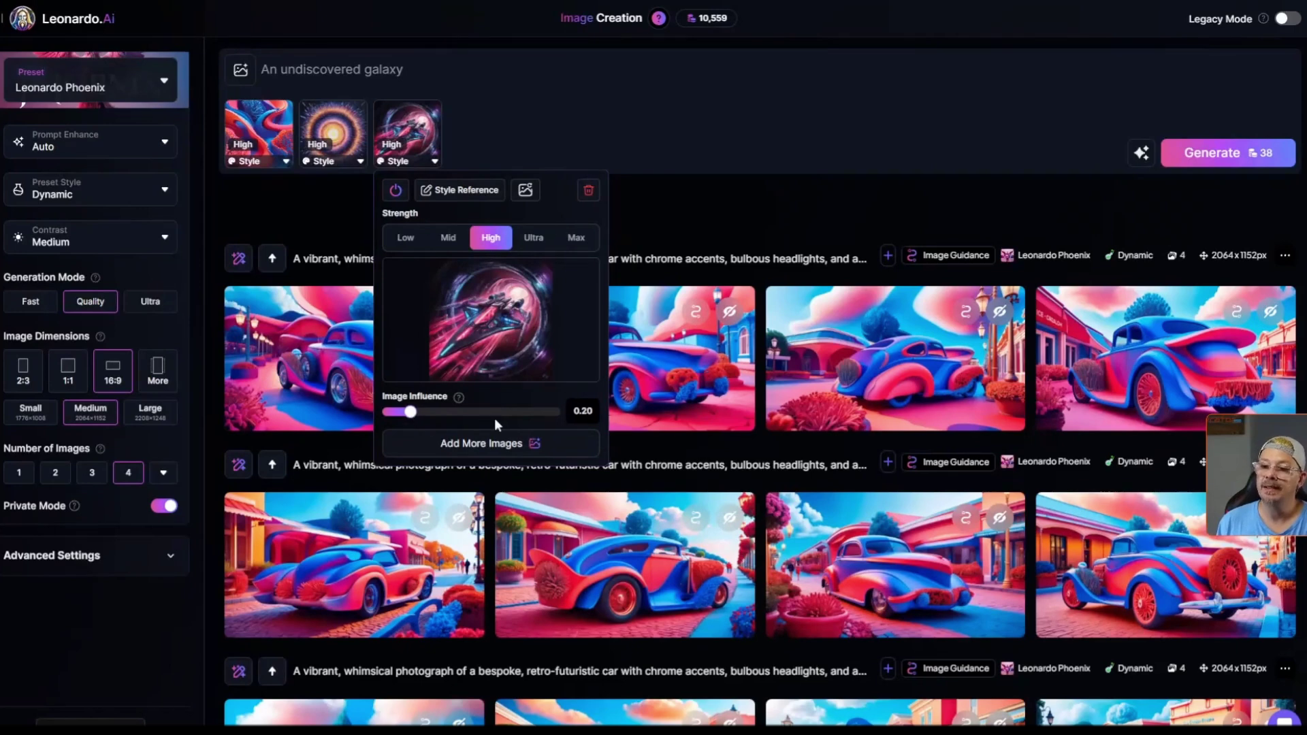
Step: Set the Image Influence to 0.30 for the glowing rings style reference and 0.10 for the red and blue coral wave reference
mouse_move(345, 136)
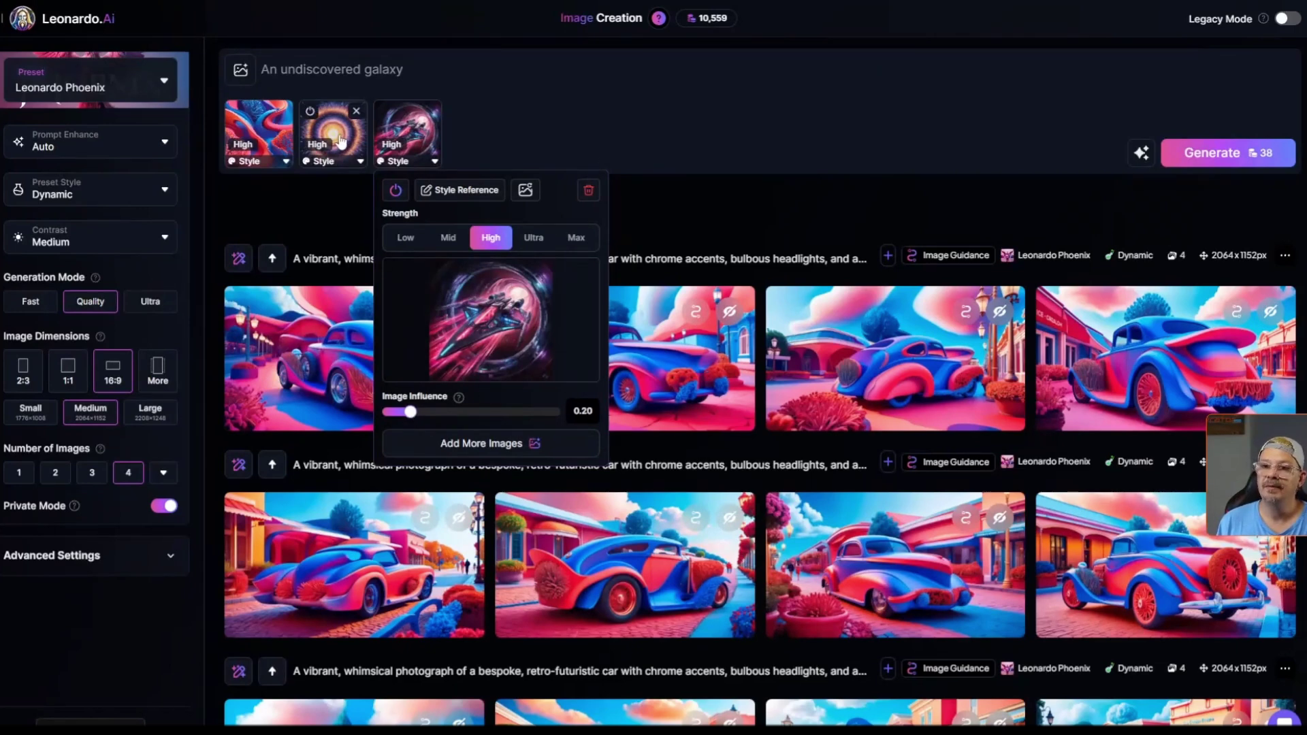
click(343, 142)
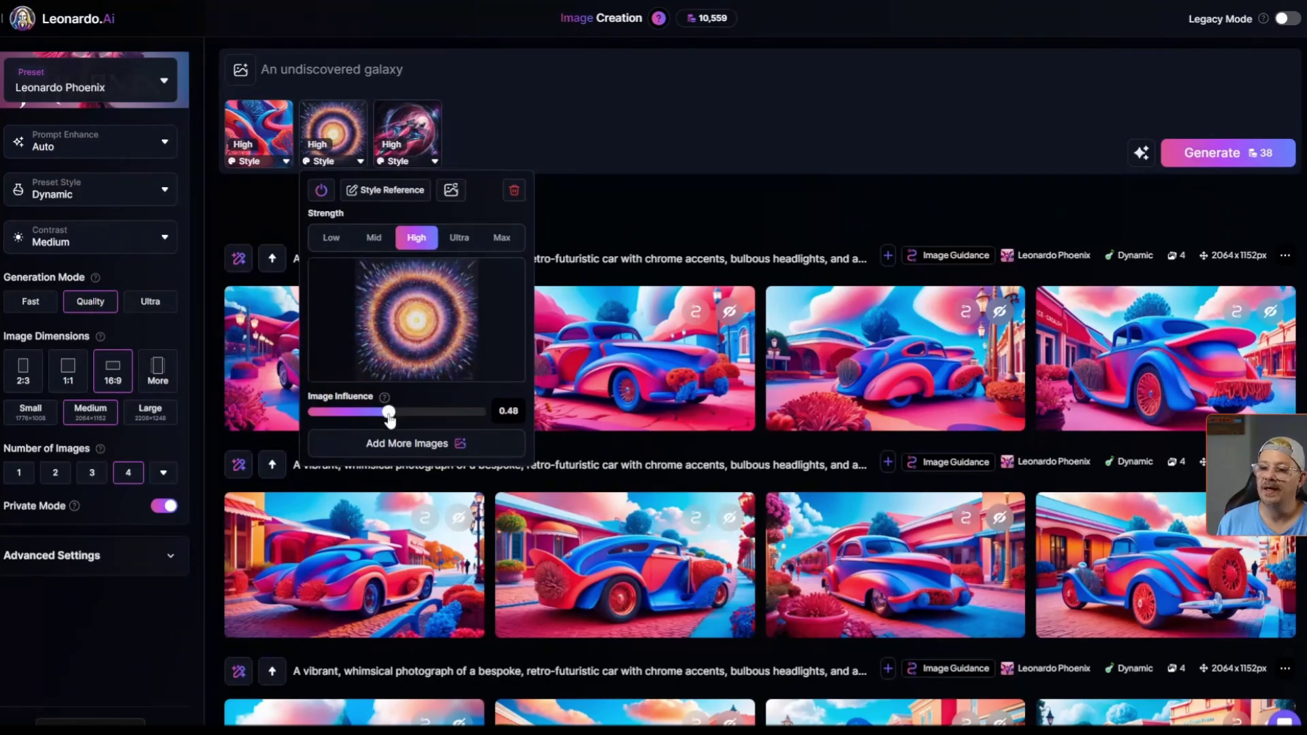
drag(389, 418, 367, 419)
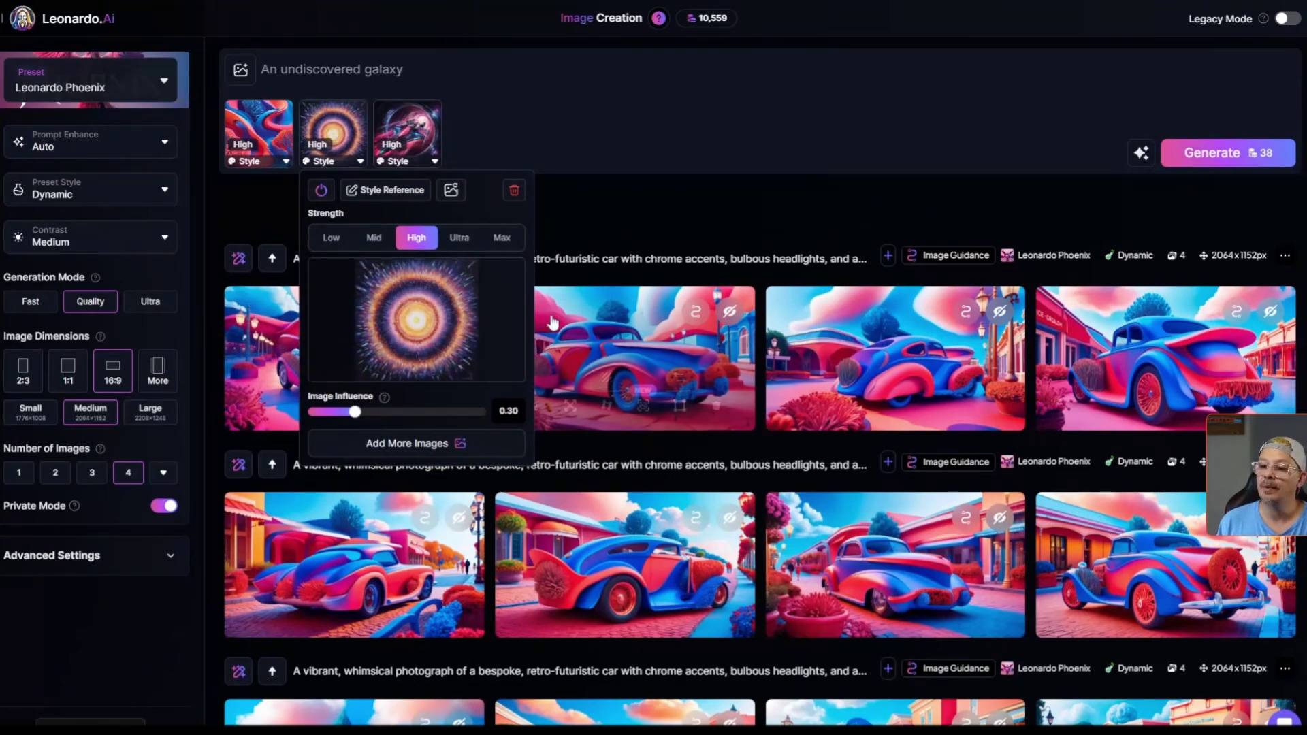
click(287, 131)
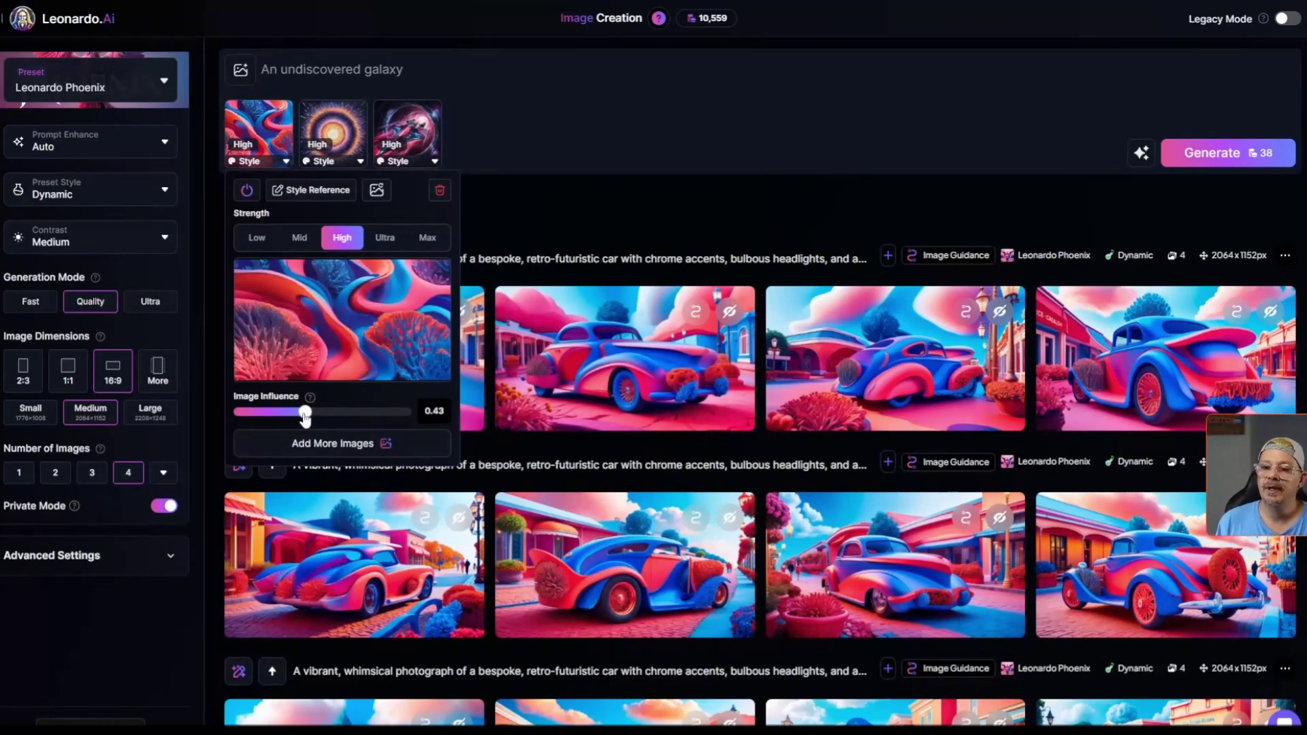
drag(305, 418, 258, 420)
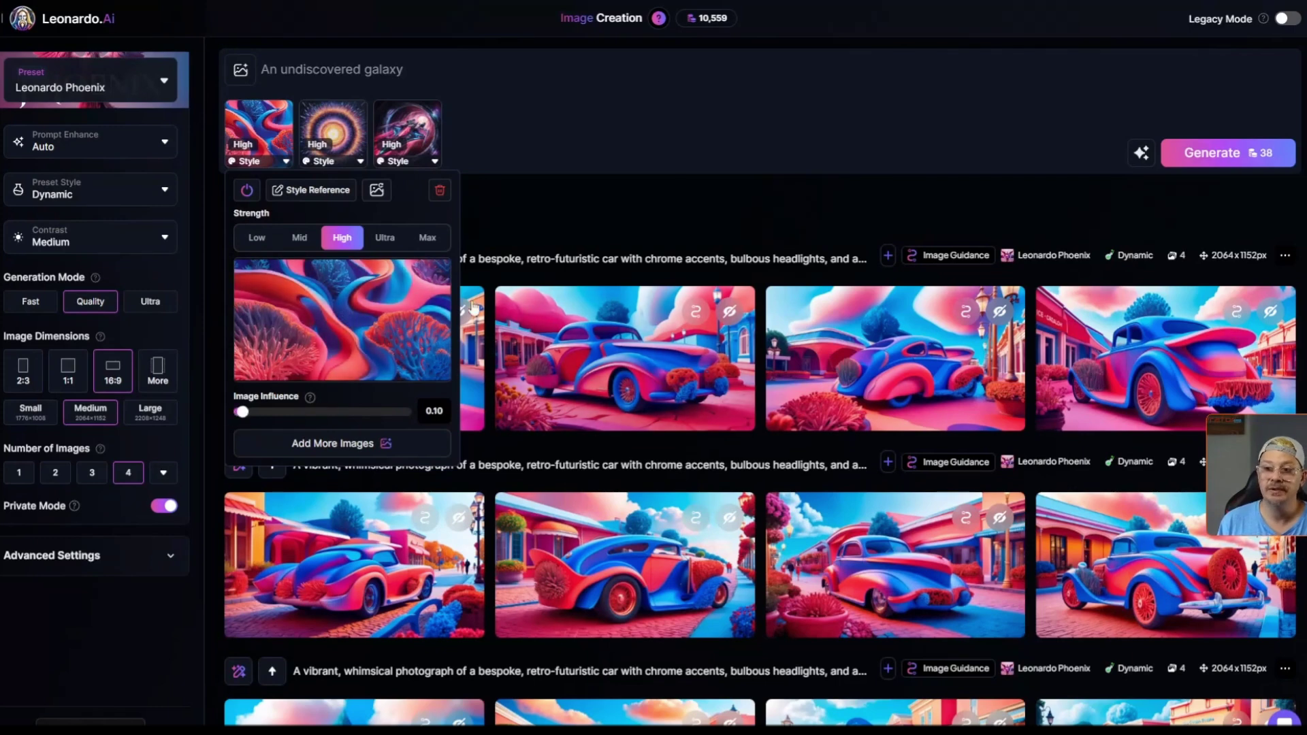
Step: Check the Image Influence of the three style references and generate images for the prompt "An undiscovered galaxy"
click(272, 128)
click(278, 135)
click(348, 148)
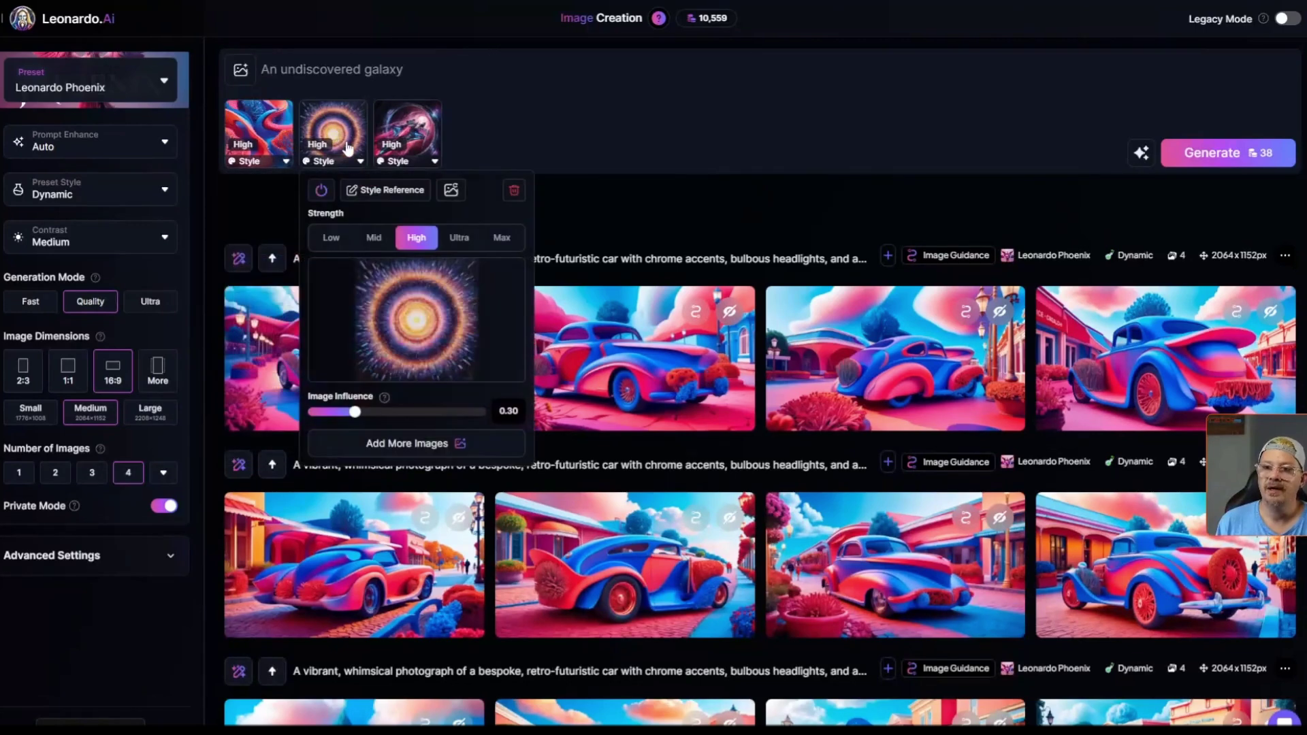
click(411, 142)
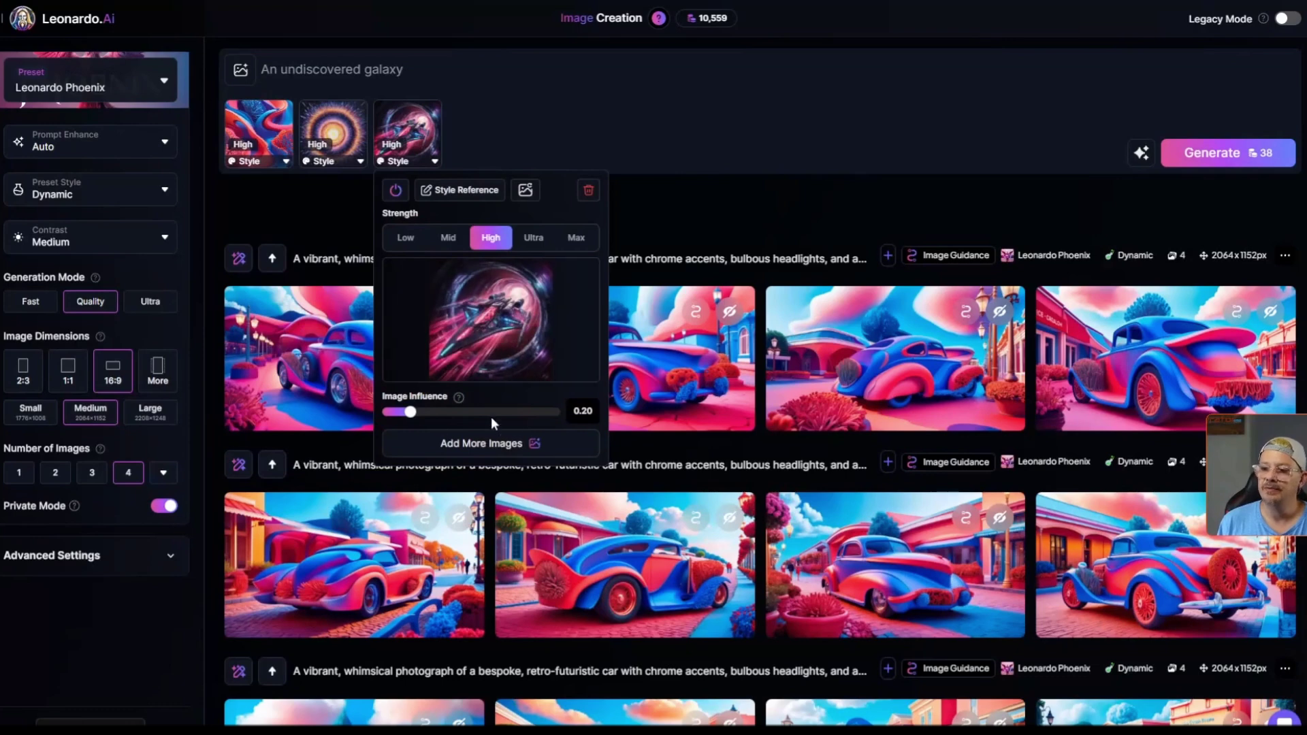
click(473, 120)
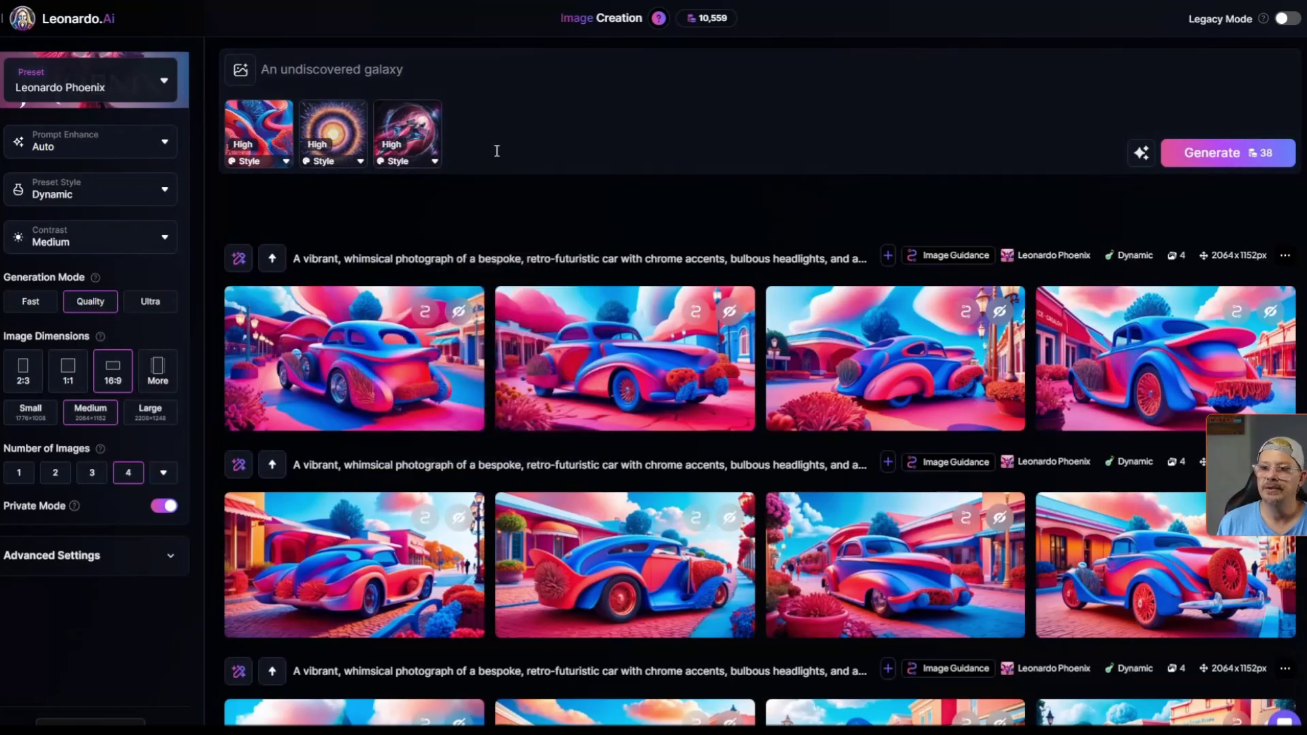
click(1234, 155)
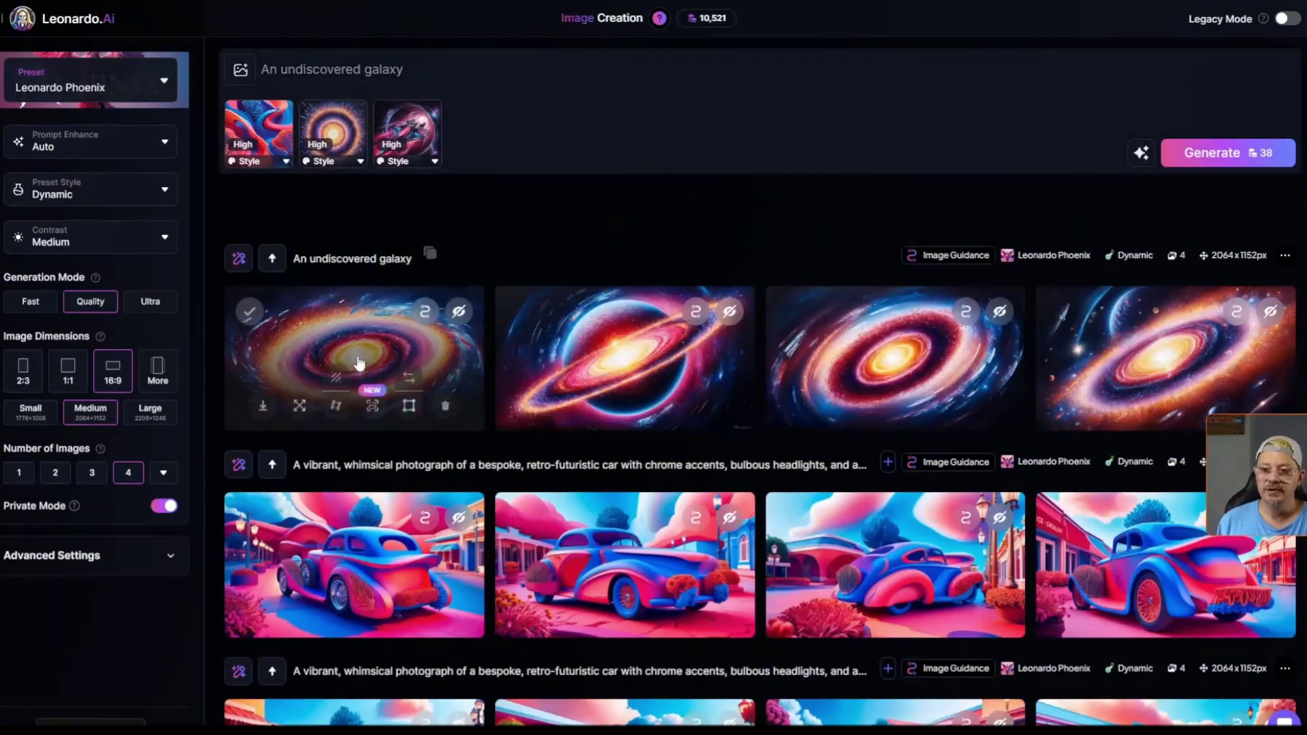
Step: View the generated galaxy images one after another at full size, starting with the ringed planet, and return to the image list
click(599, 326)
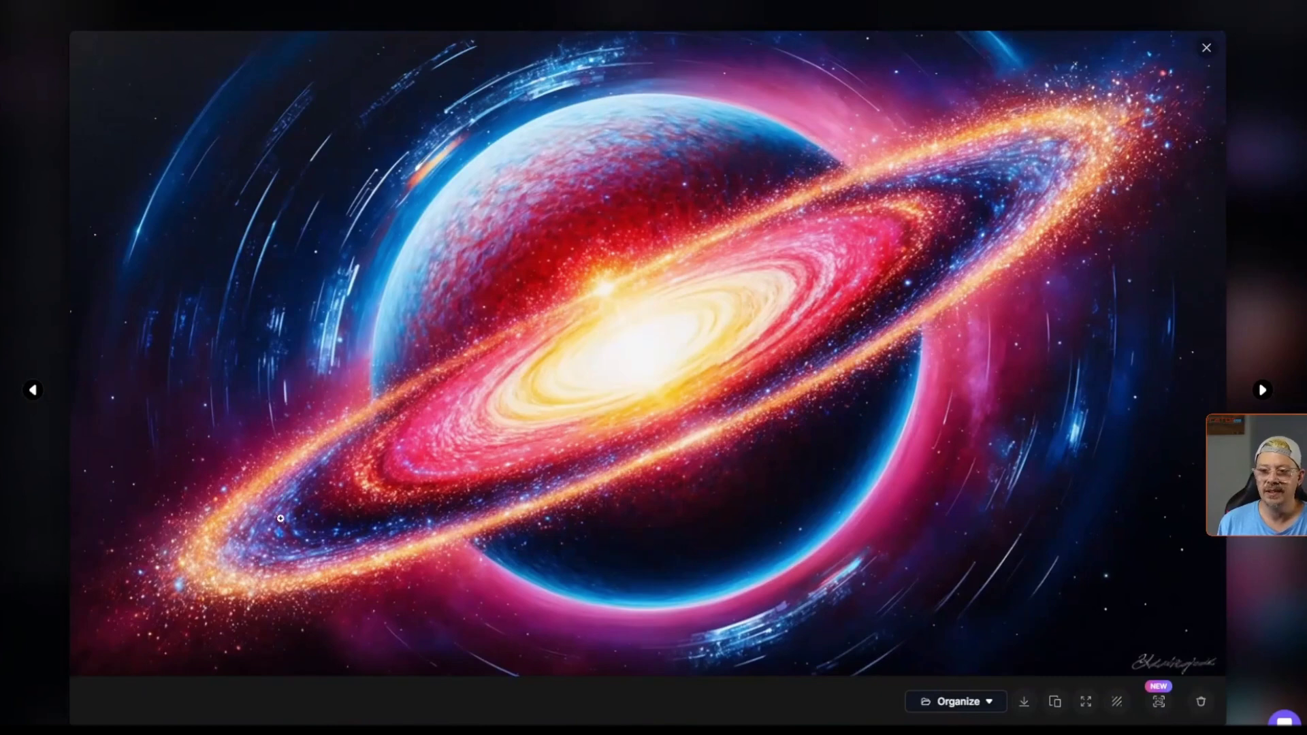
click(1262, 390)
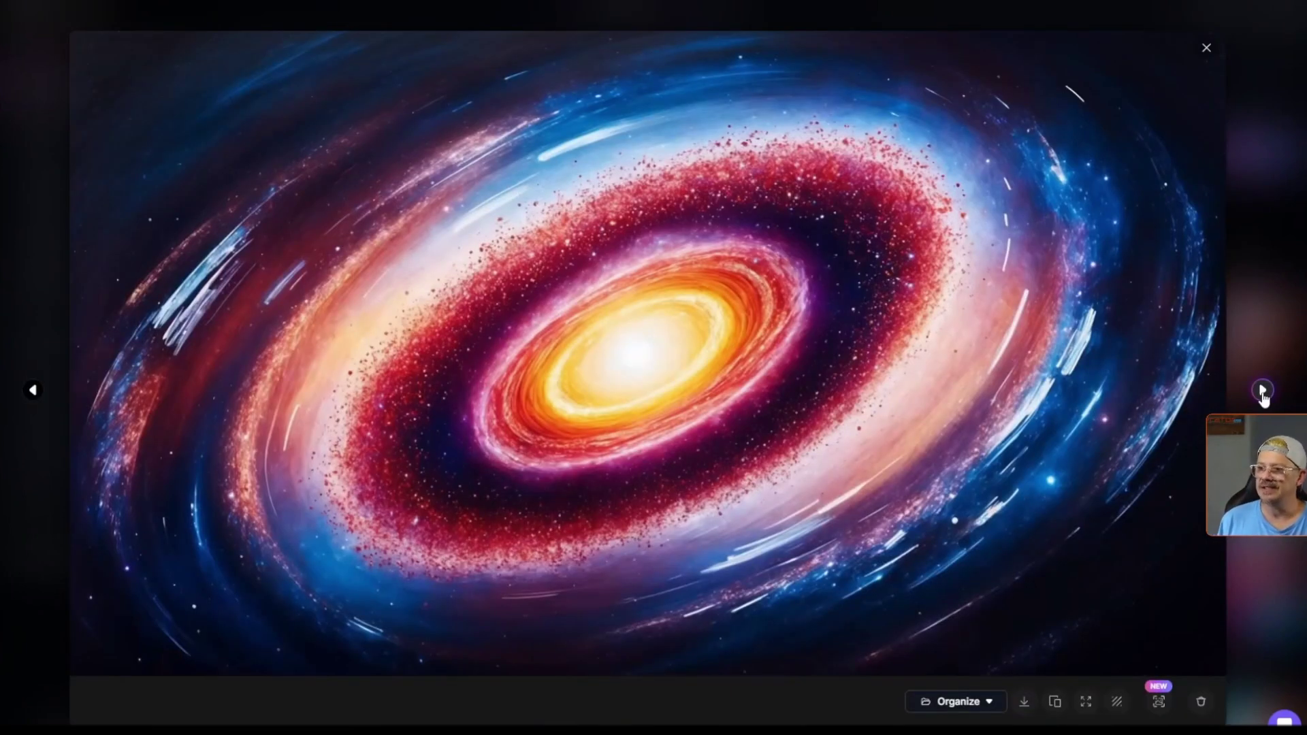
click(1263, 391)
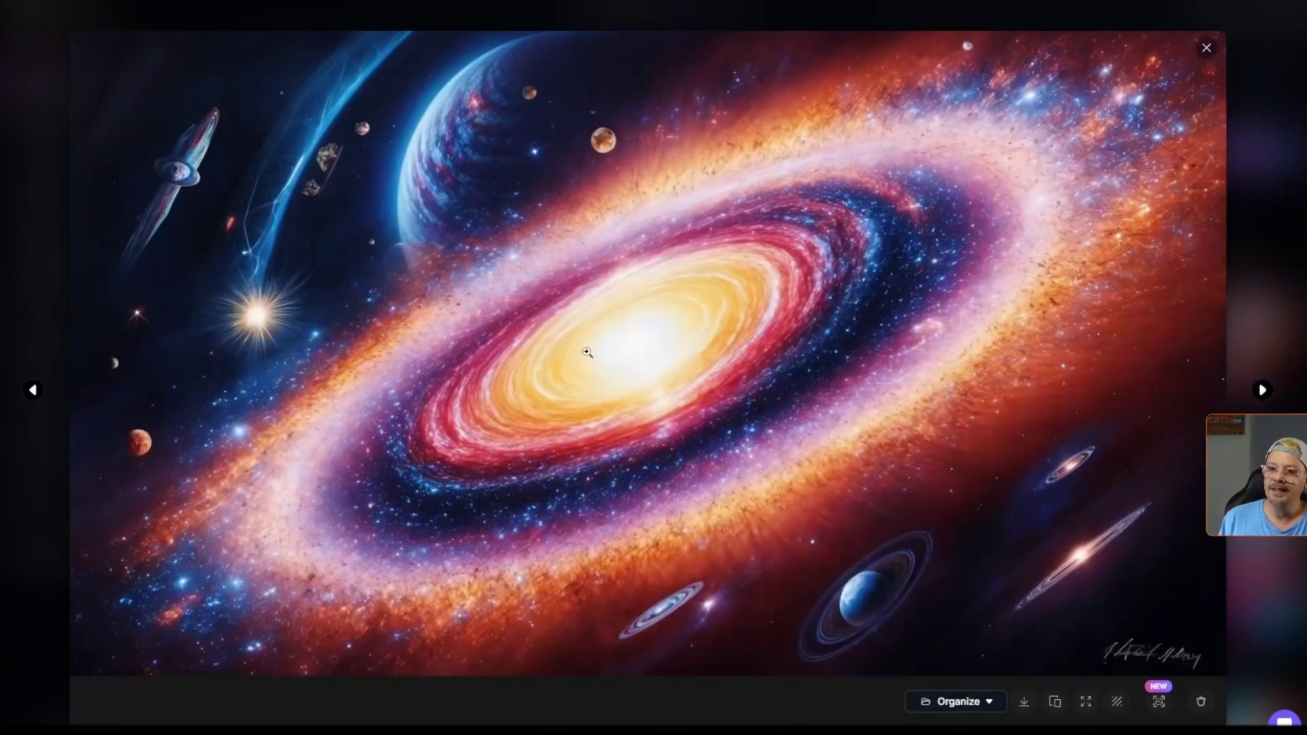
click(1262, 391)
key(Escape)
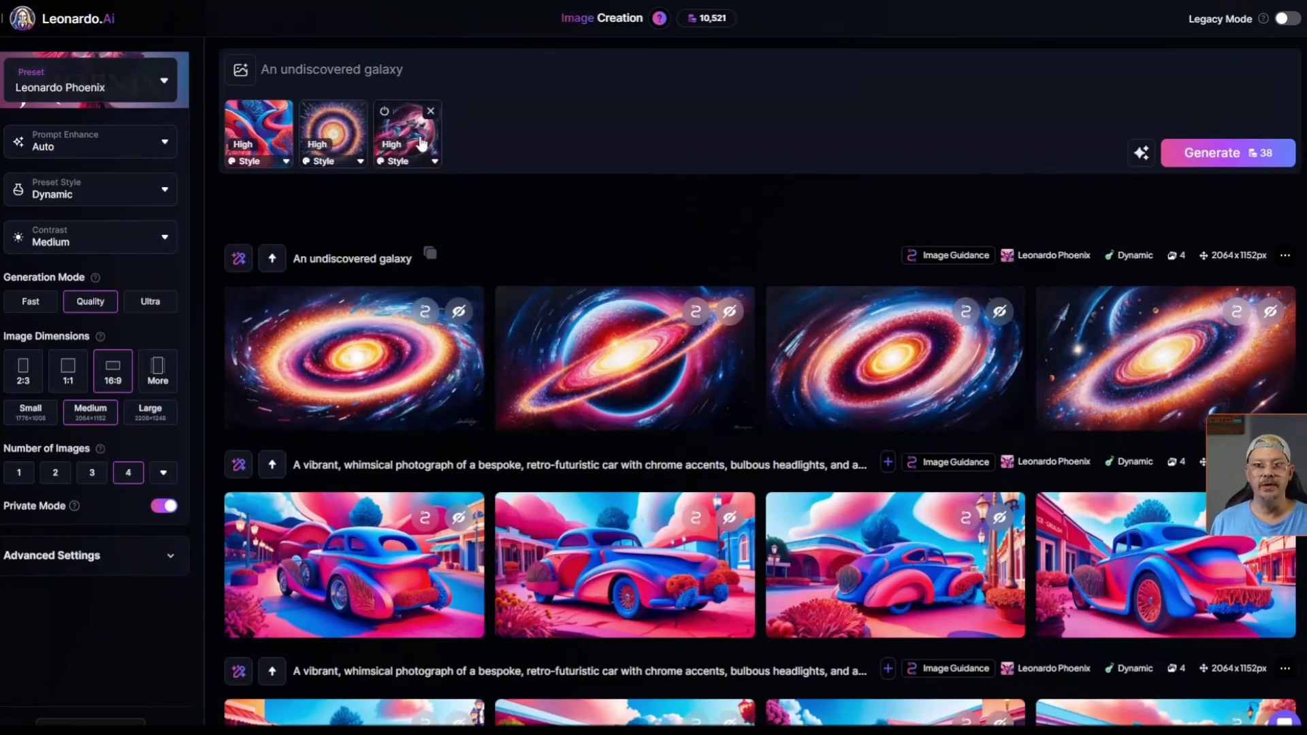
Step: Remove the style references and upload the red Corvette picture as Image to Image guidance
click(403, 114)
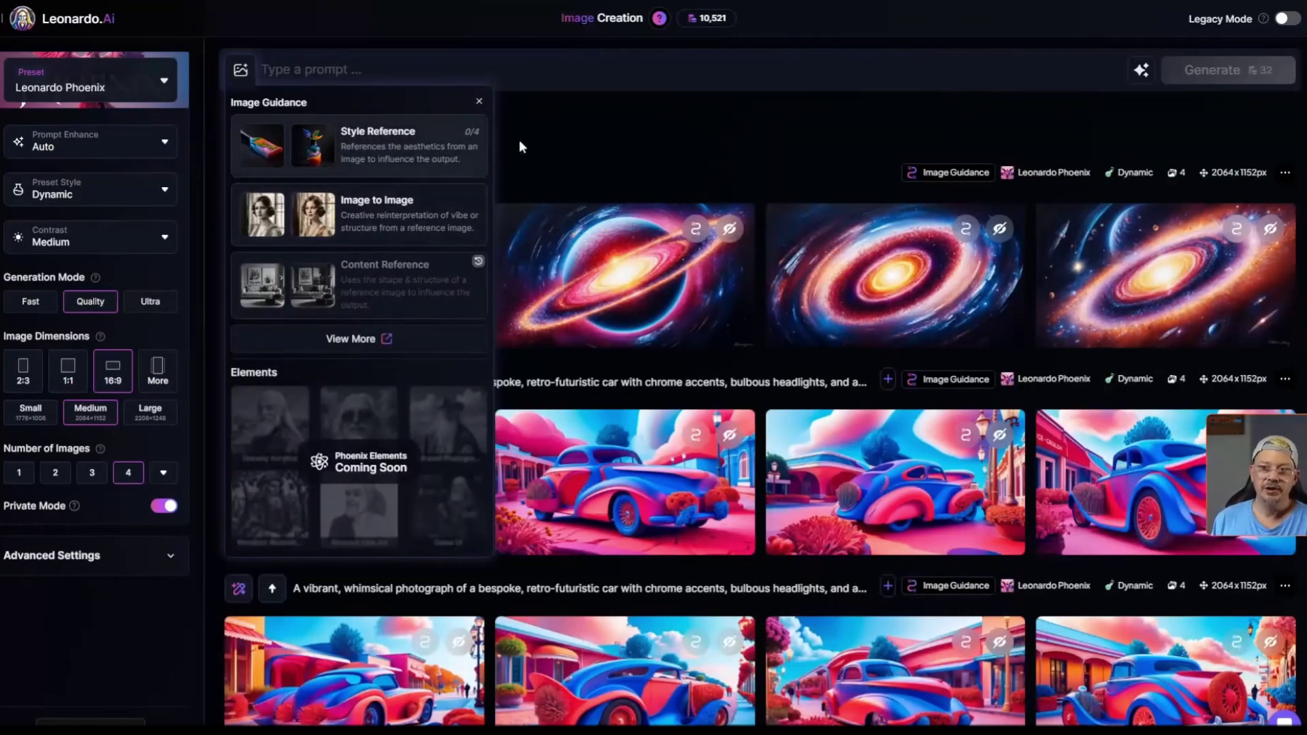
click(323, 63)
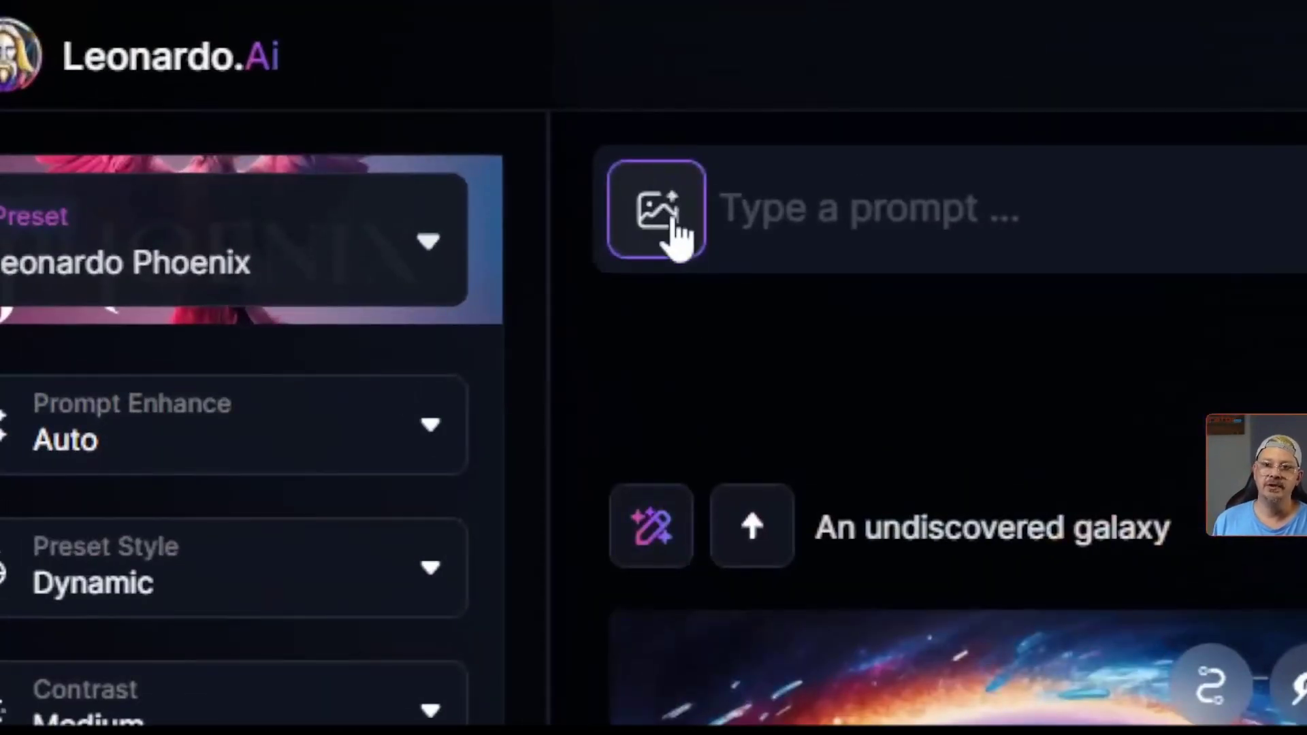
click(243, 76)
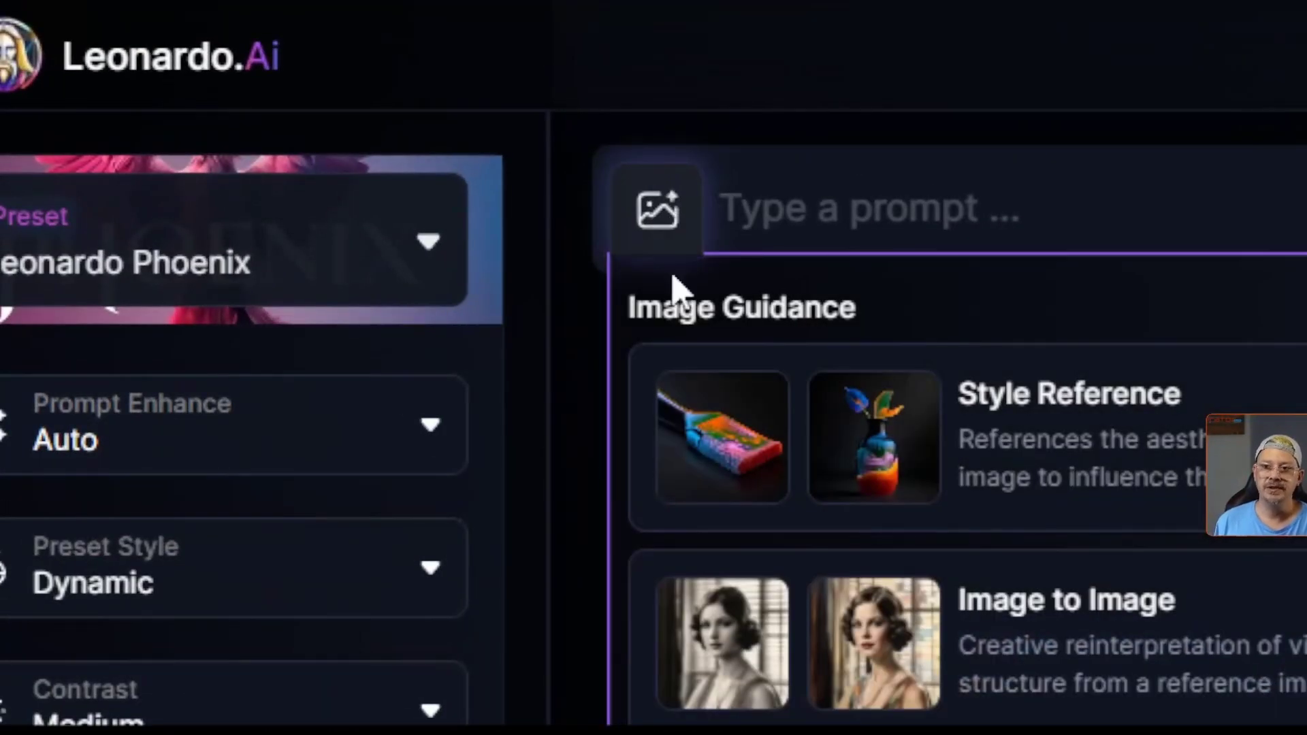
click(929, 648)
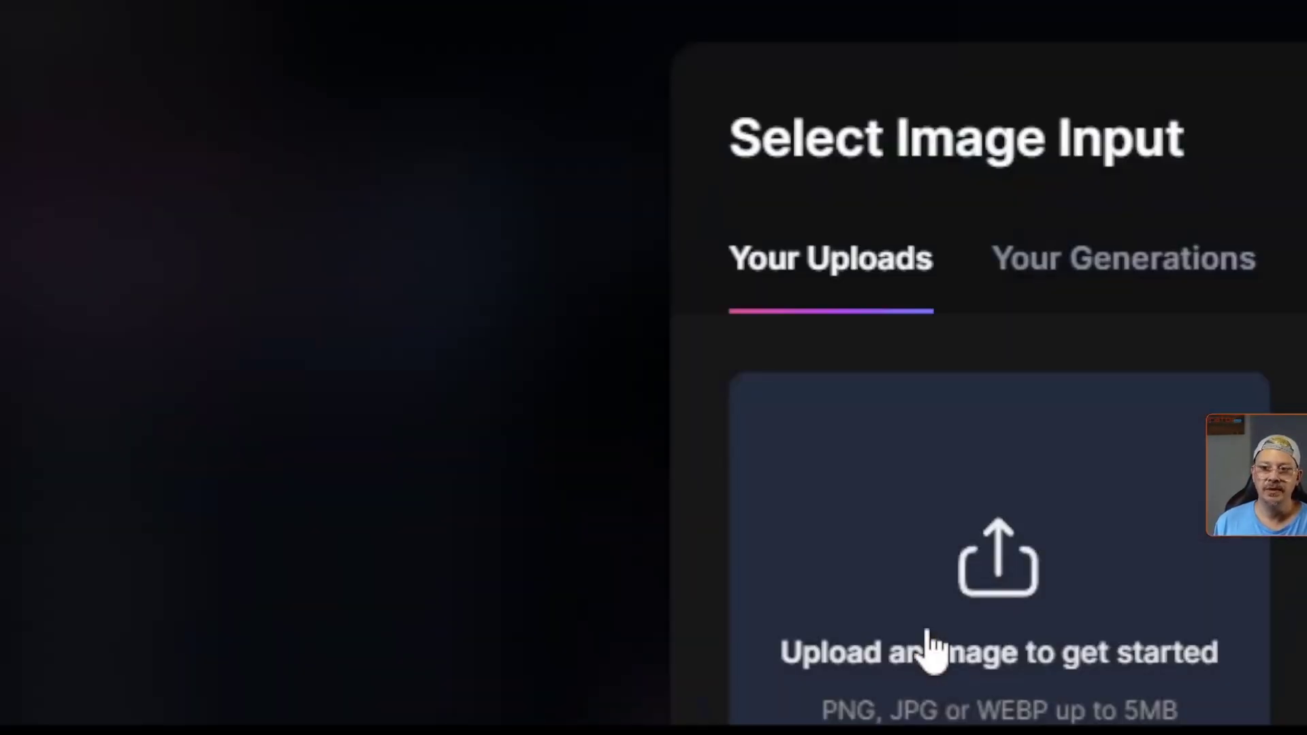
drag(1065, 630, 693, 645)
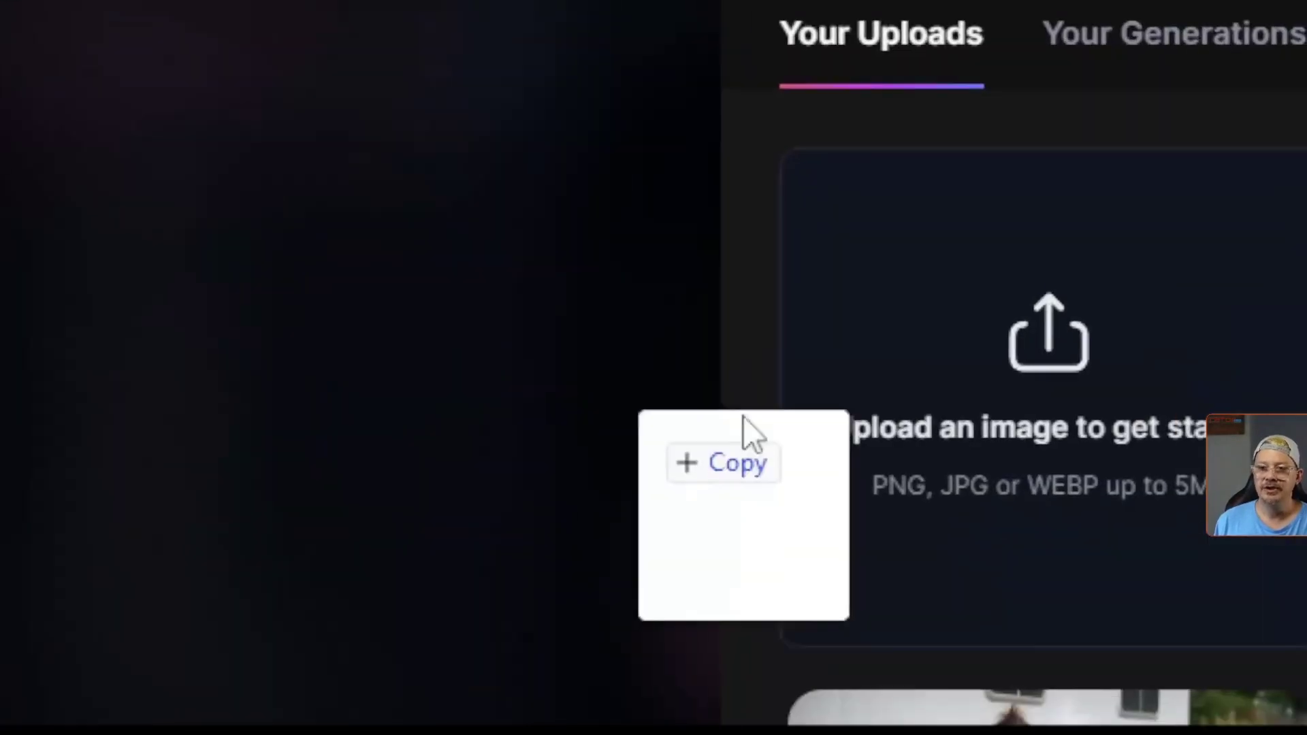
drag(749, 432, 983, 351)
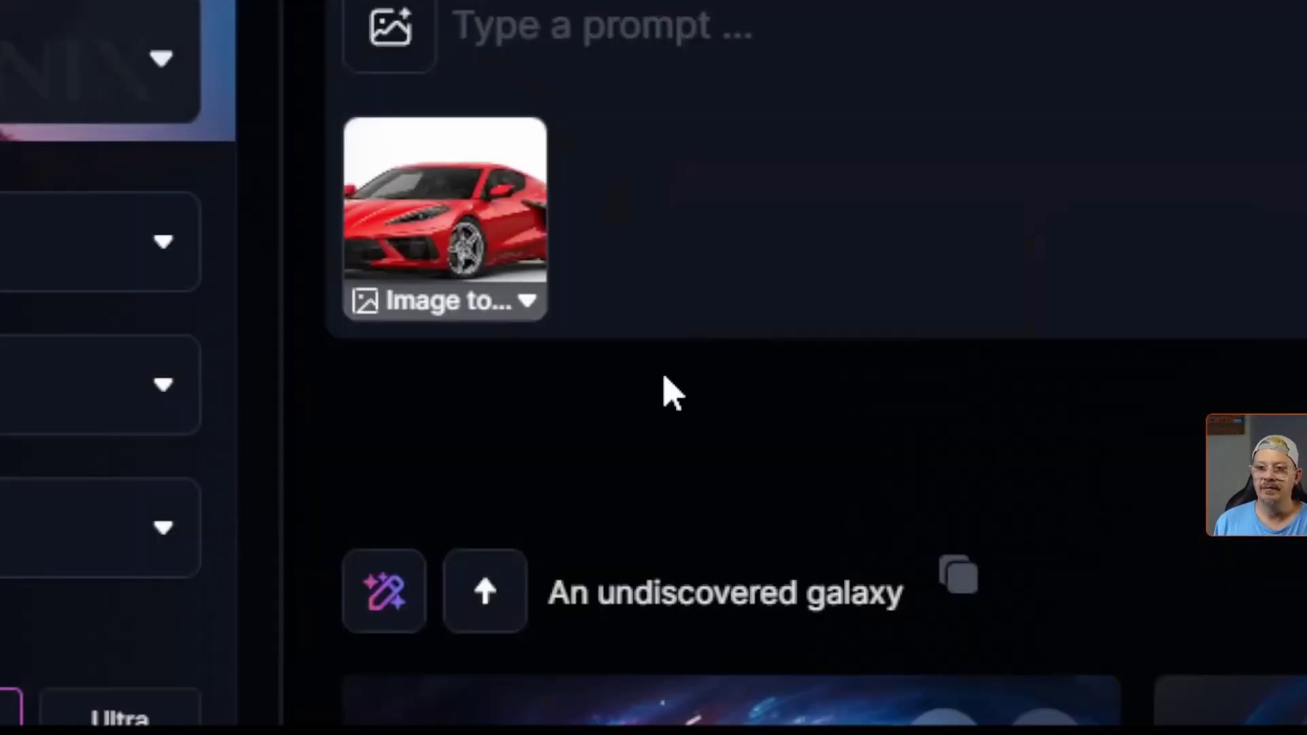
Step: Set the Image to Image strength of the red car to 0.90 and switch Prompt Enhance to Off
click(449, 211)
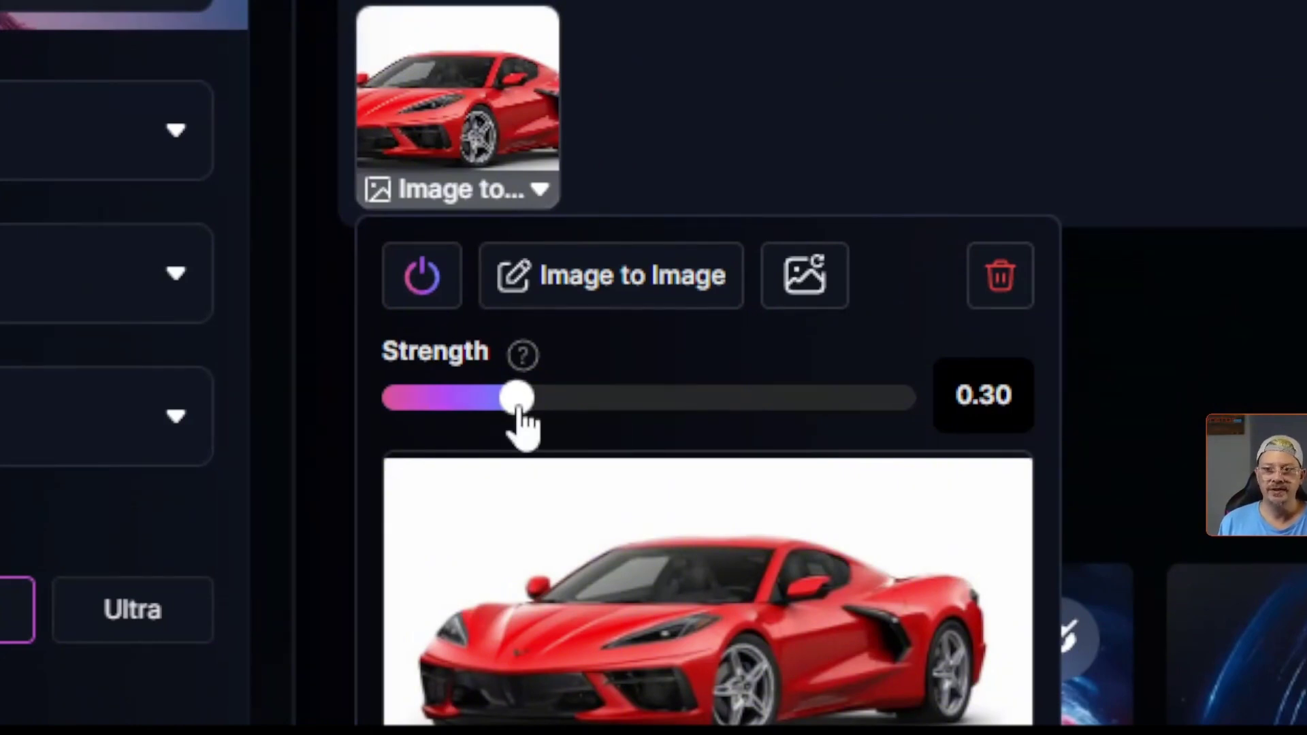
drag(519, 408, 1056, 418)
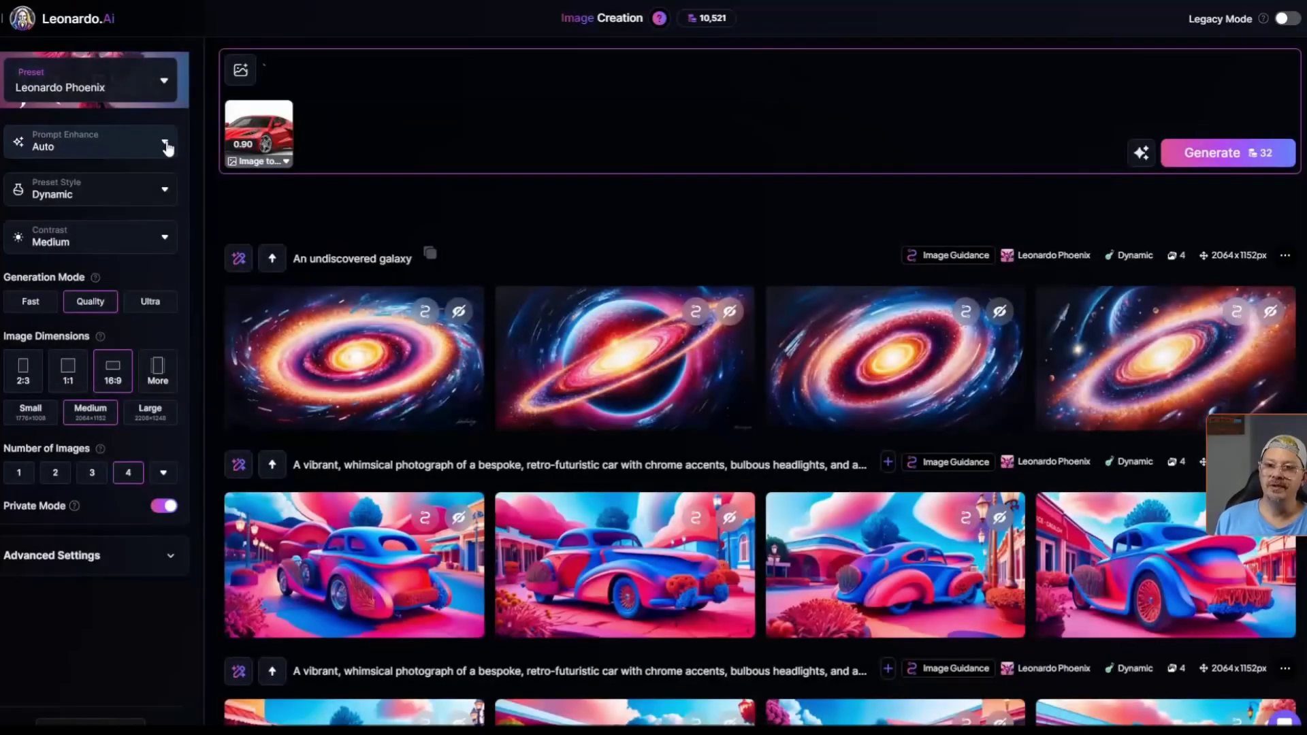
click(164, 143)
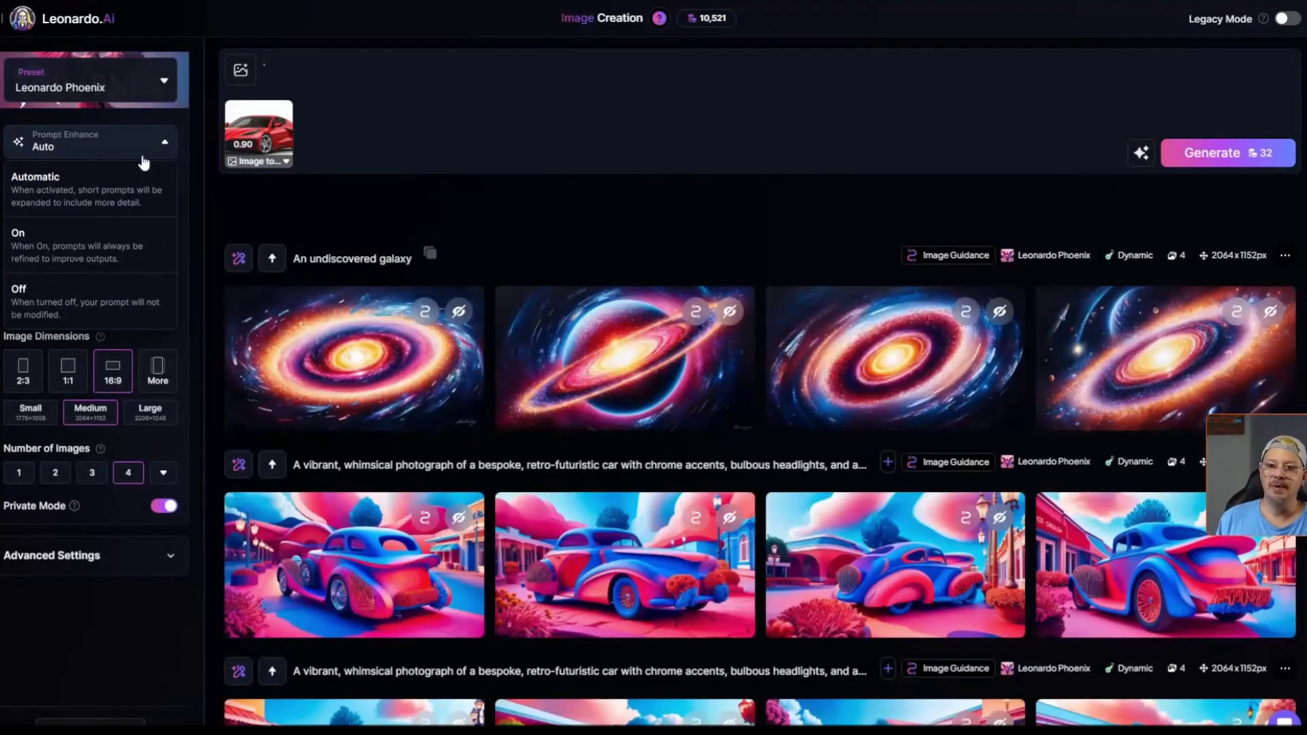
click(77, 307)
Step: Replace the prompt with "A car" and generate the images
click(291, 73)
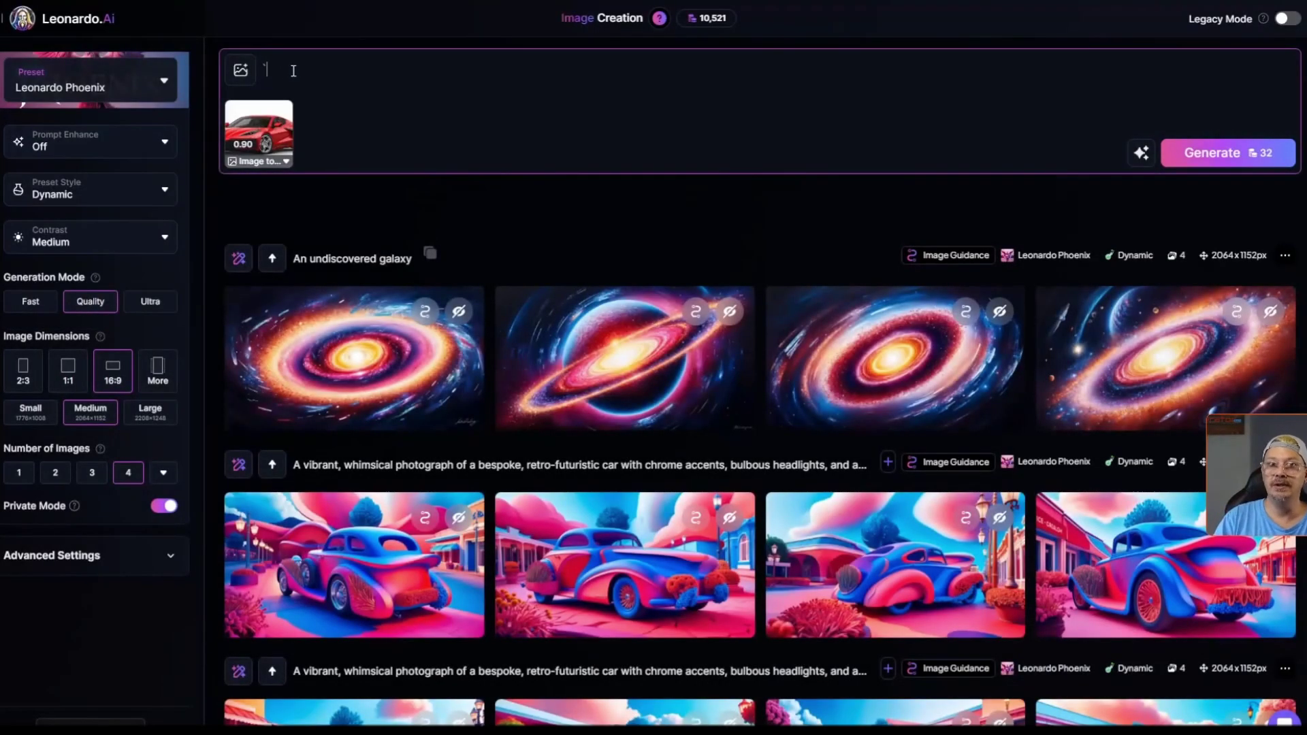
key(BackSpace)
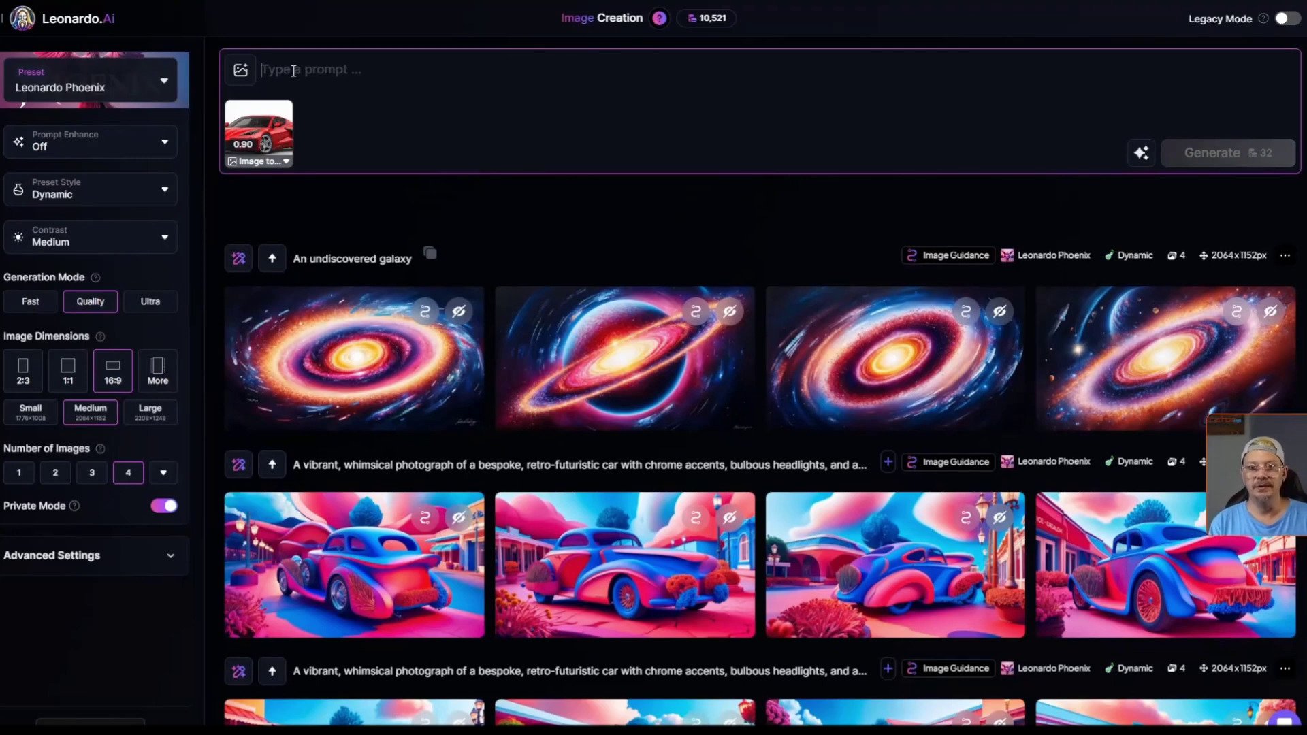
text(A car)
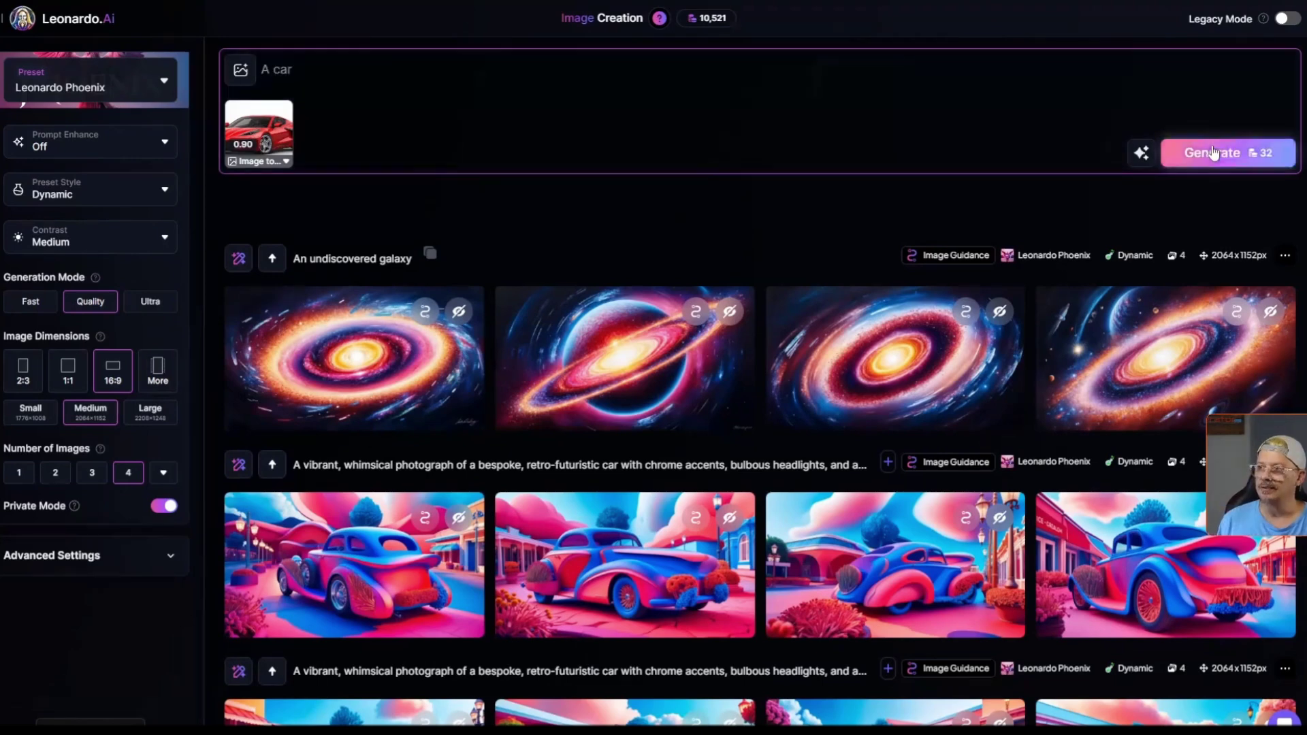
click(1211, 152)
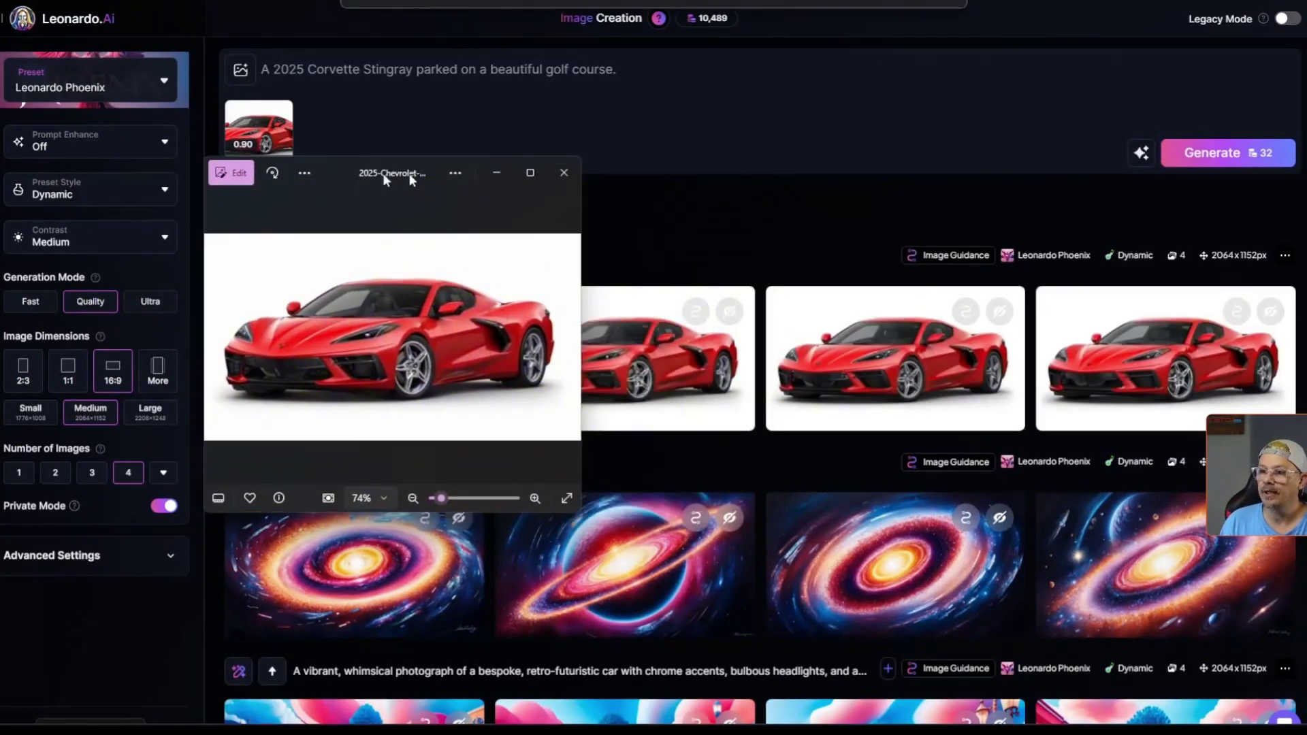
Step: Compare the original Corvette picture with the images generated from "A car", viewing the results at full size
drag(423, 175, 245, 173)
click(1144, 340)
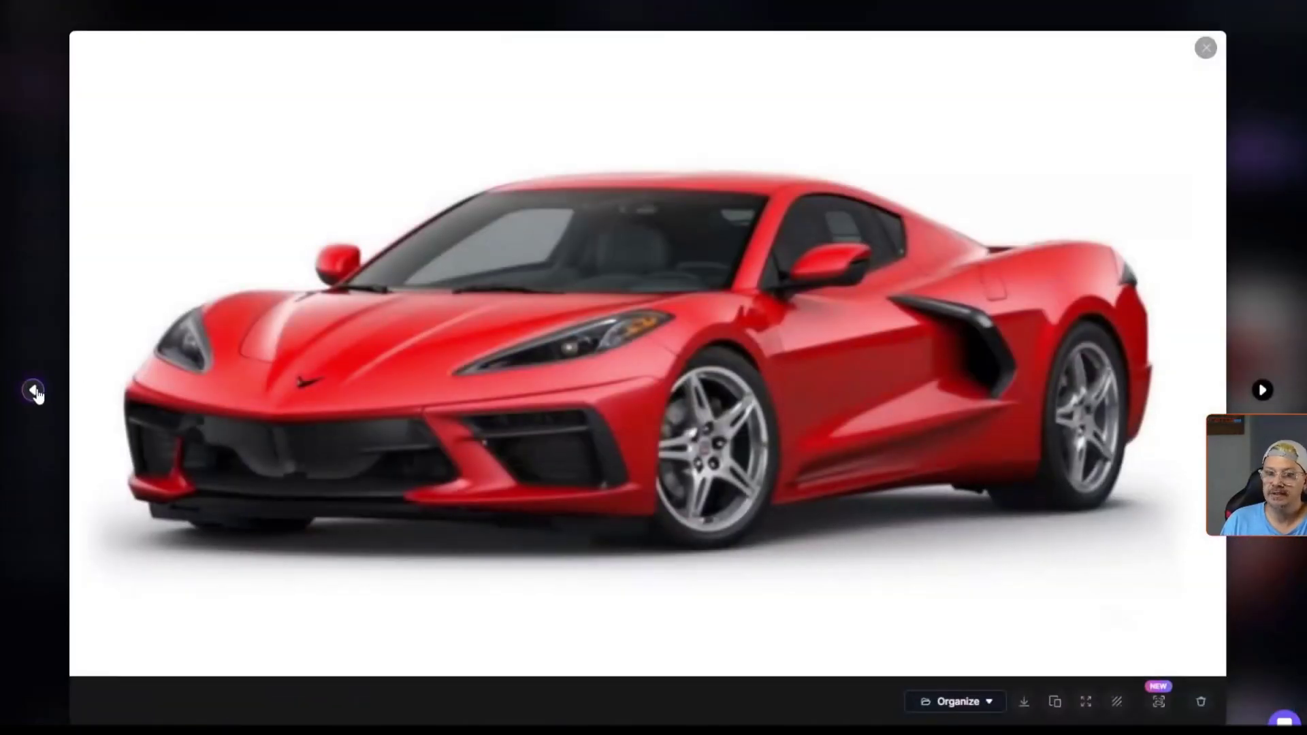
click(34, 392)
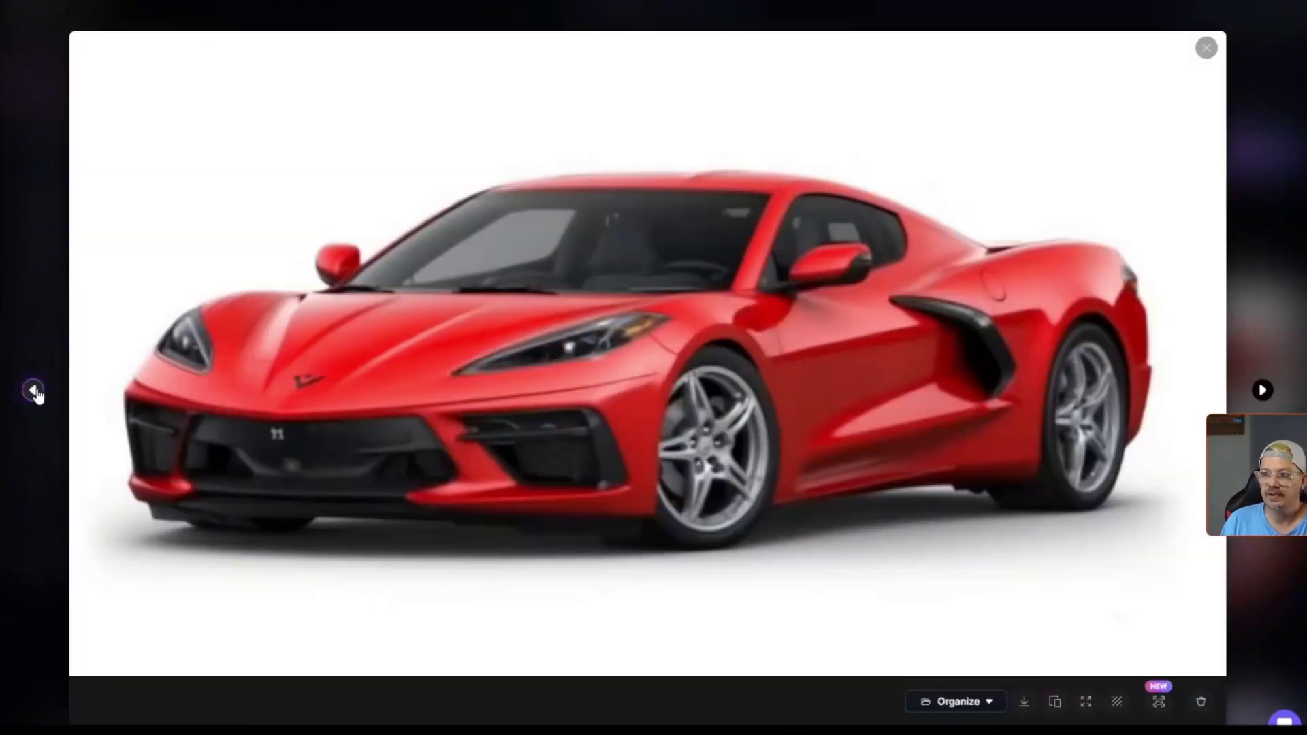
key(Escape)
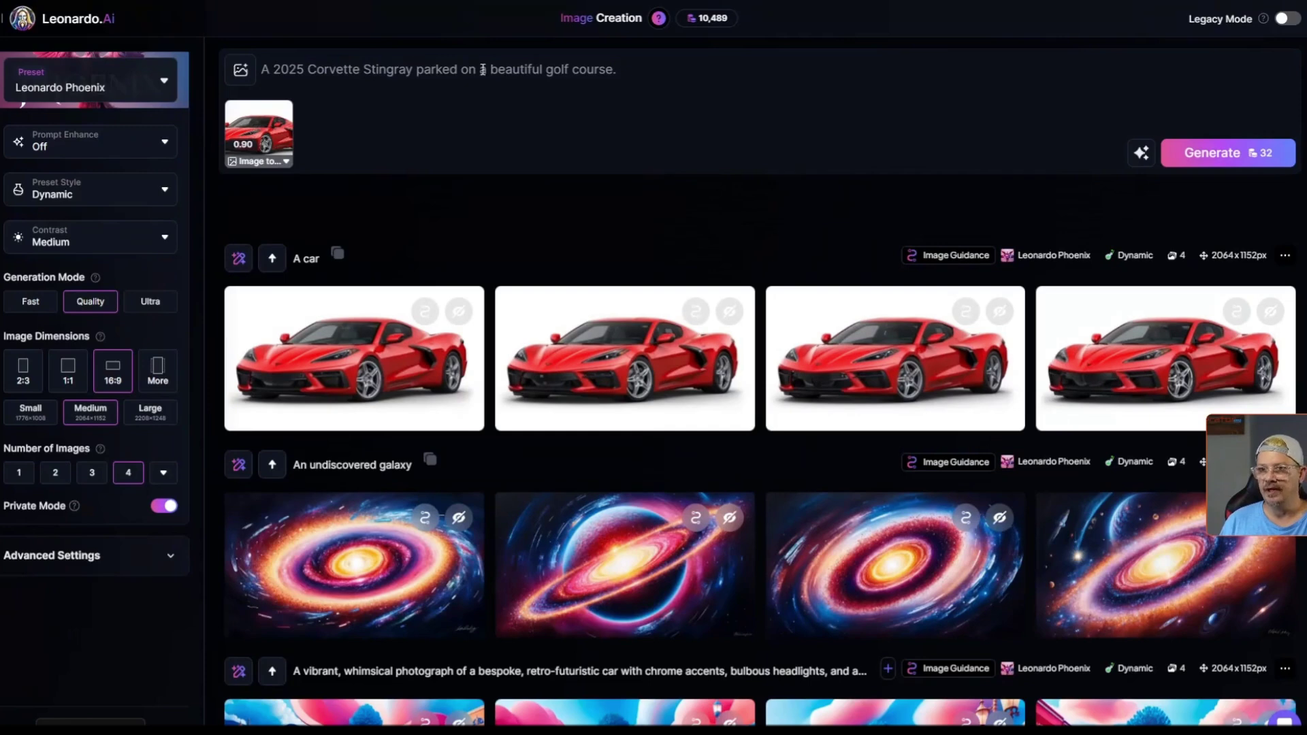
Step: Generate "A 2025 Corvette Stingray parked on a beautiful golf course." at strength 0.90, and generate it again with the Image to Image strength at 0.50
click(1257, 151)
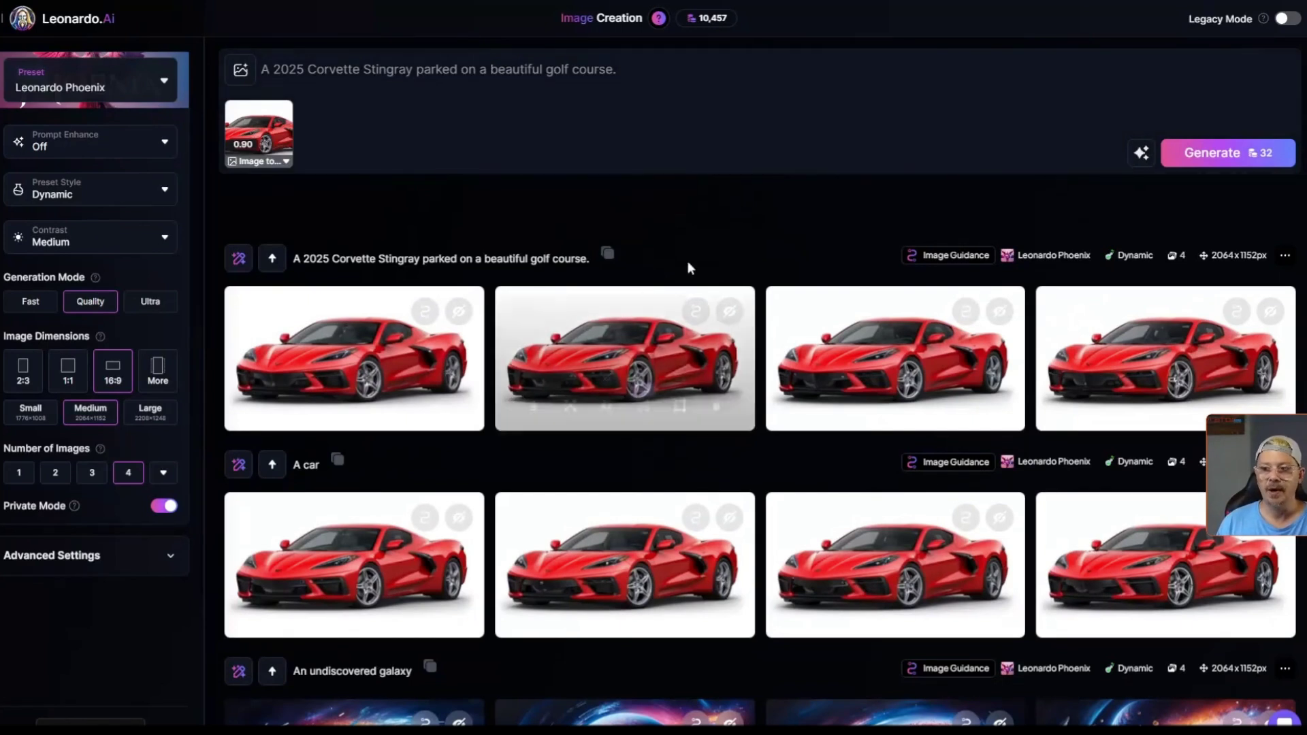
click(286, 162)
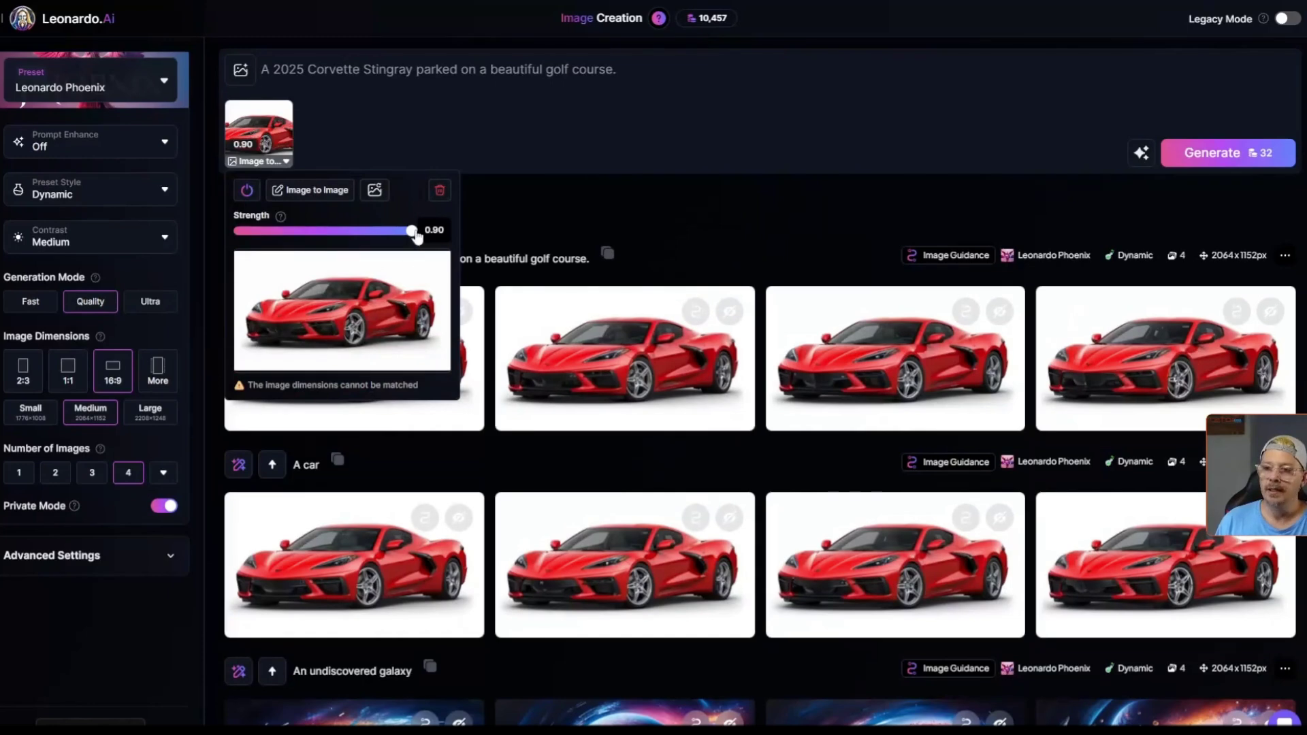
drag(413, 232, 317, 235)
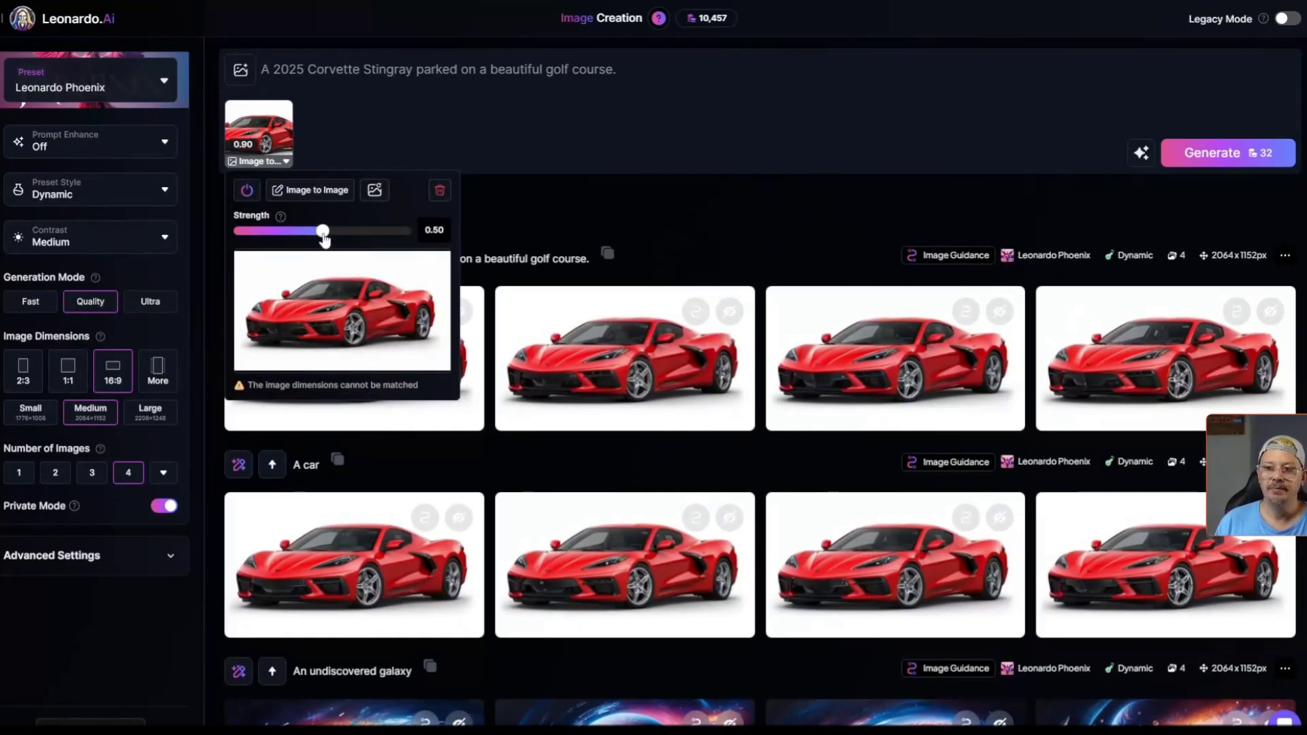
click(1212, 153)
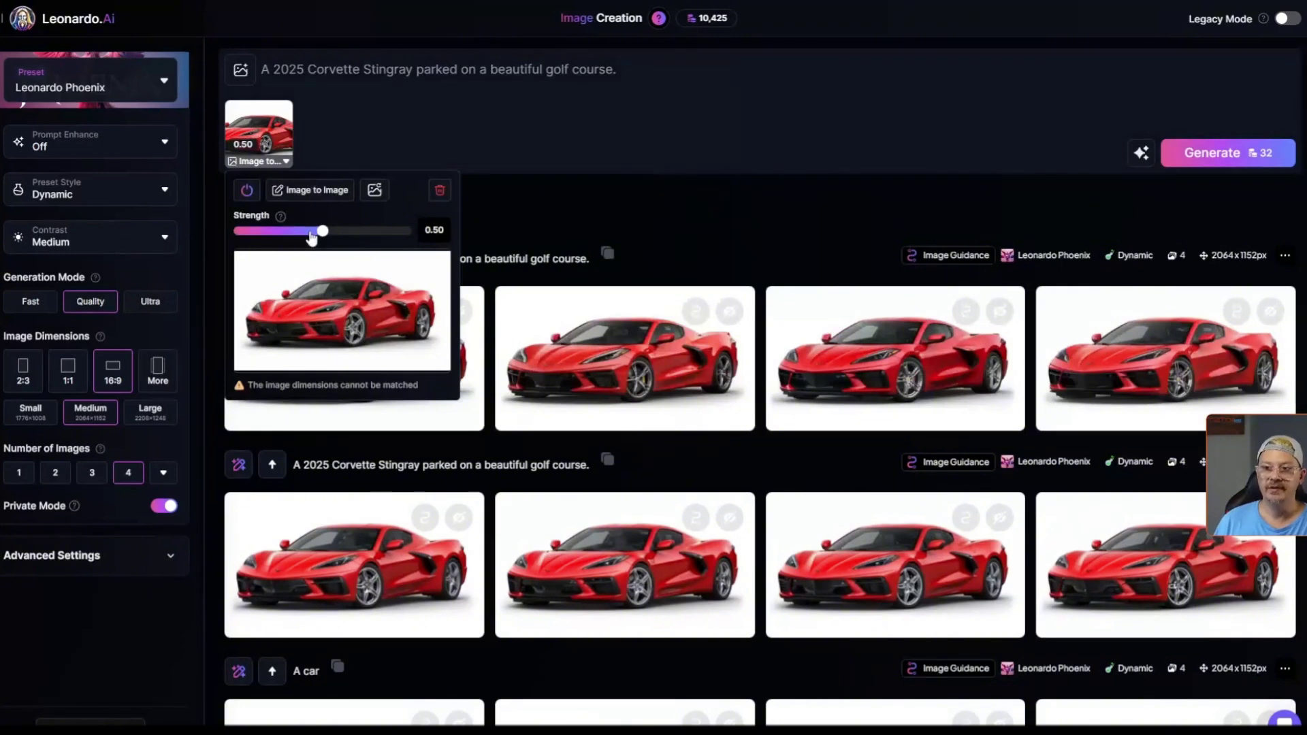
Step: Lower the Image to Image strength to 0.10 and generate the golf course Corvette images with it
drag(320, 231, 266, 232)
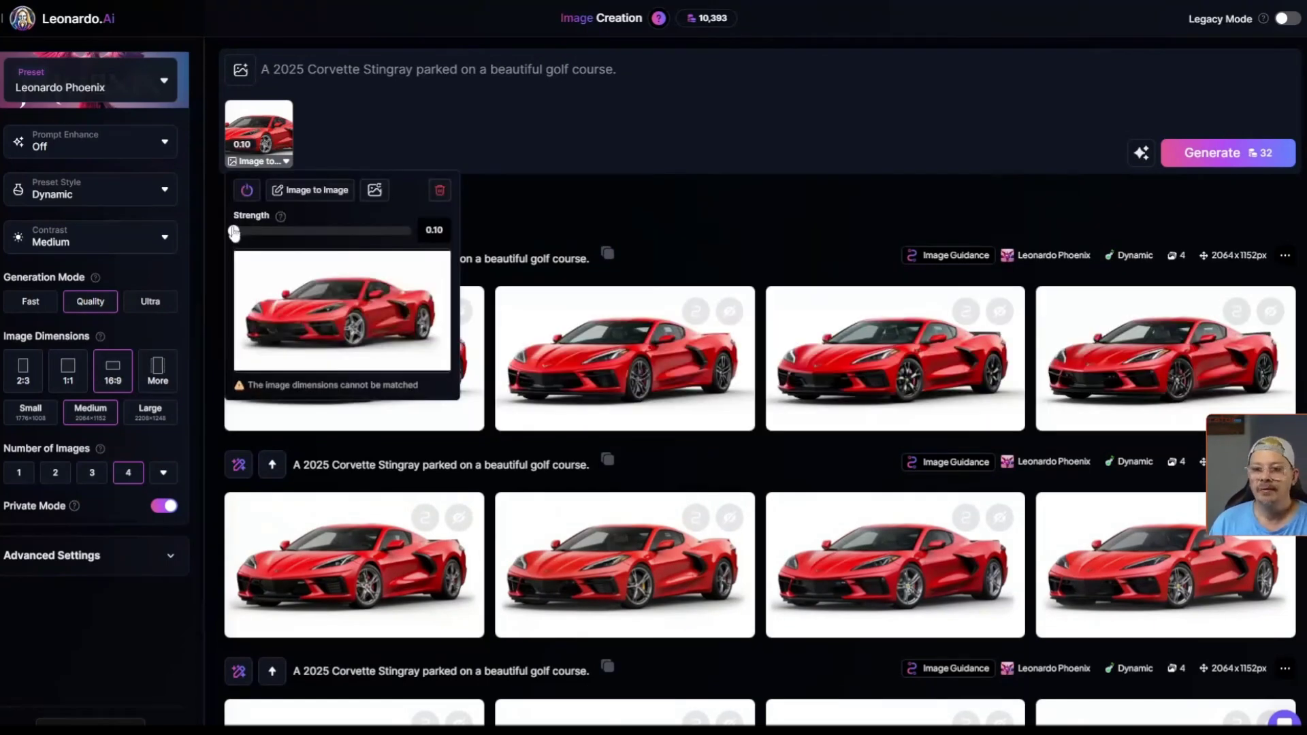
mouse_move(251, 231)
mouse_down()
mouse_move(321, 250)
mouse_move(249, 246)
mouse_up()
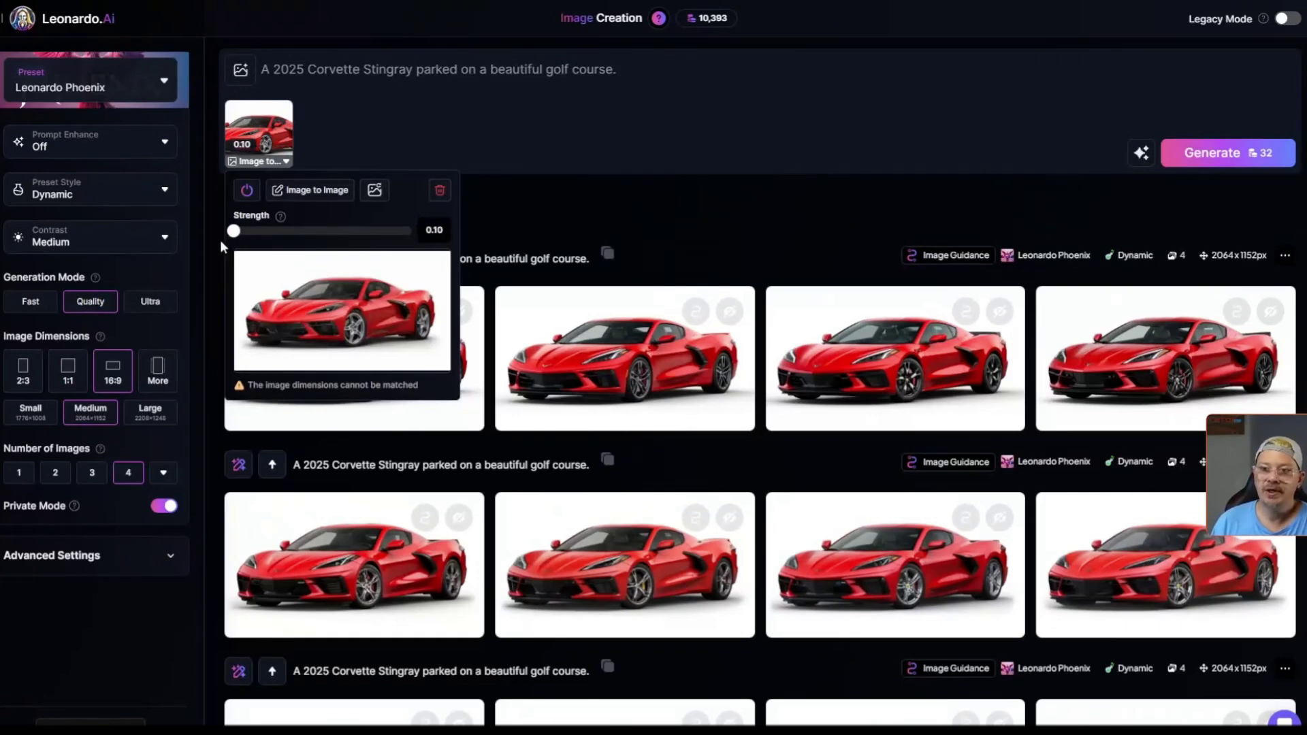
click(511, 152)
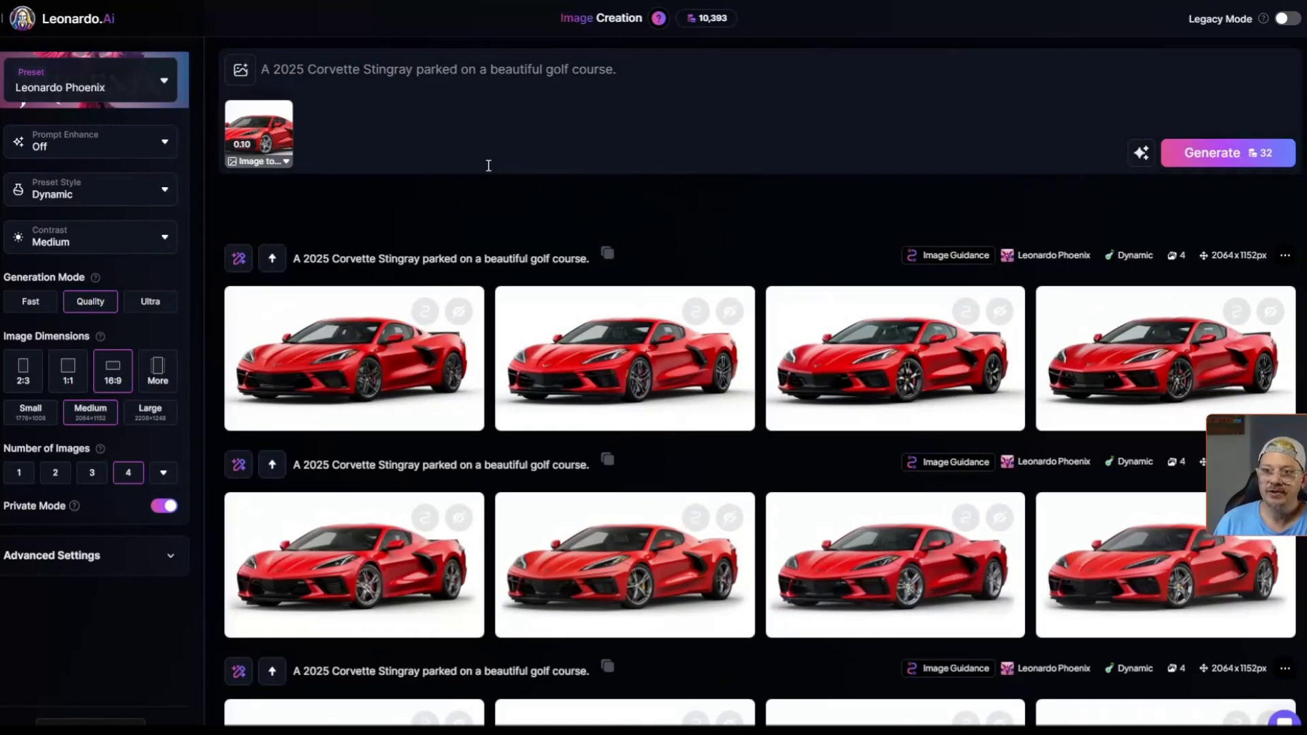
click(1172, 151)
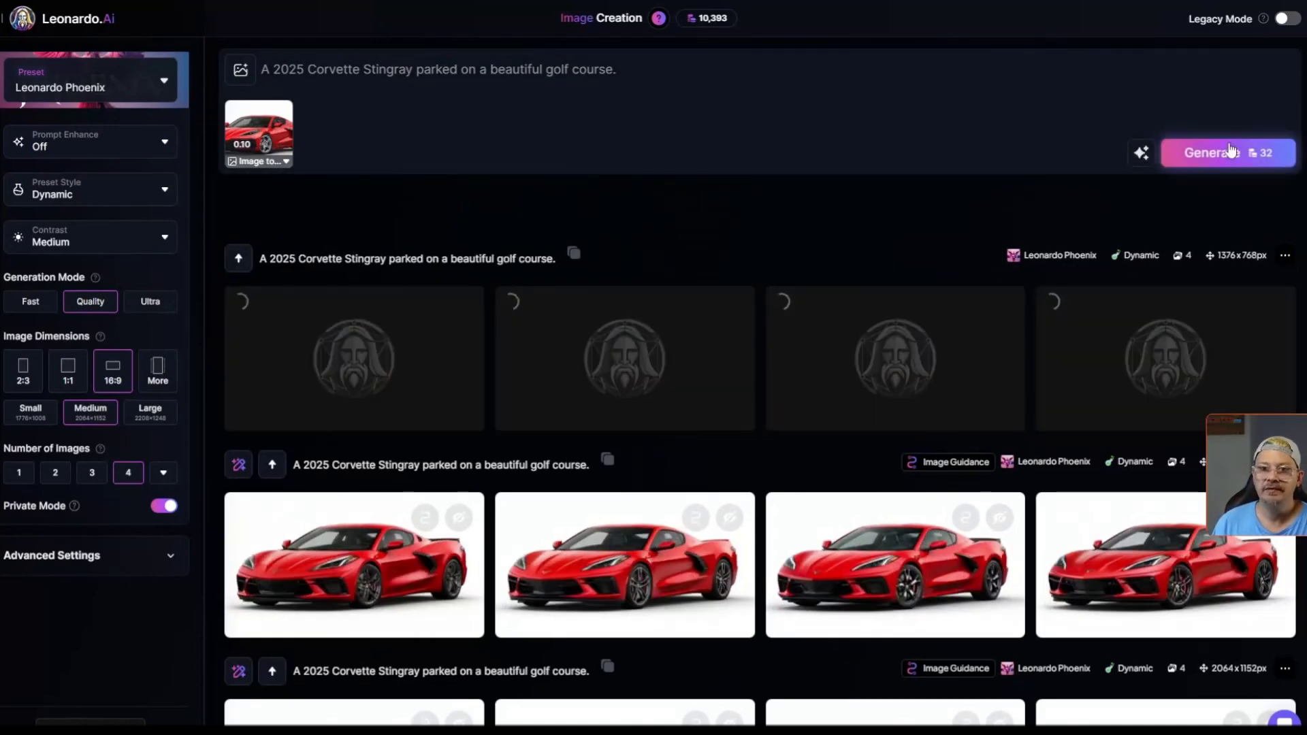
Step: Compare the Corvette generations by checking the Image to Image strength used for each one
scroll(876, 429, down, 5)
mouse_move(937, 592)
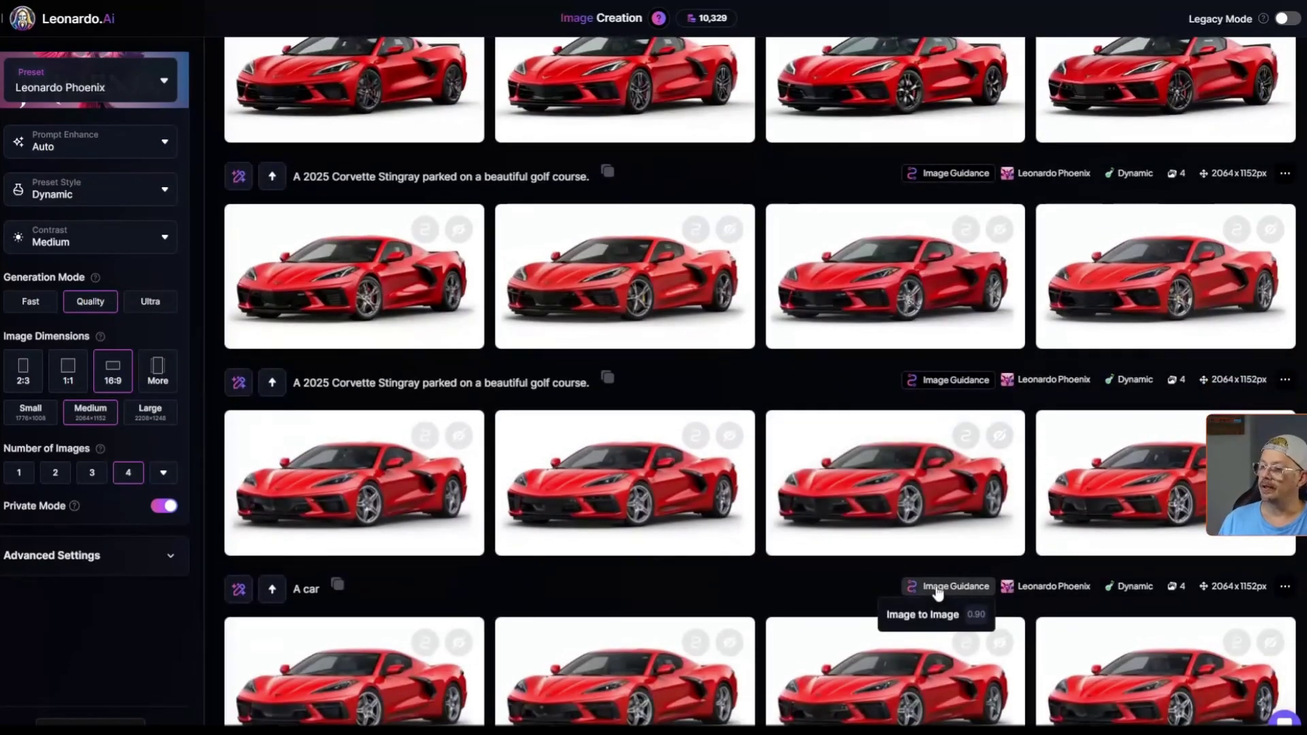
mouse_move(951, 383)
scroll(952, 384, up, 4)
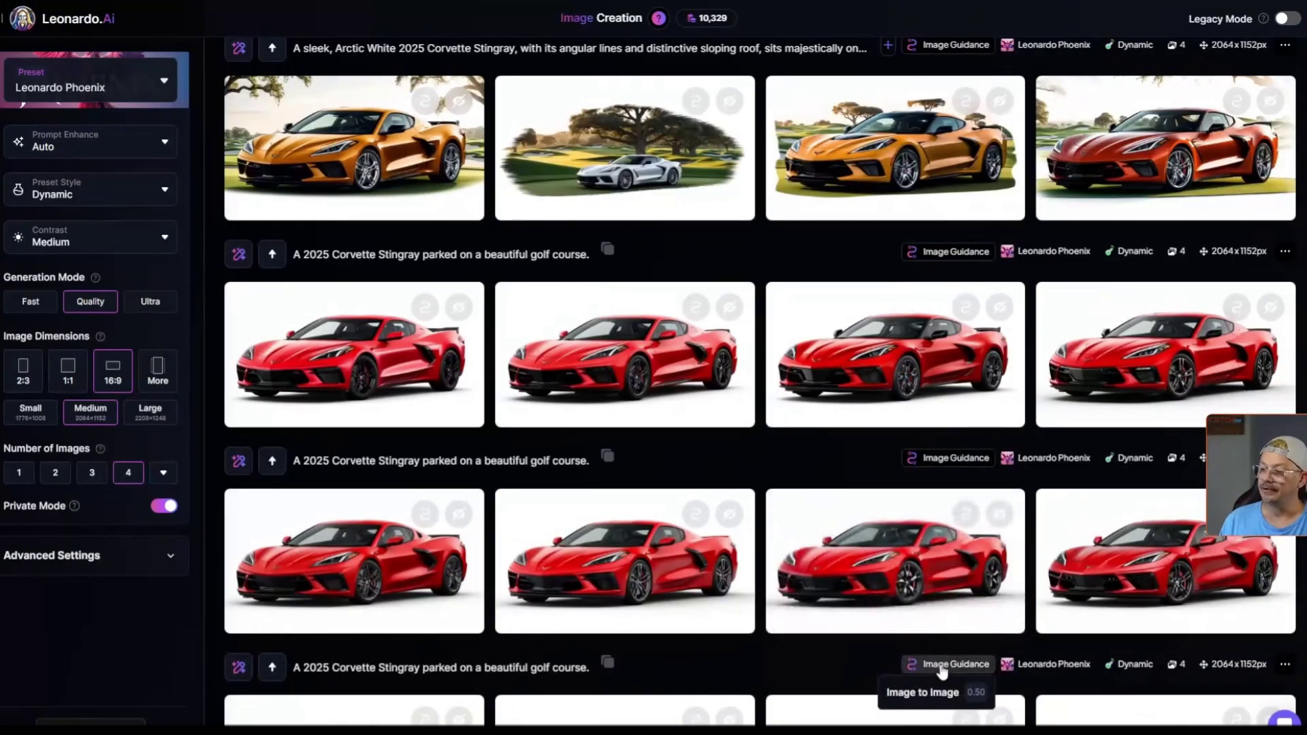
mouse_move(949, 259)
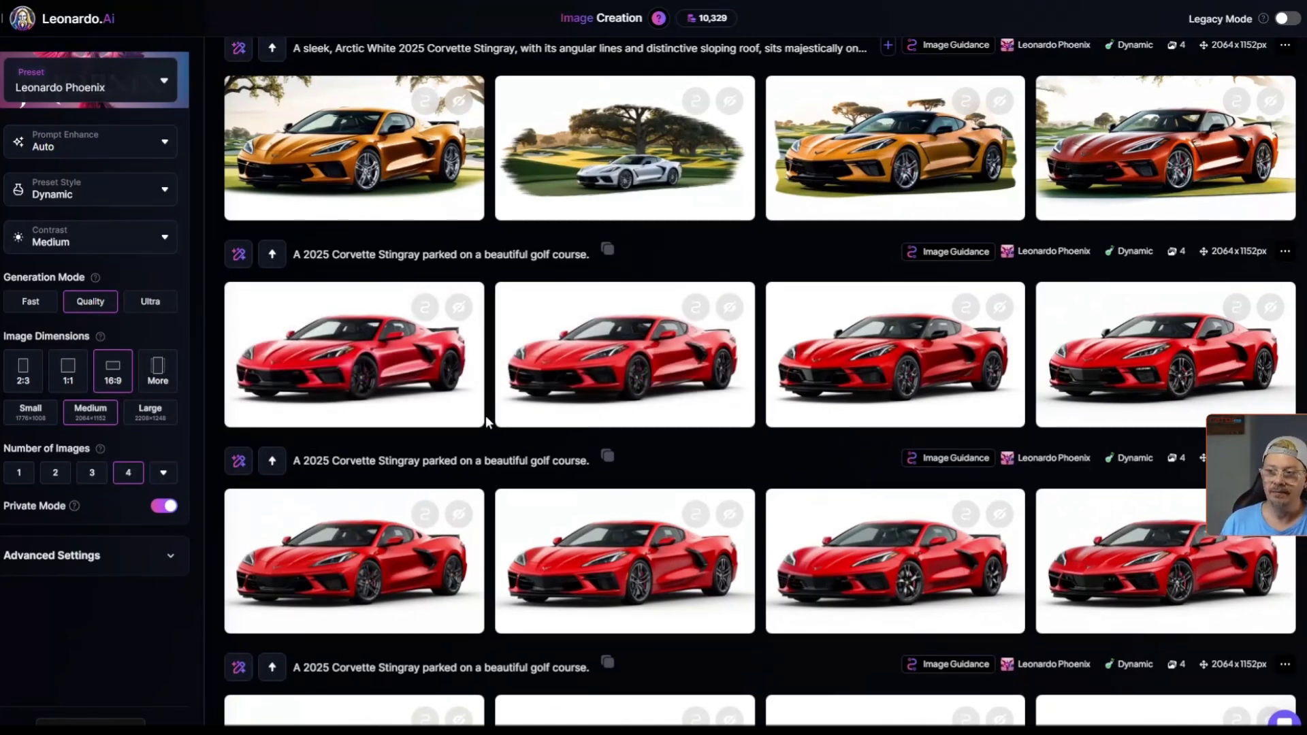
Step: Expand the full enhanced prompt of the newest golf course Corvette generation and read through its text
scroll(487, 422, down, 2)
scroll(558, 320, up, 5)
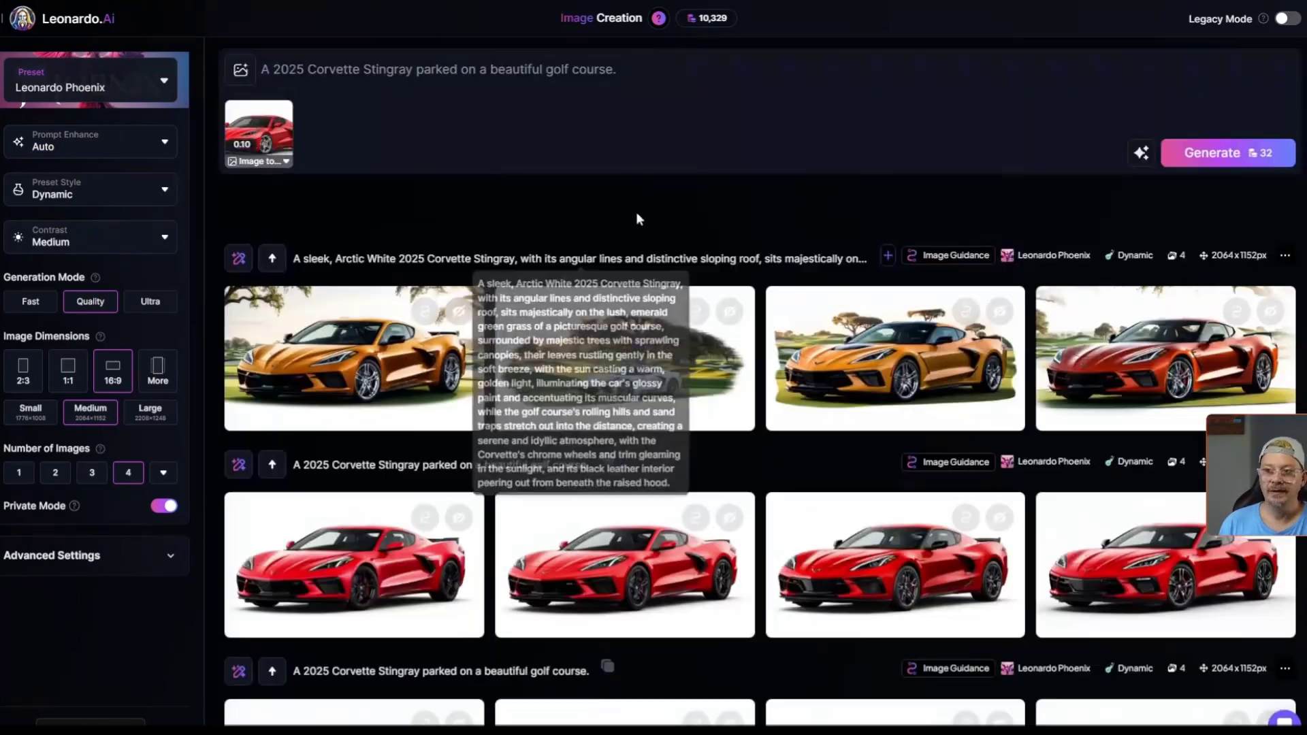
click(888, 256)
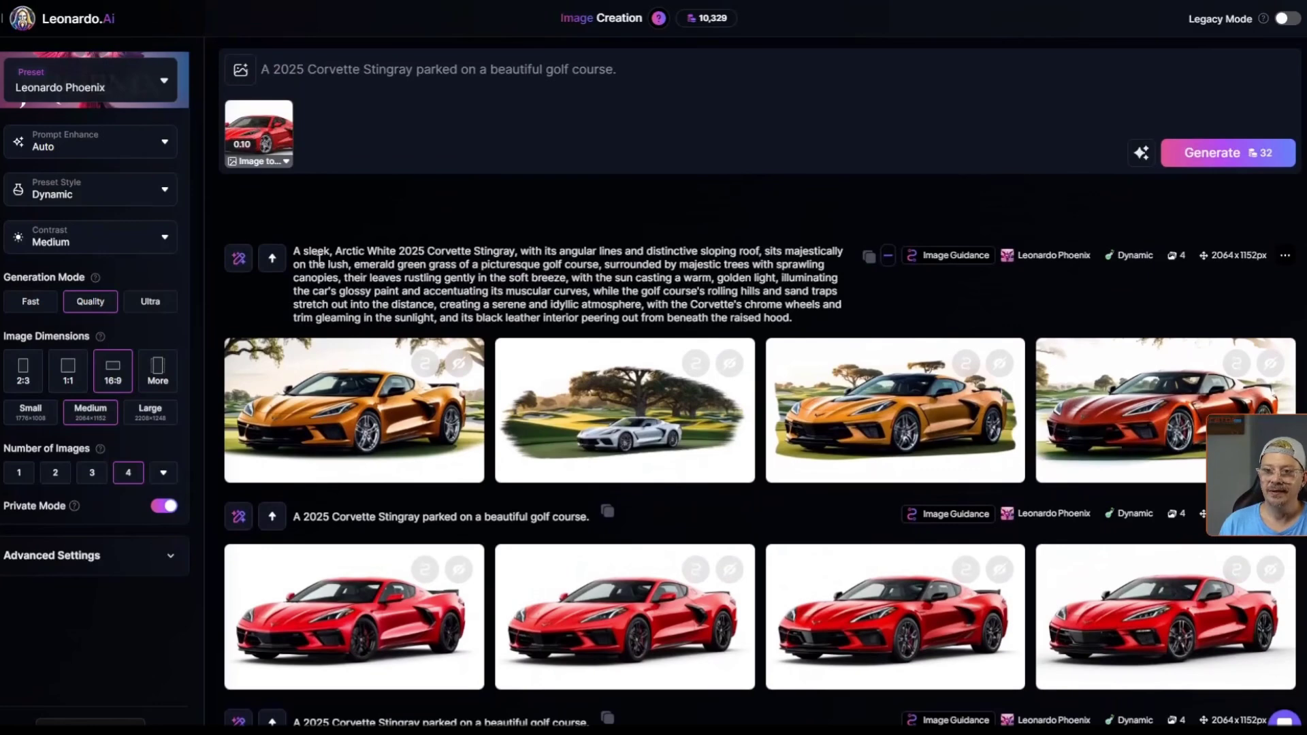
drag(304, 253, 795, 319)
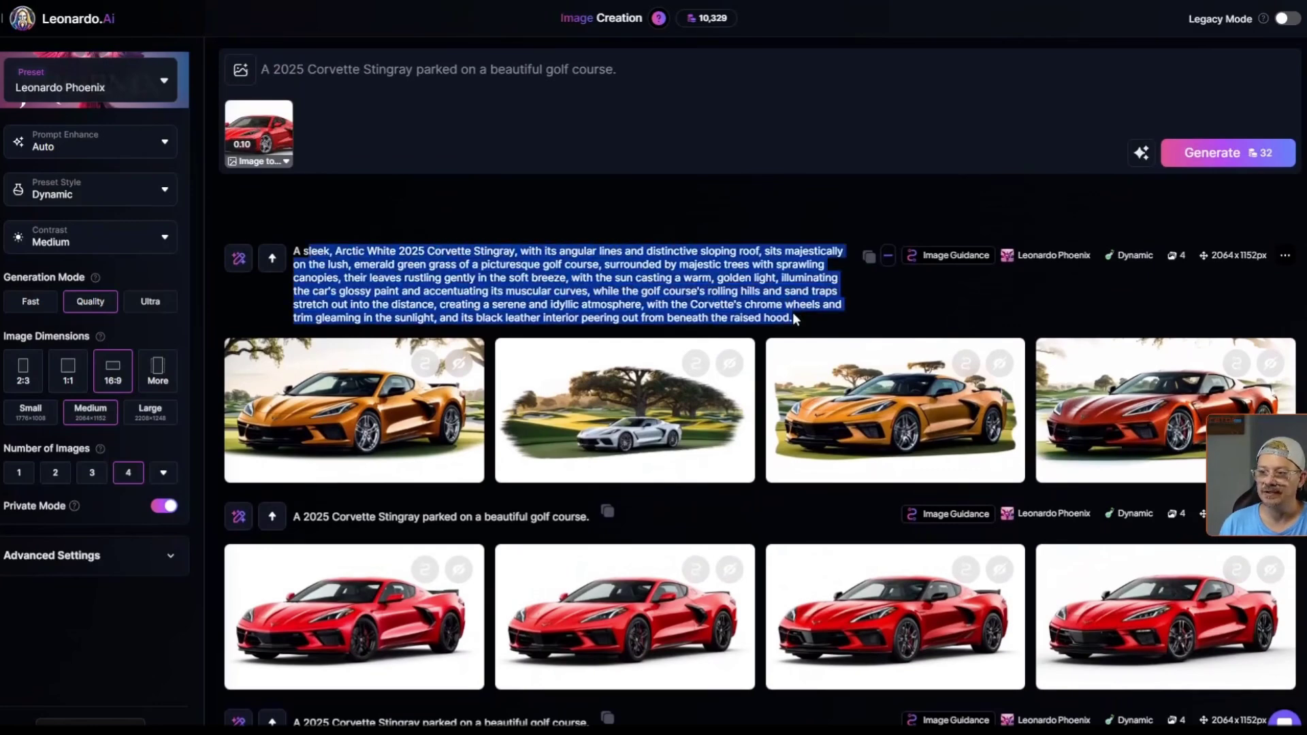
click(796, 319)
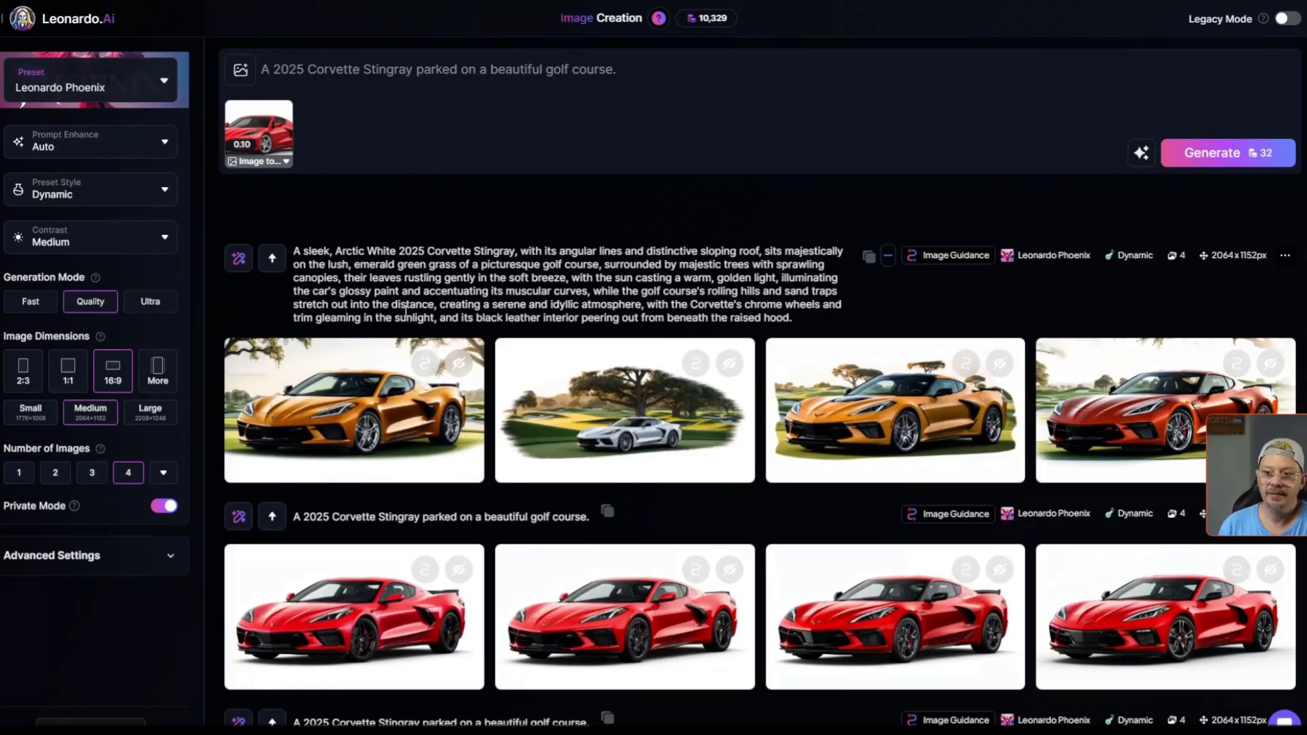
Step: View the newest golf course Corvette images at full size and compare them with the earlier red Corvette generations
click(375, 397)
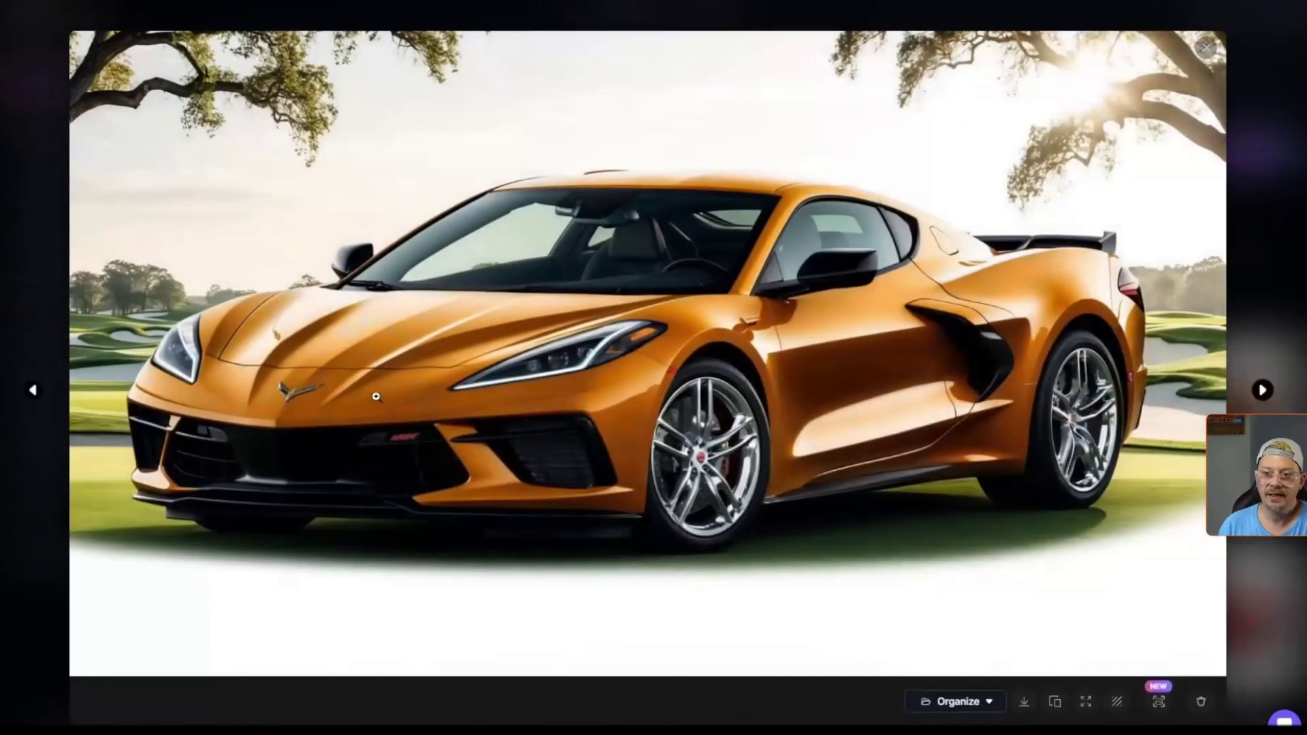
click(1263, 390)
click(33, 391)
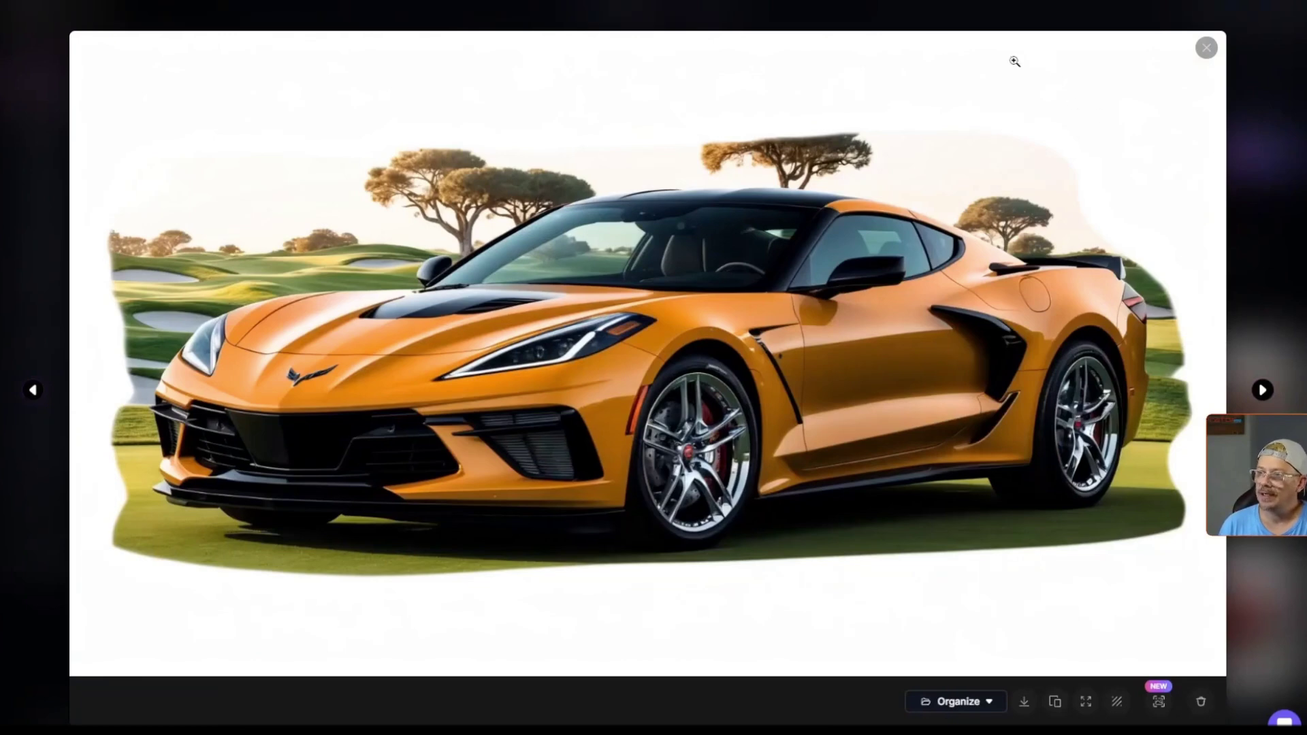
click(32, 391)
click(32, 391)
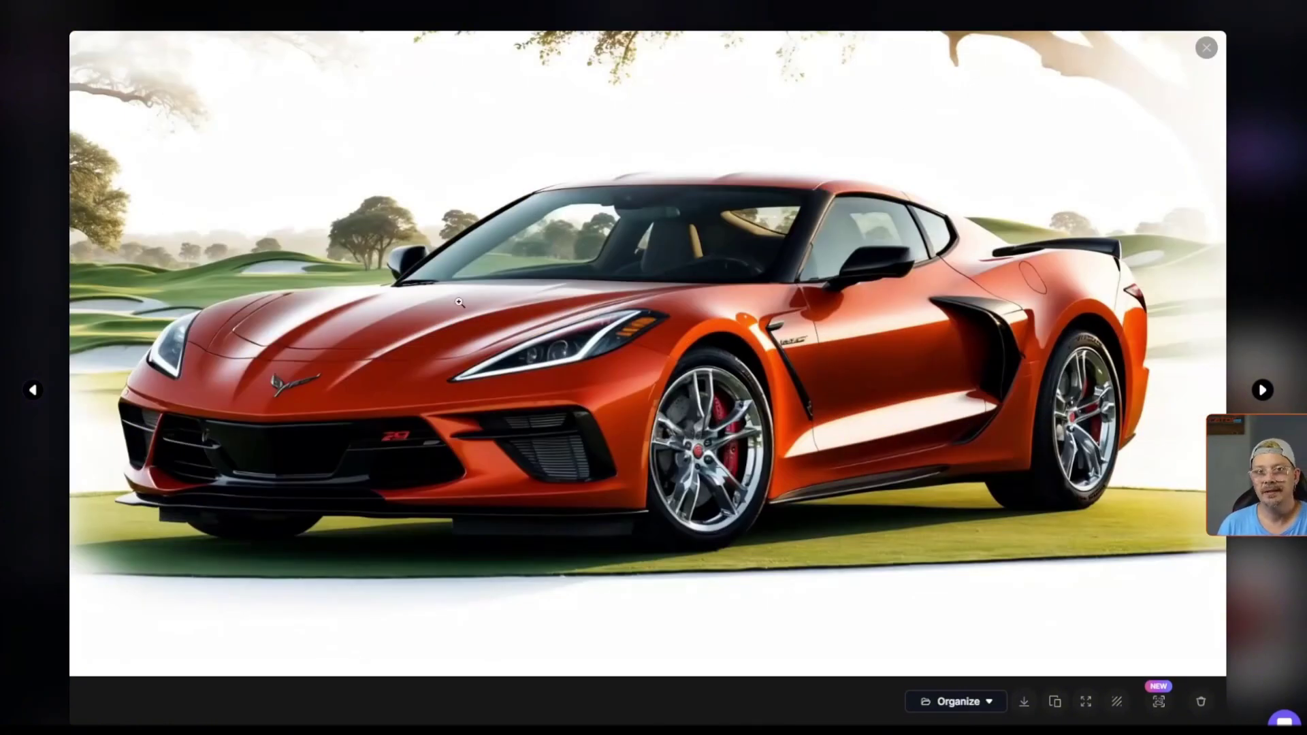
click(32, 391)
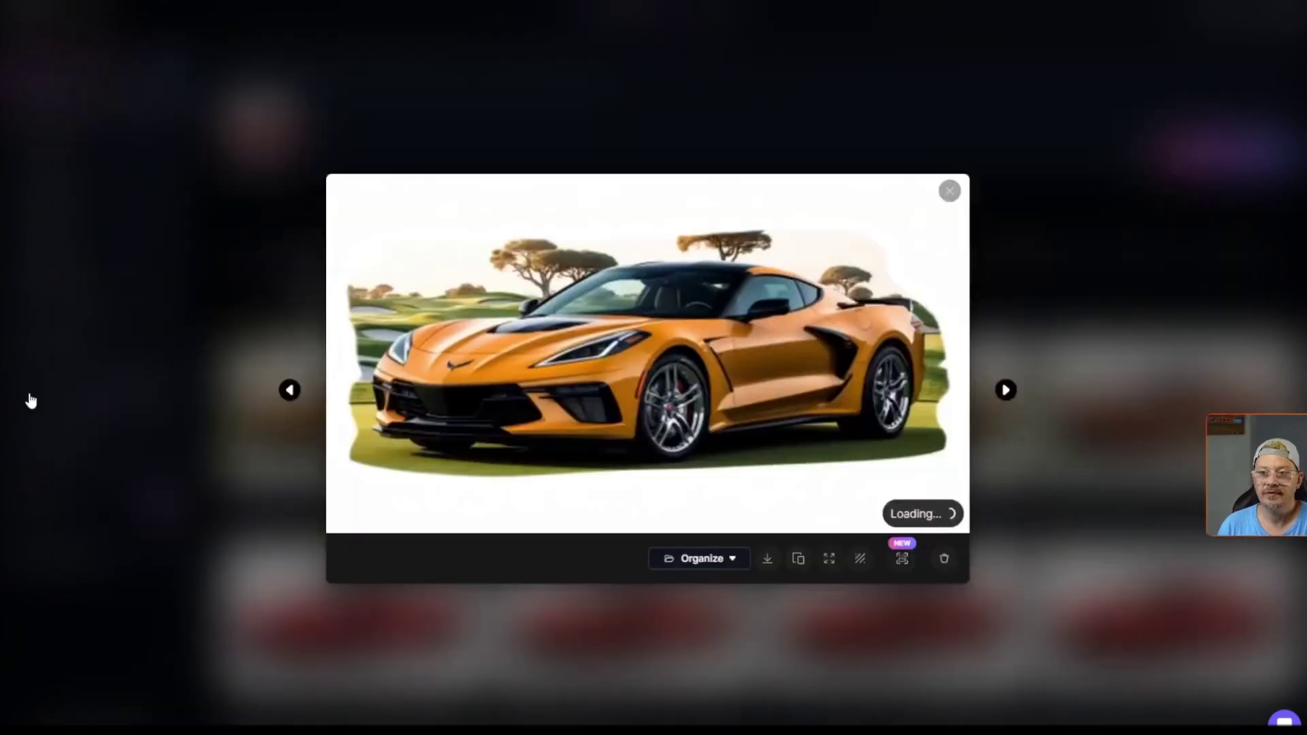
click(1205, 47)
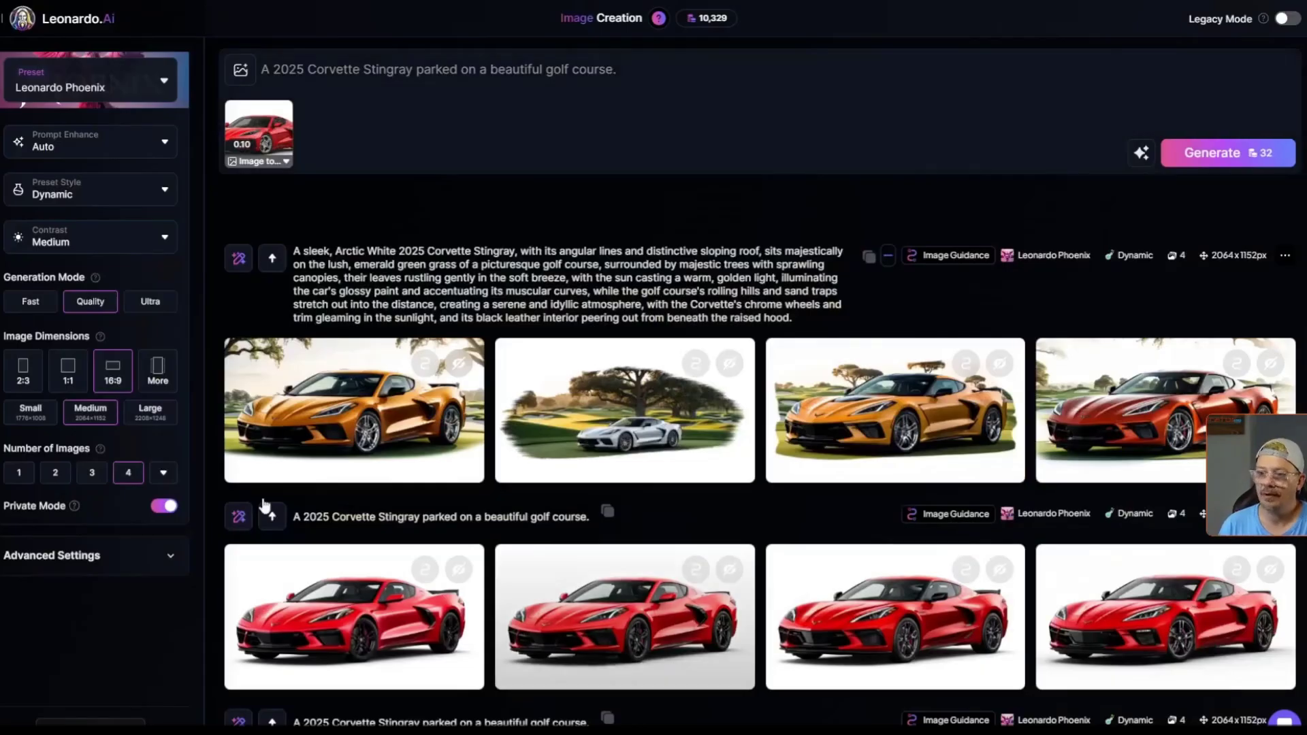
scroll(478, 383, down, 2)
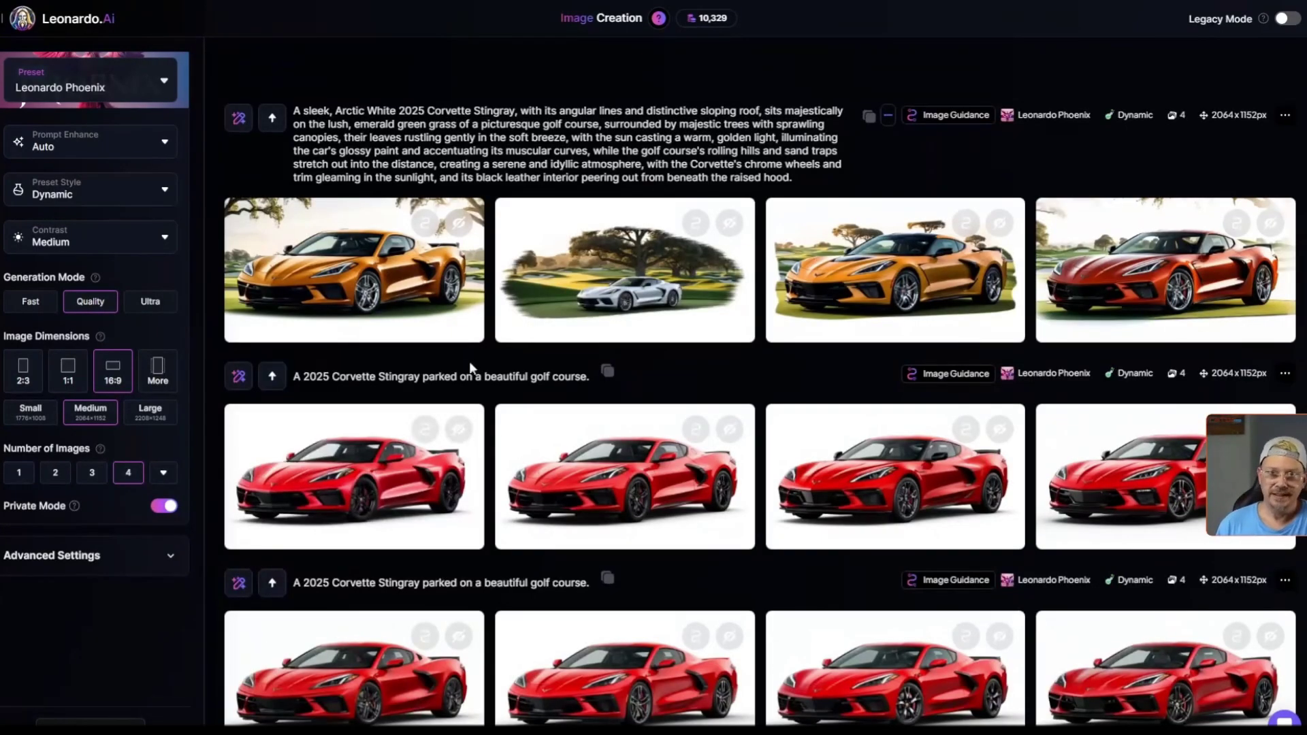
mouse_move(351, 457)
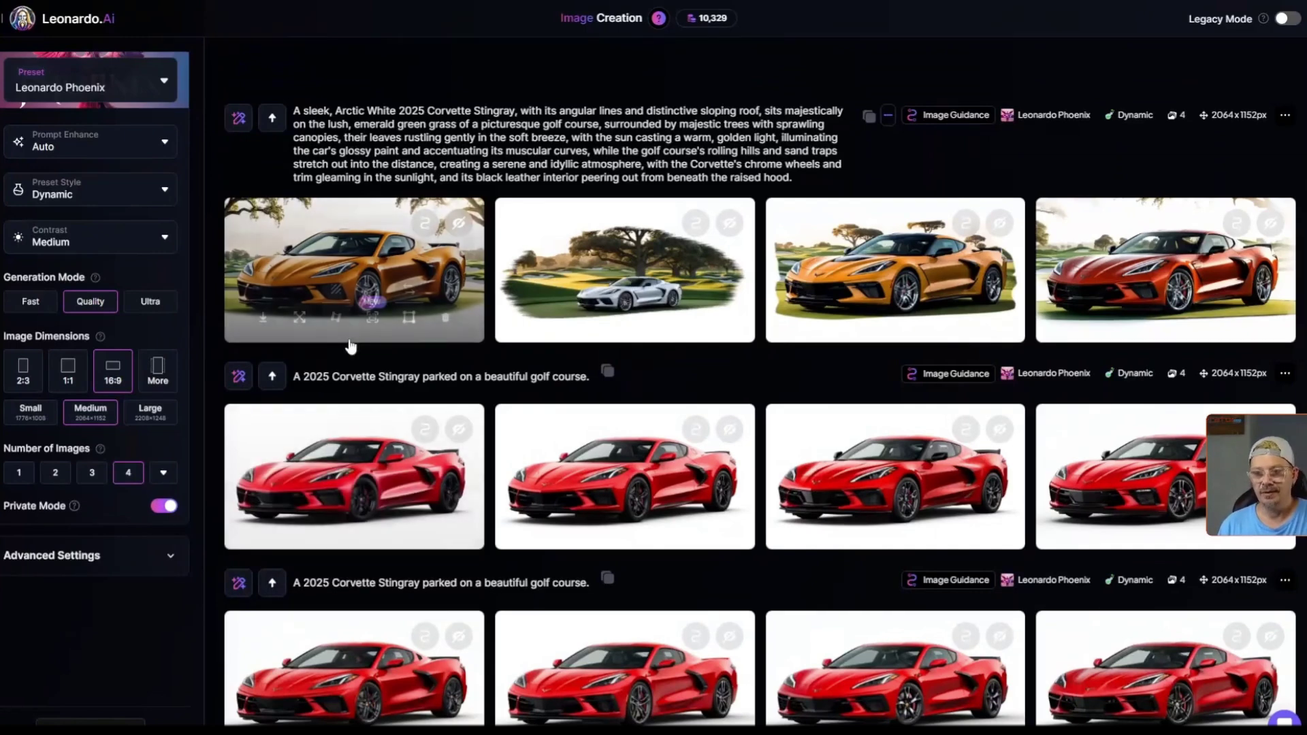
mouse_move(523, 433)
mouse_move(286, 465)
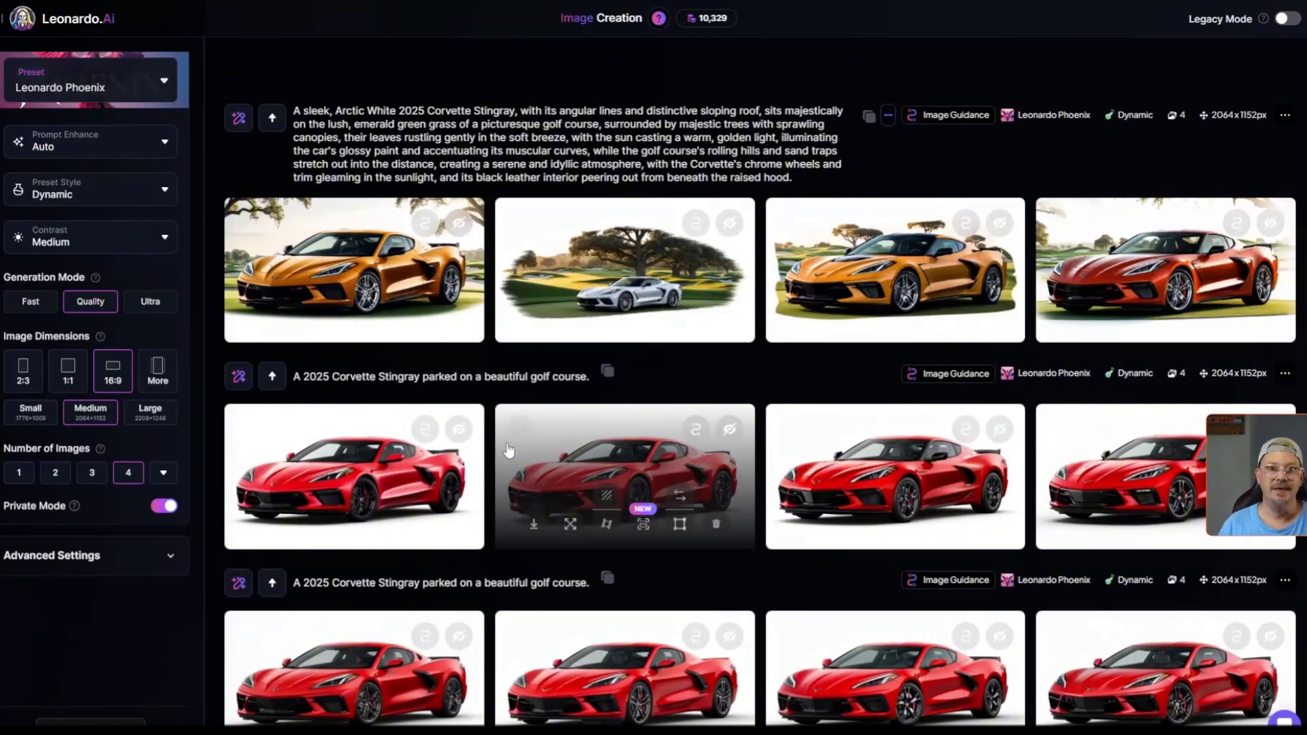
Step: Use the uploaded picture of two people on a living-room couch as Image to Image guidance and generate "After school, in the living room, 1980s"
scroll(736, 586, up, 2)
click(240, 71)
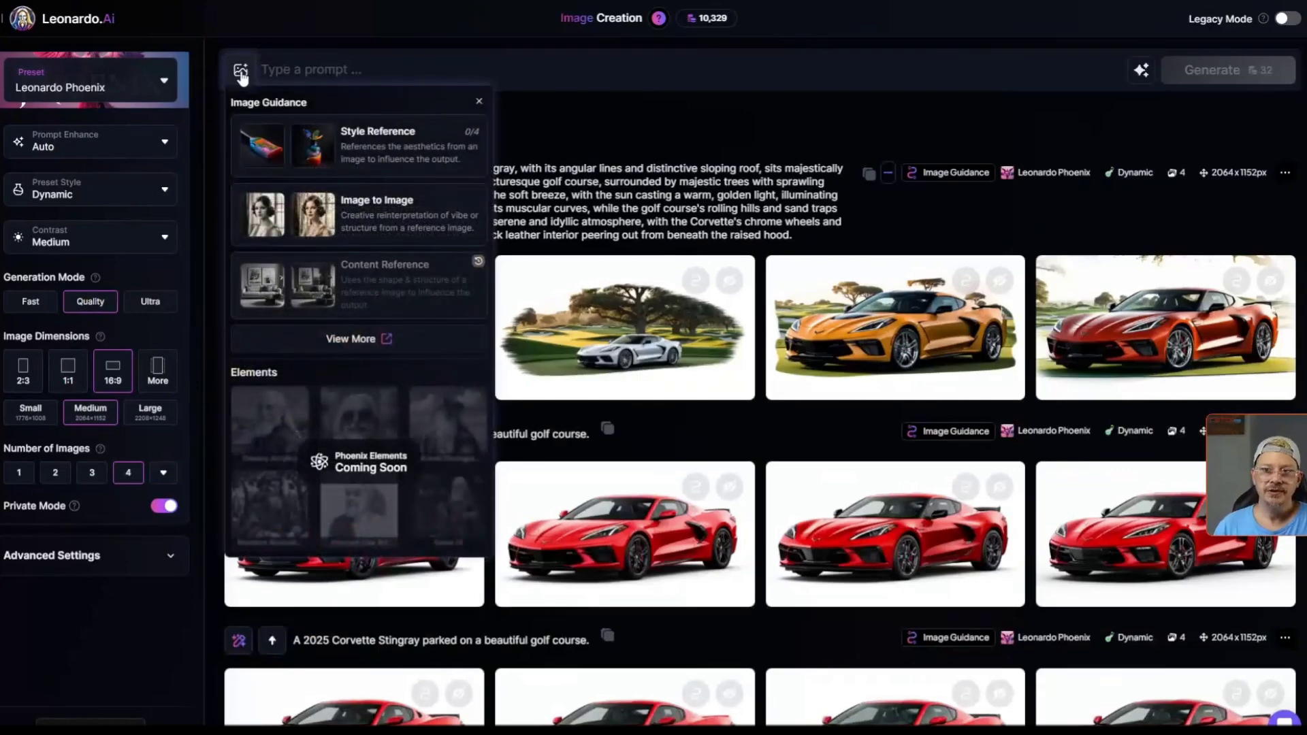
click(342, 208)
click(402, 456)
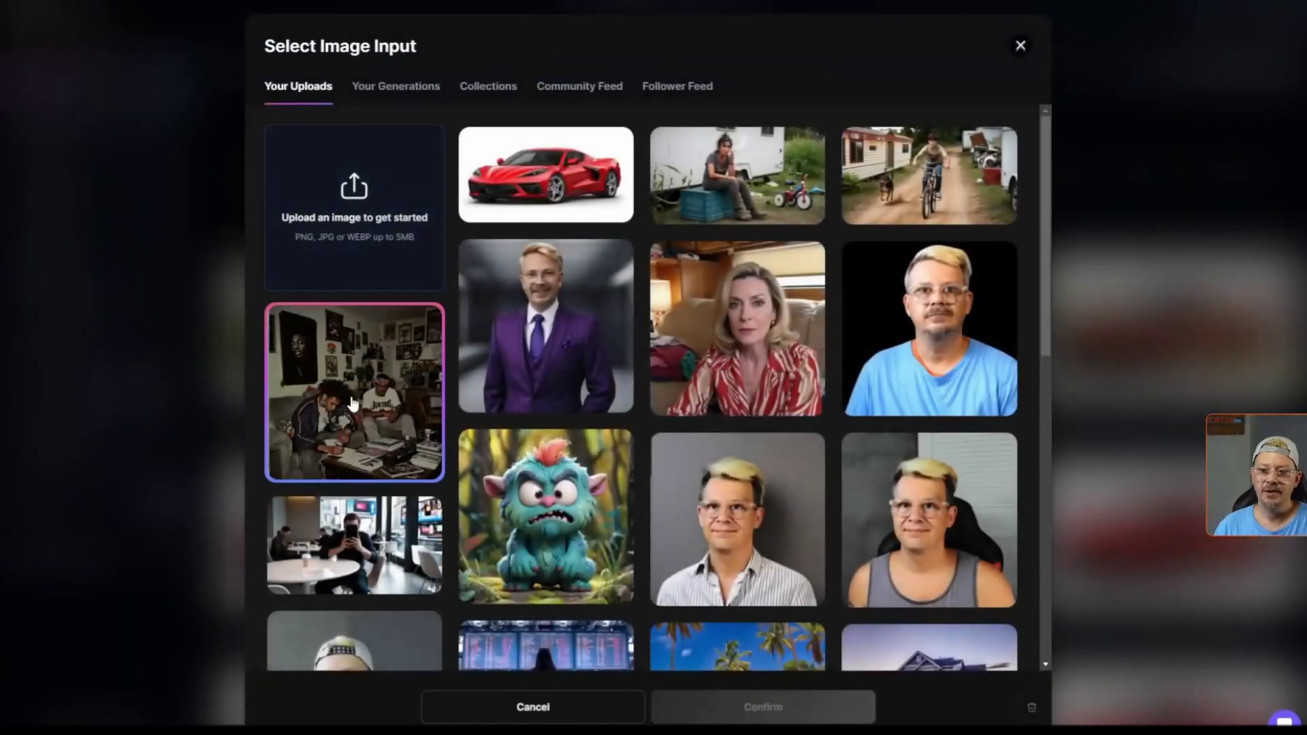
click(773, 708)
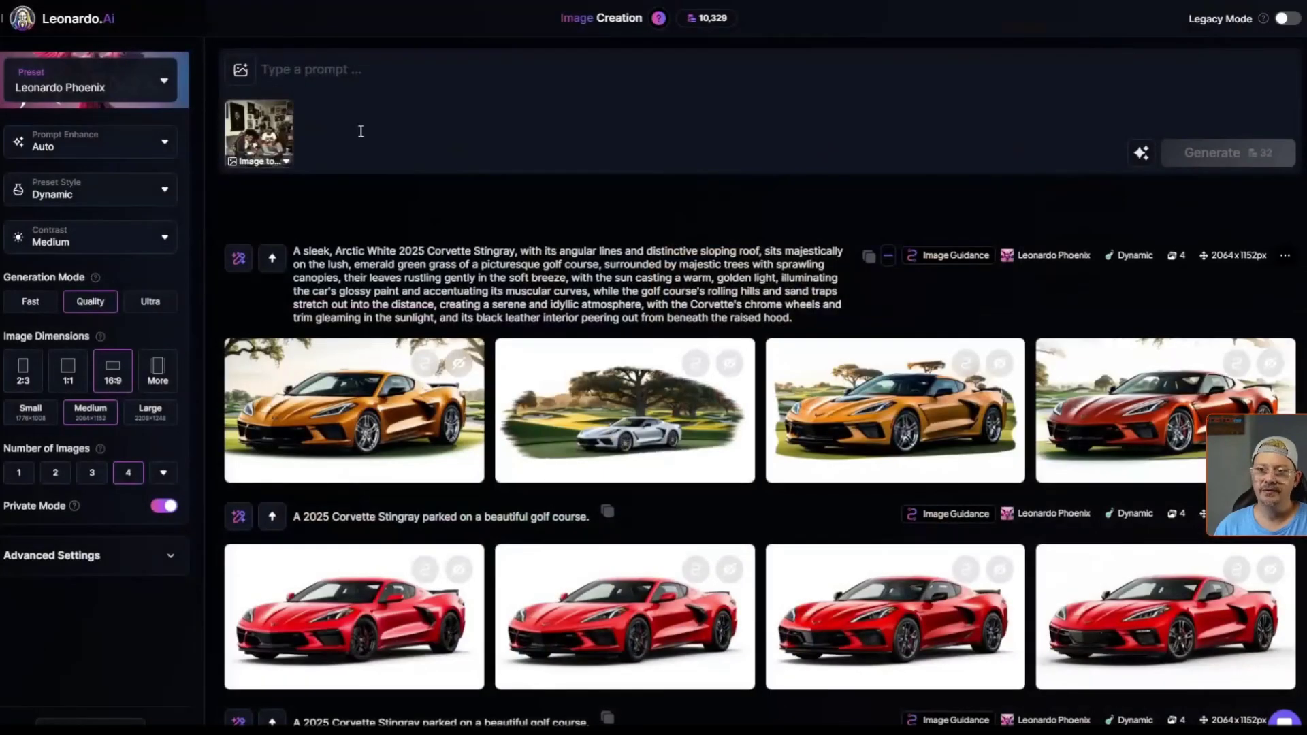
key(ctrl+v)
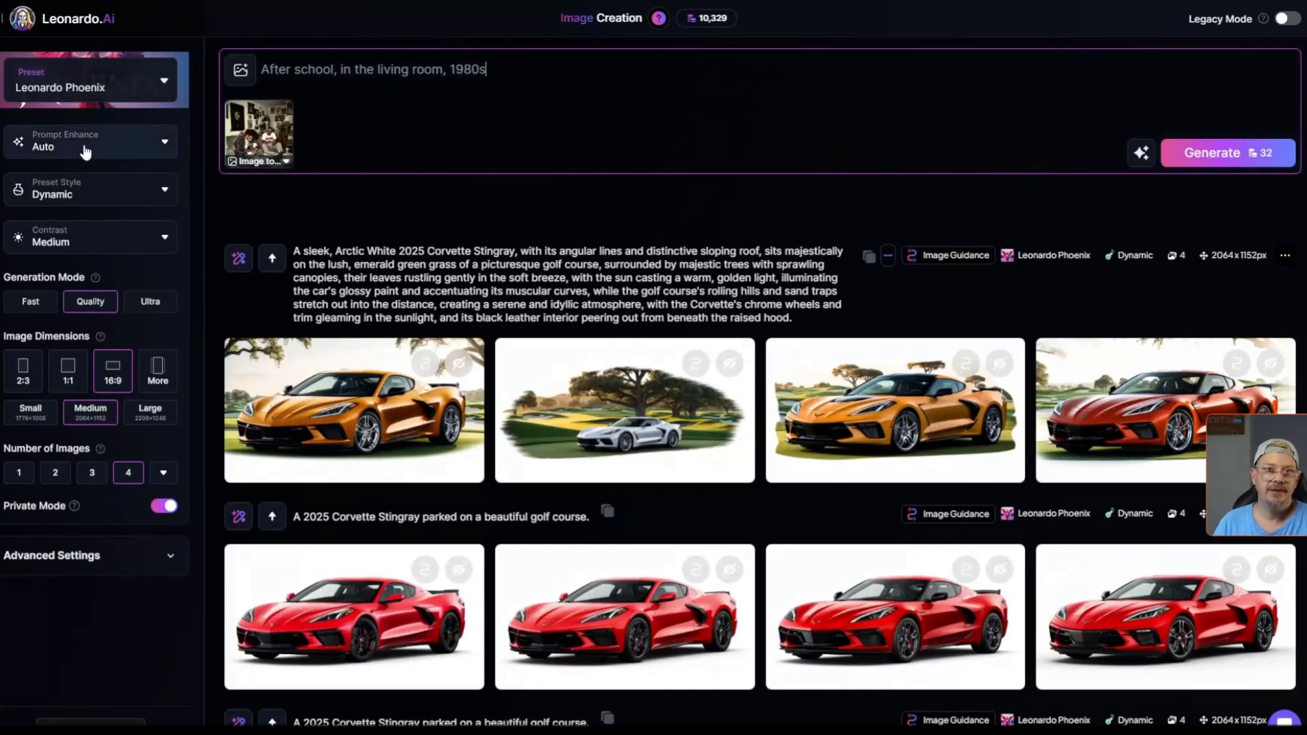
click(1212, 153)
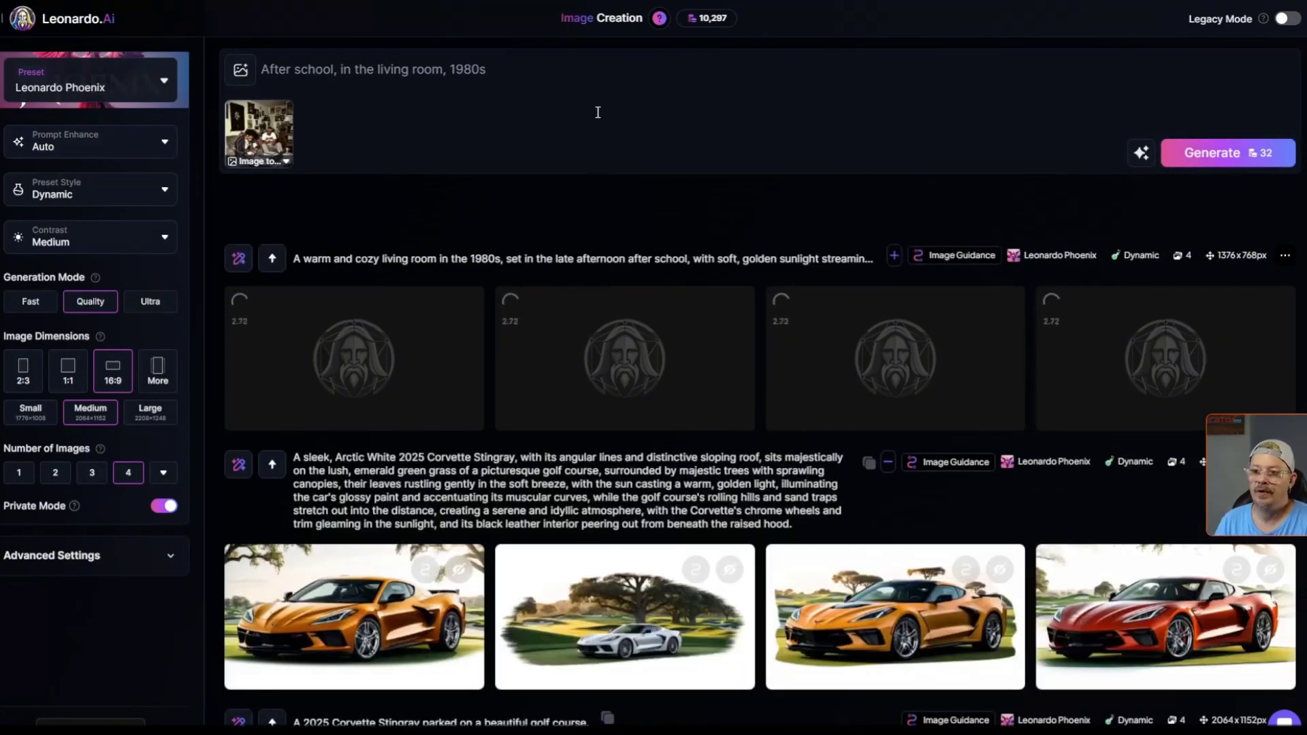
Step: Match the image dimensions to the living-room reference picture's aspect ratio and generate the 1980s living room images again
click(285, 162)
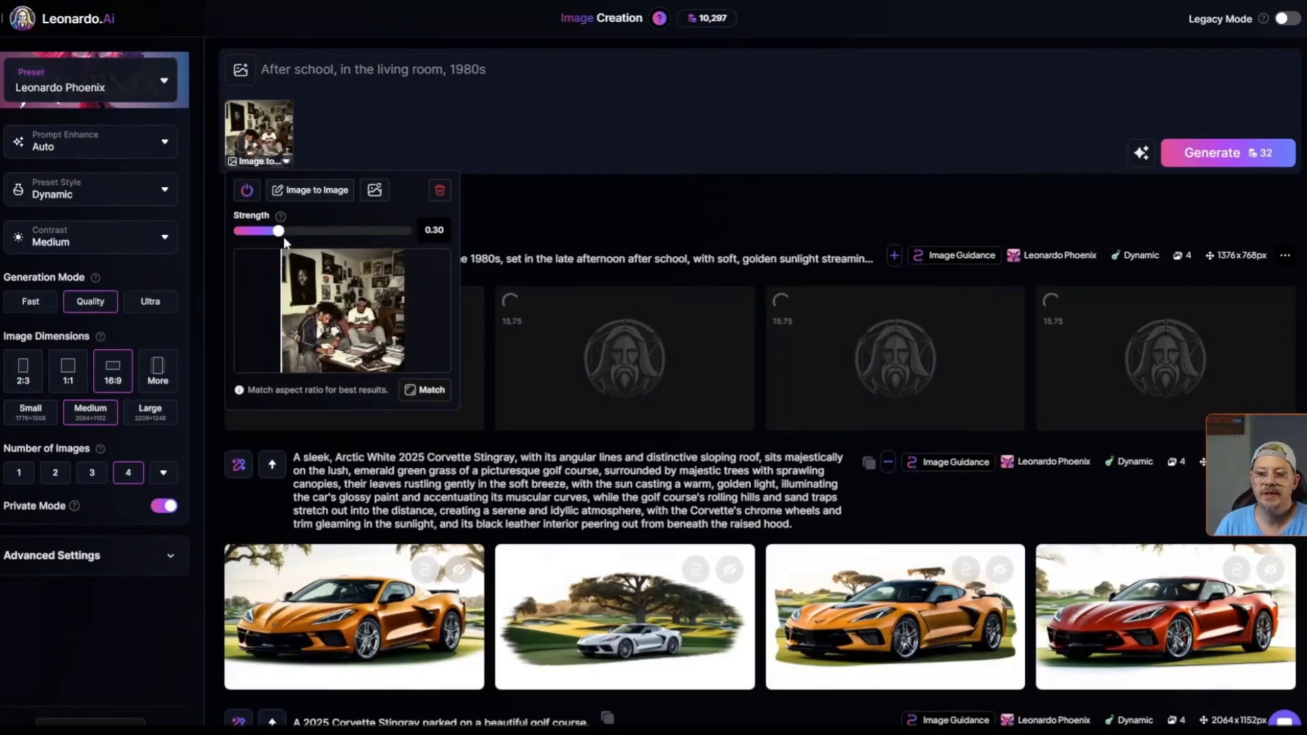
click(423, 392)
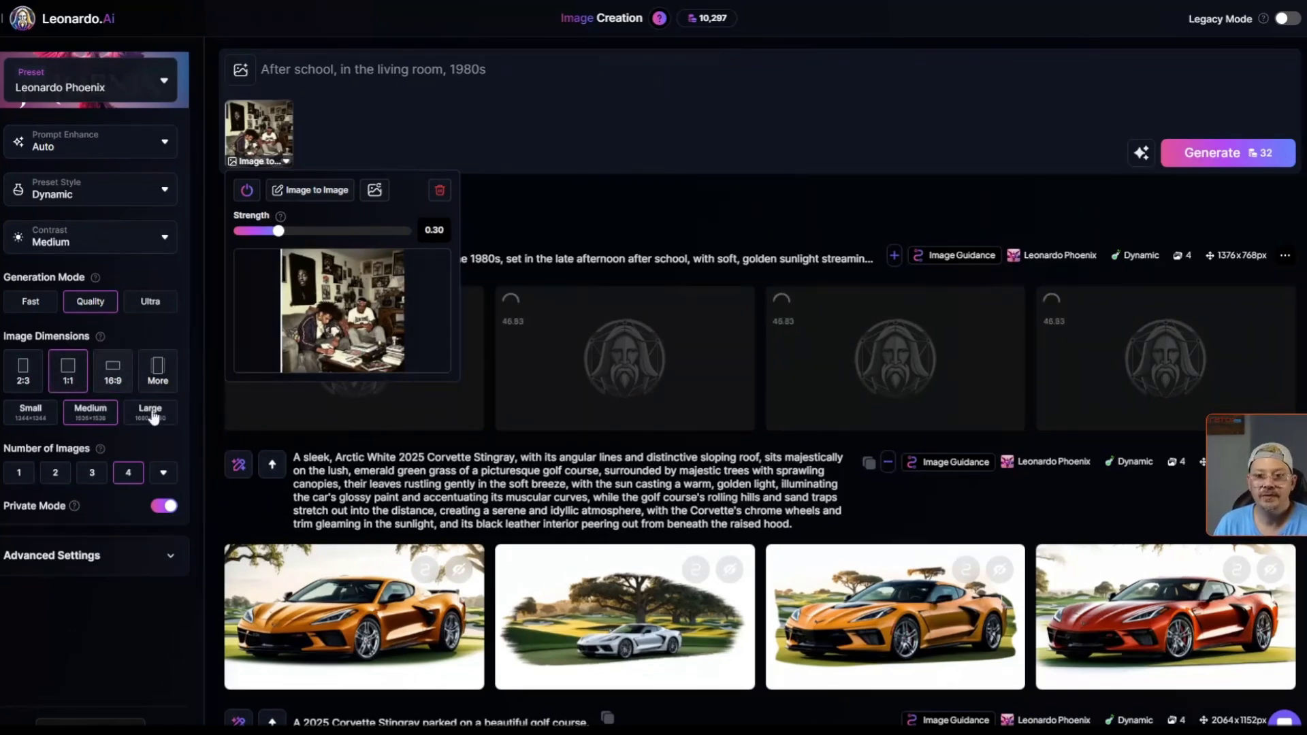
click(1124, 116)
click(1229, 151)
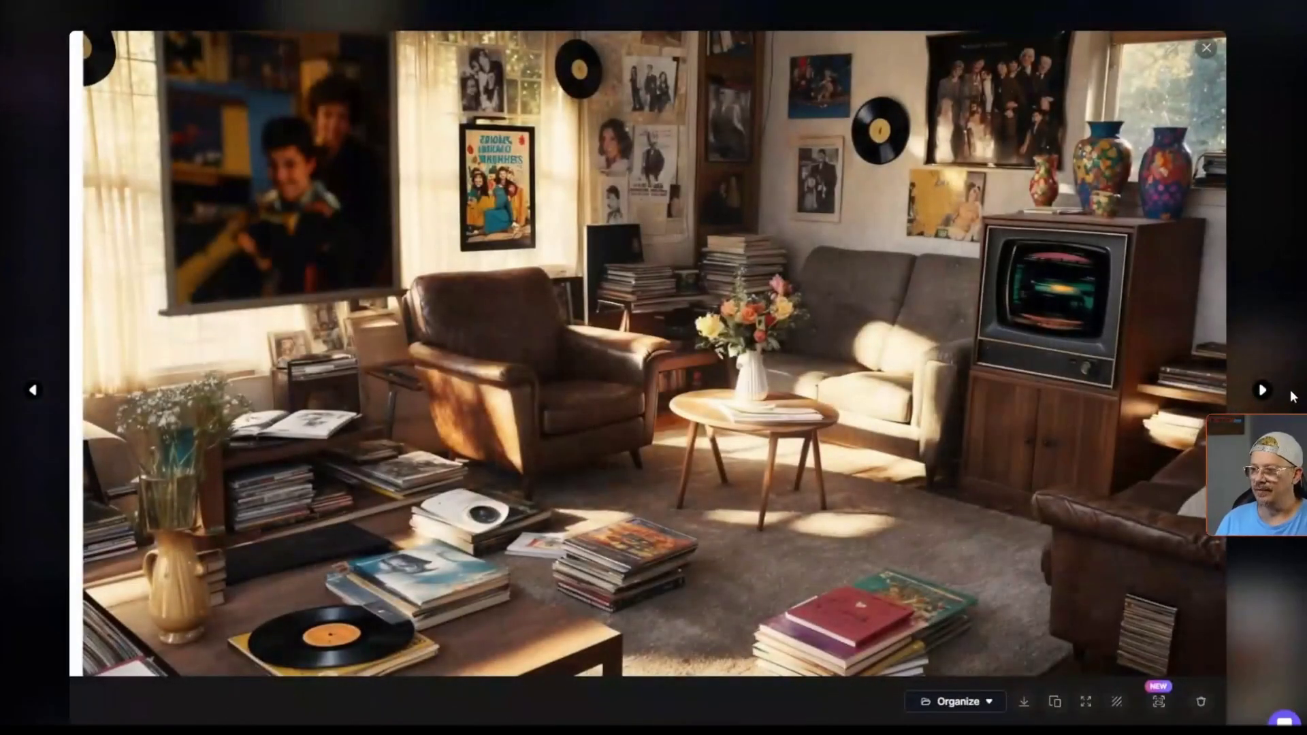
Step: Compare the original picture output.webp with the widescreen 1980s living room images, viewing the results at full size
click(1263, 390)
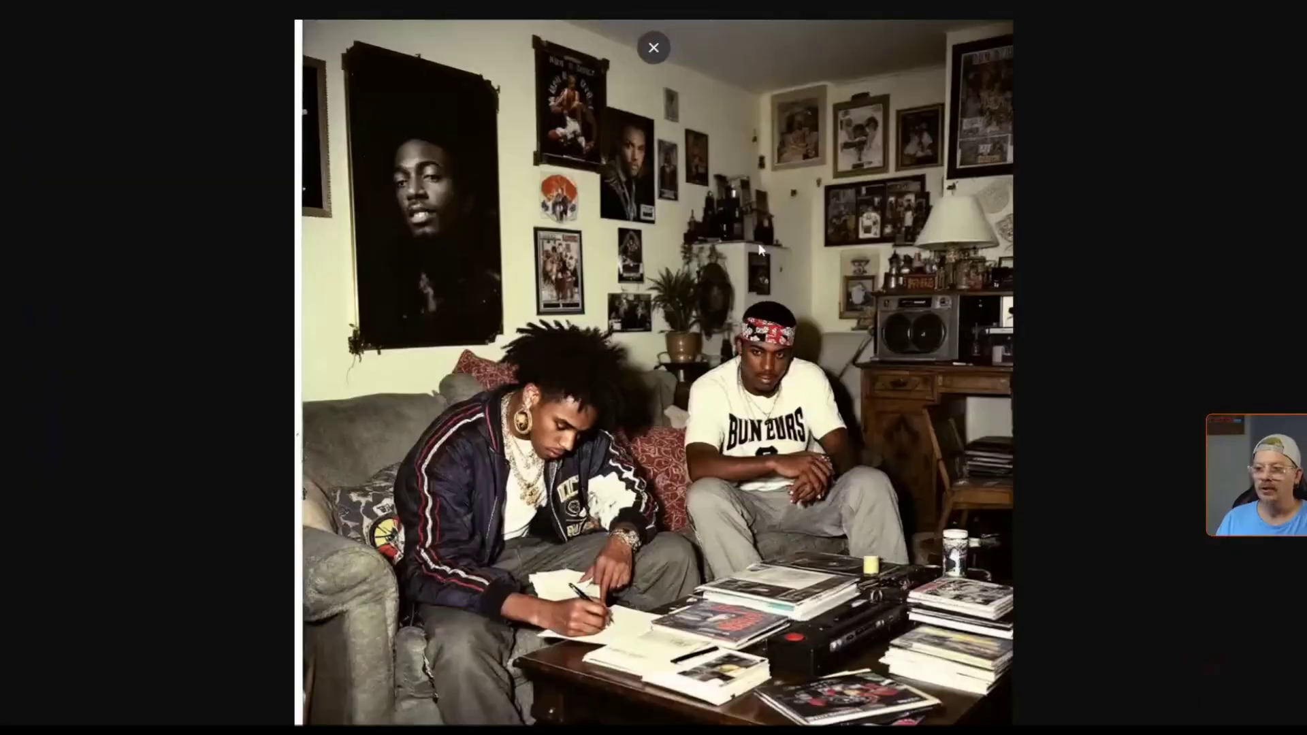
click(652, 47)
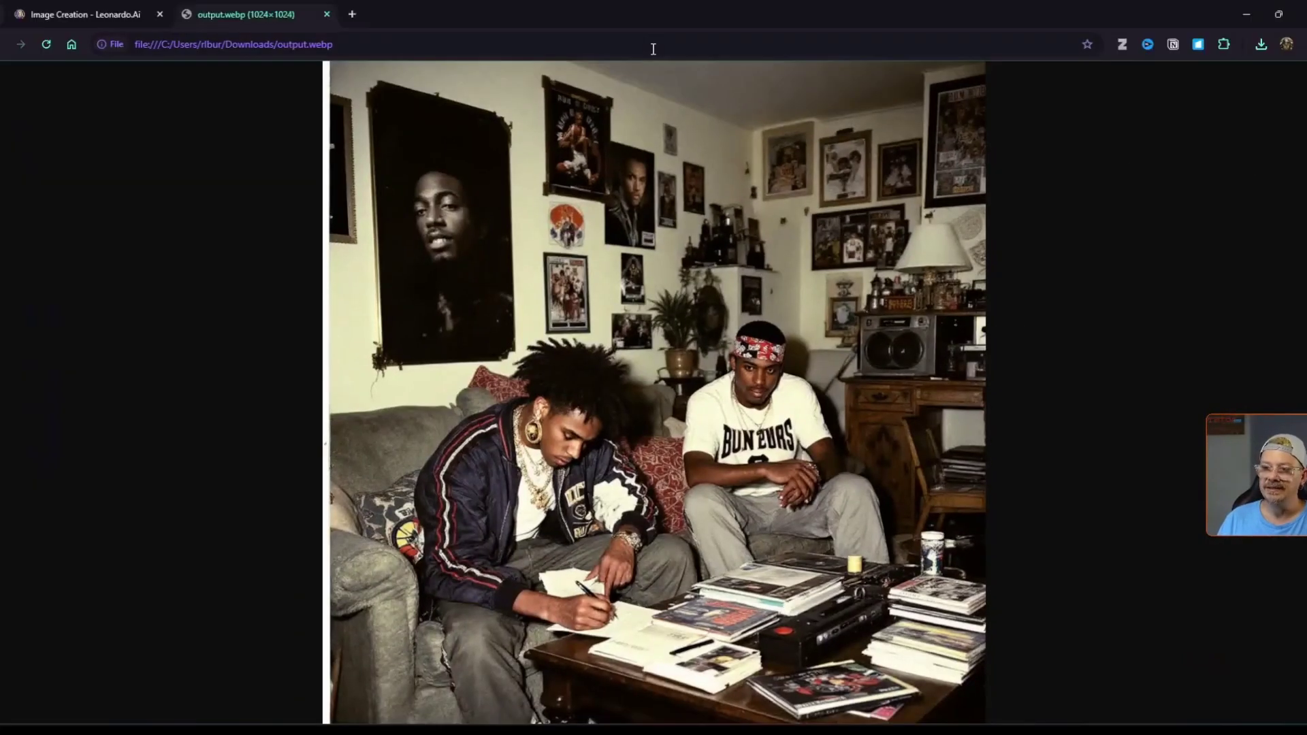
click(327, 14)
click(1178, 405)
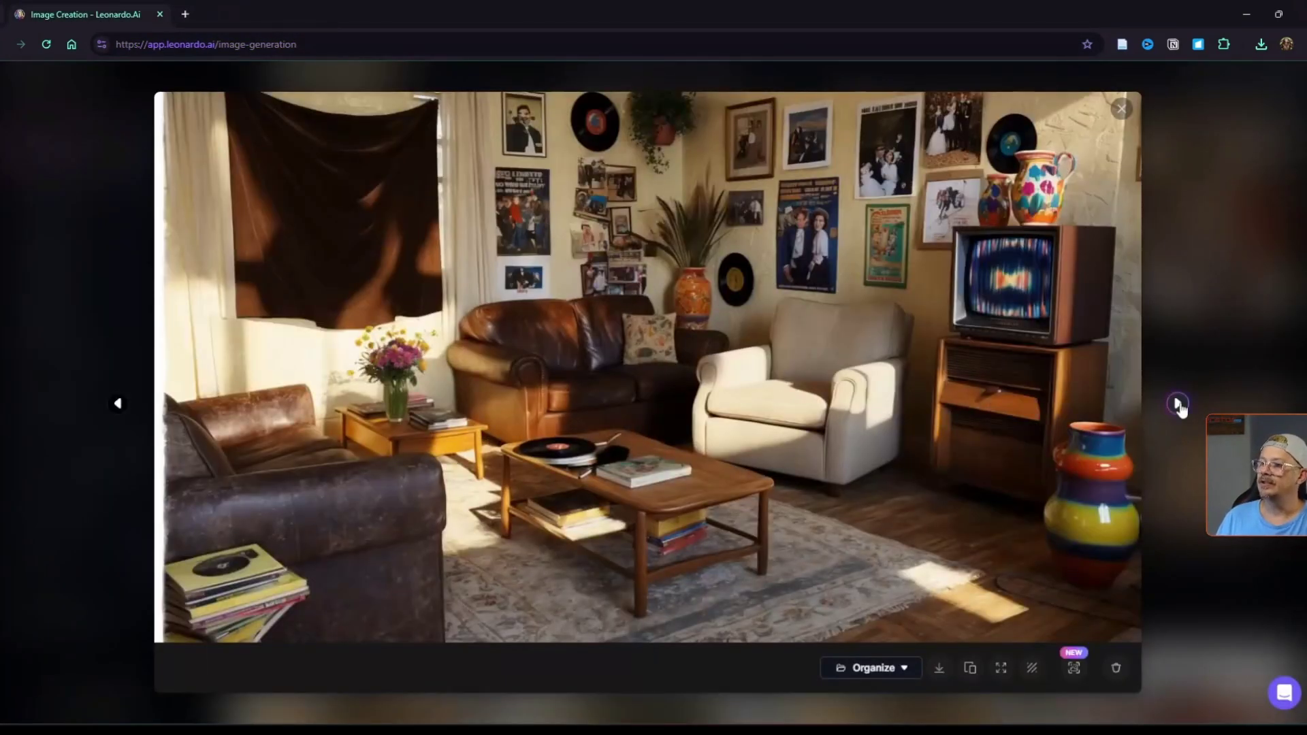
click(1178, 403)
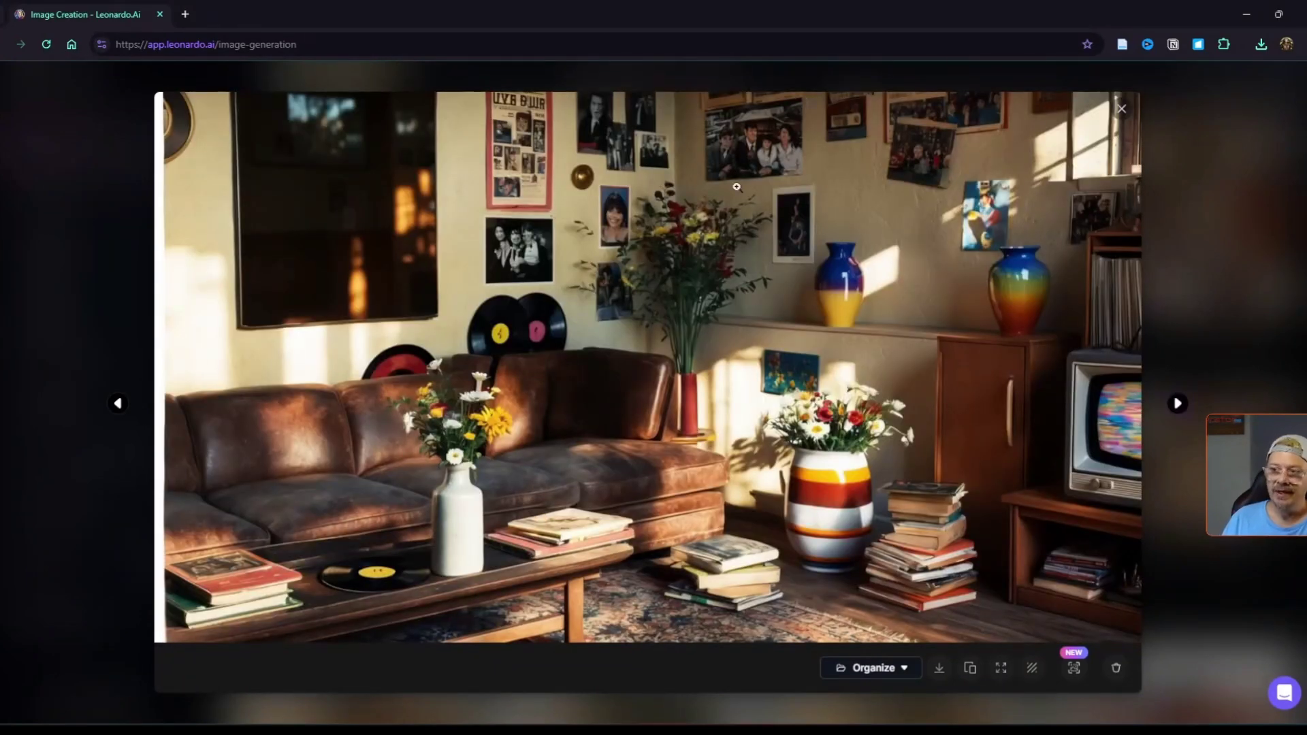
click(1178, 404)
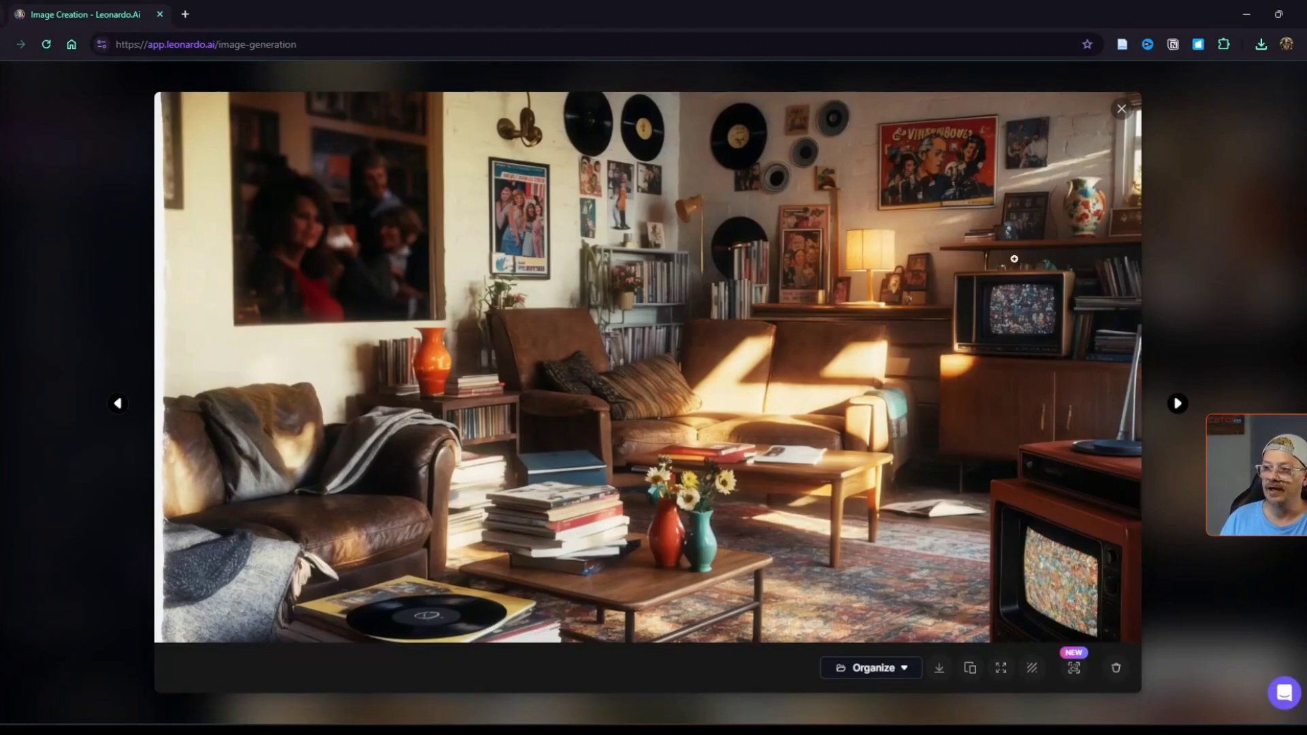
key(Escape)
Step: View the four square 1980s living room images generated with the matched aspect ratio at full size
click(369, 457)
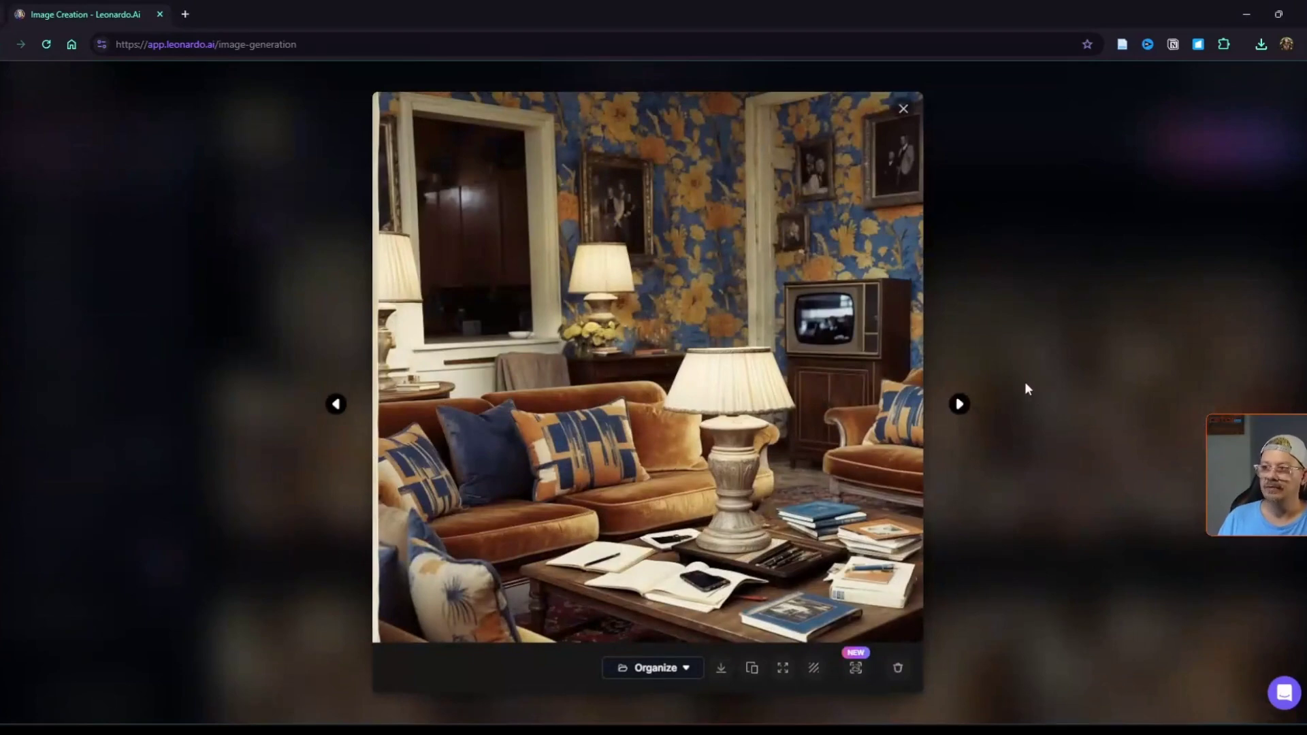
click(960, 407)
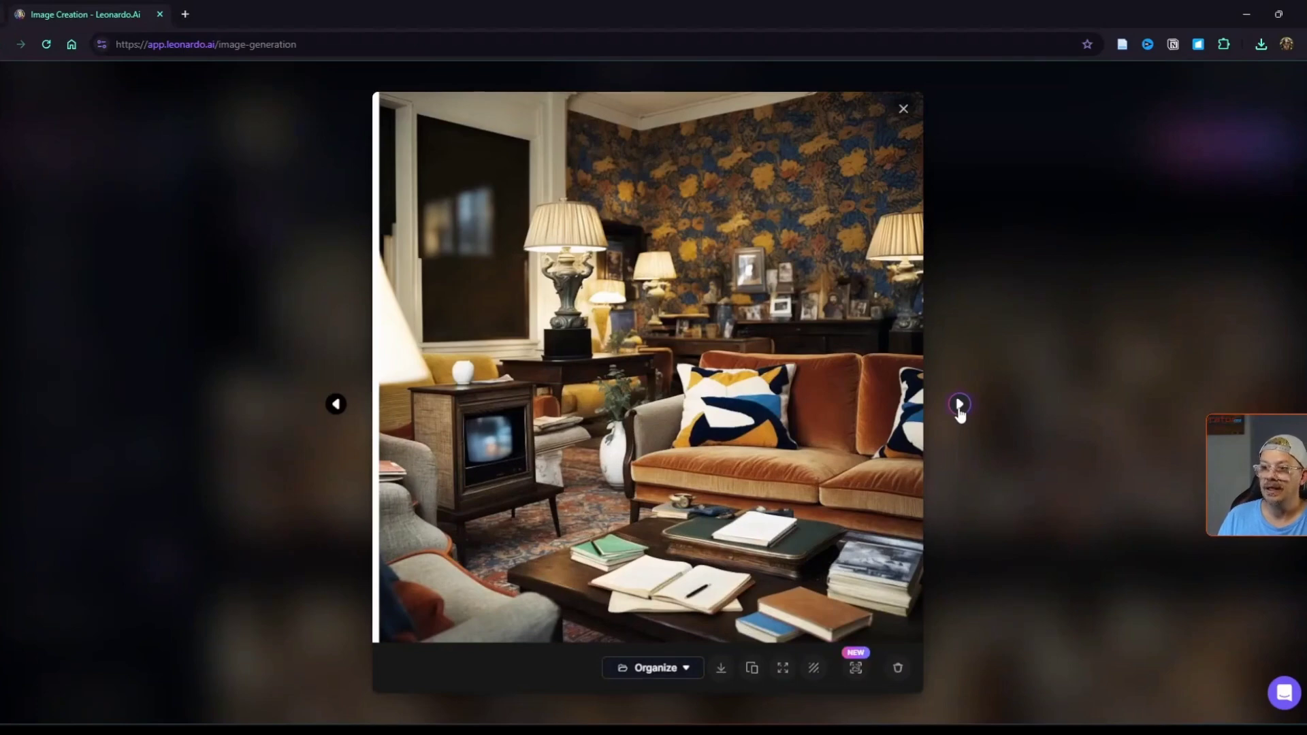
click(960, 406)
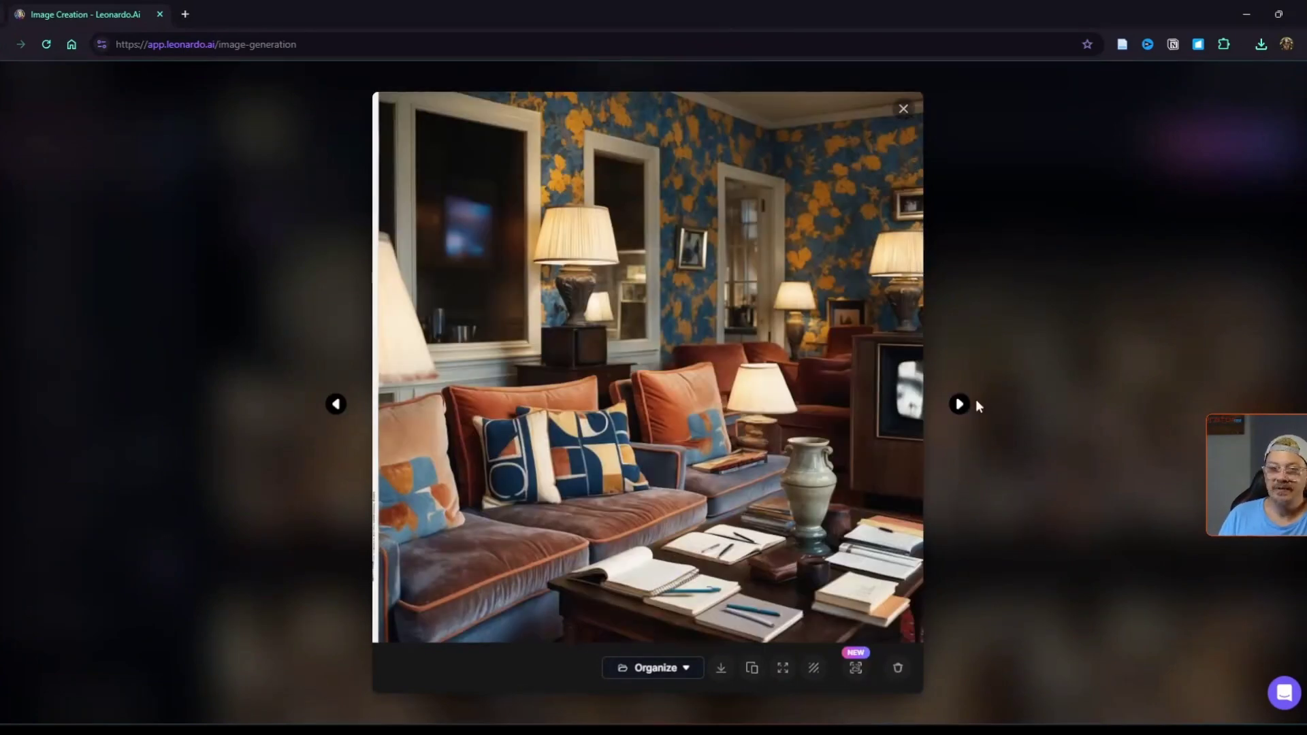
click(960, 406)
click(959, 406)
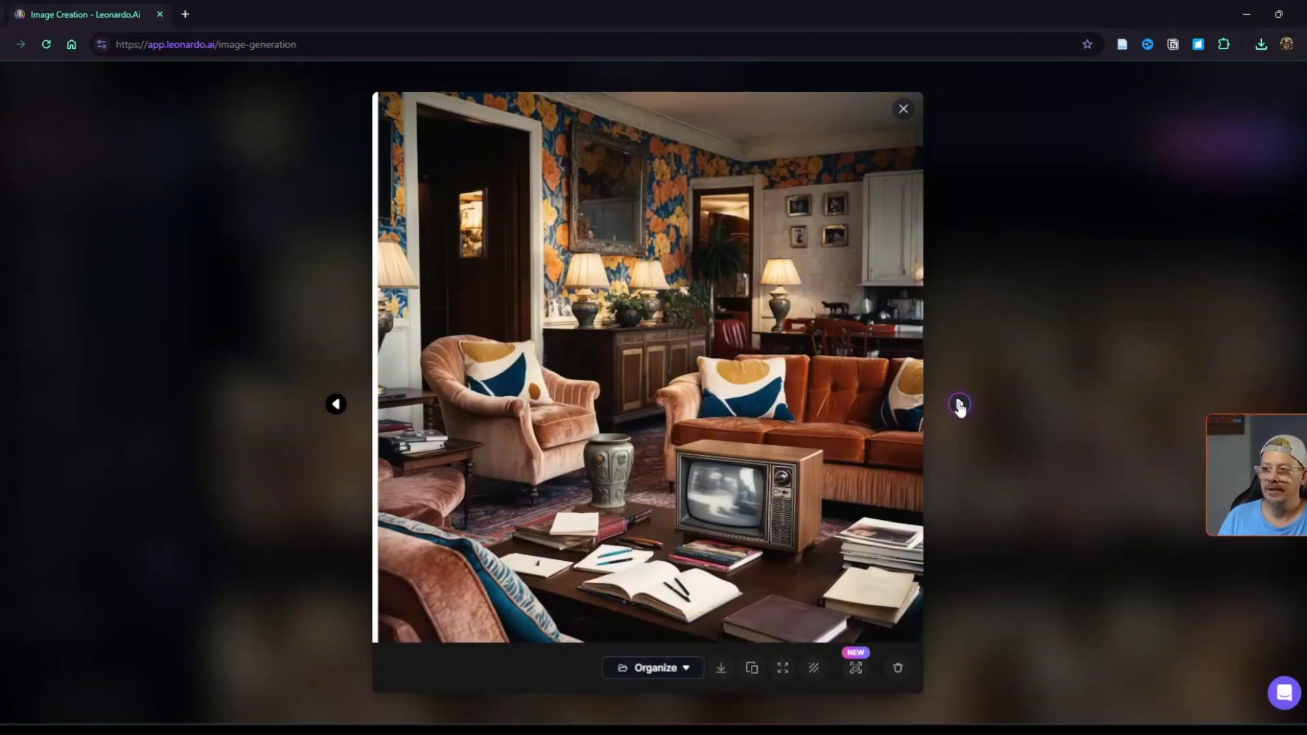
key(Escape)
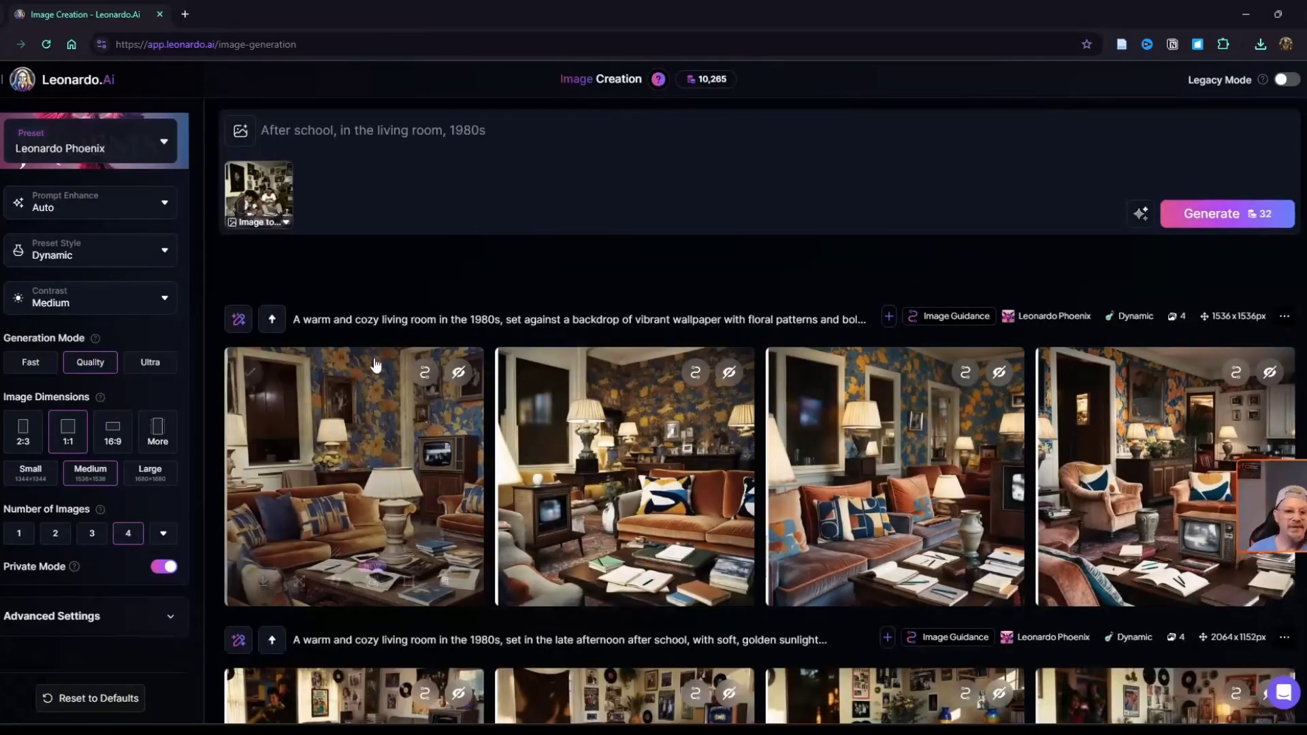
Step: Raise the Image to Image strength to about the middle of its range and generate the 1980s living room images with it
click(286, 225)
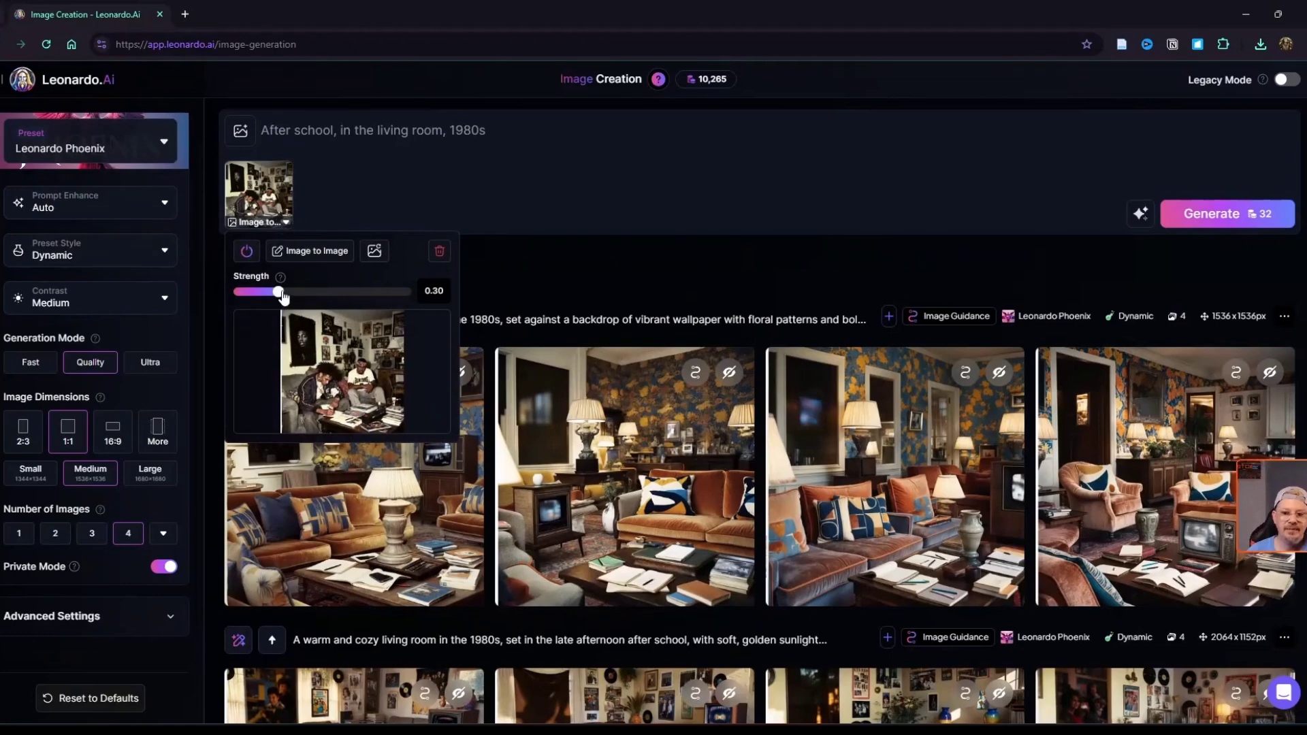
drag(282, 292, 322, 293)
click(1255, 212)
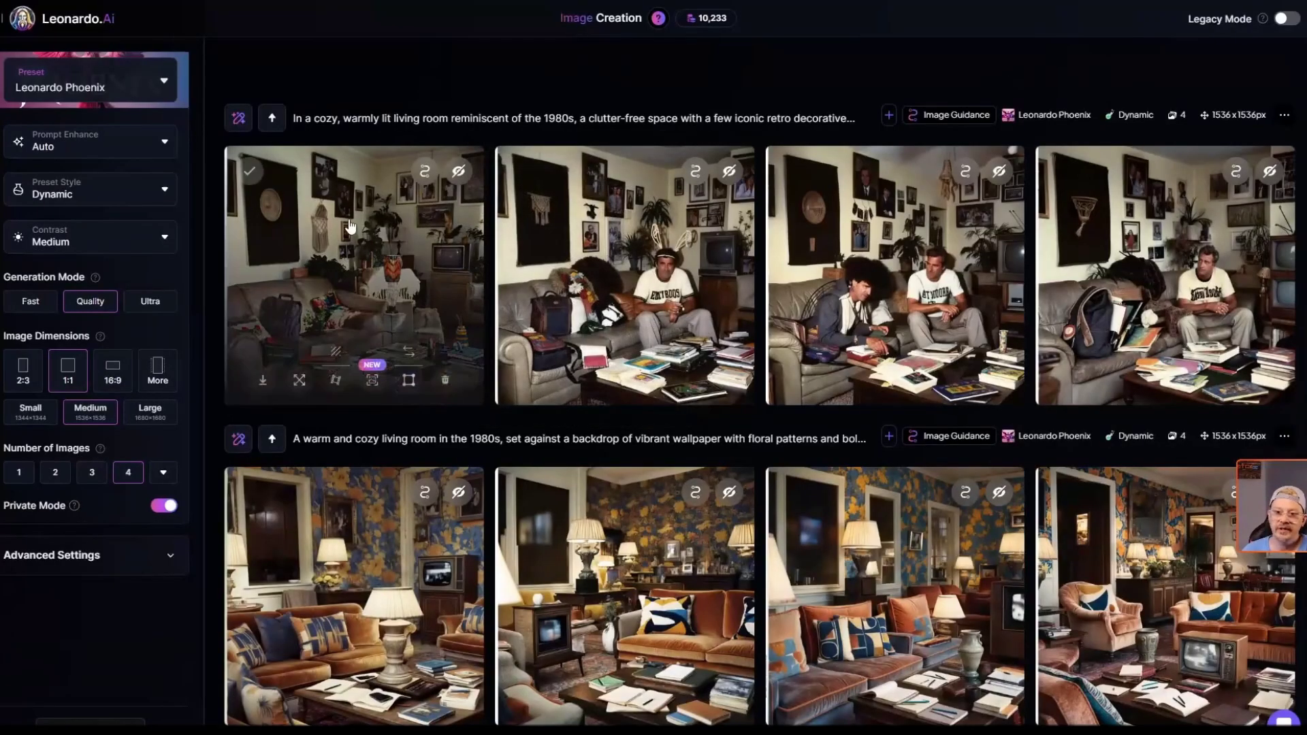
Step: View the four 1980s living room images generated with the 0.50 Image to Image strength at full size, one after another
click(436, 225)
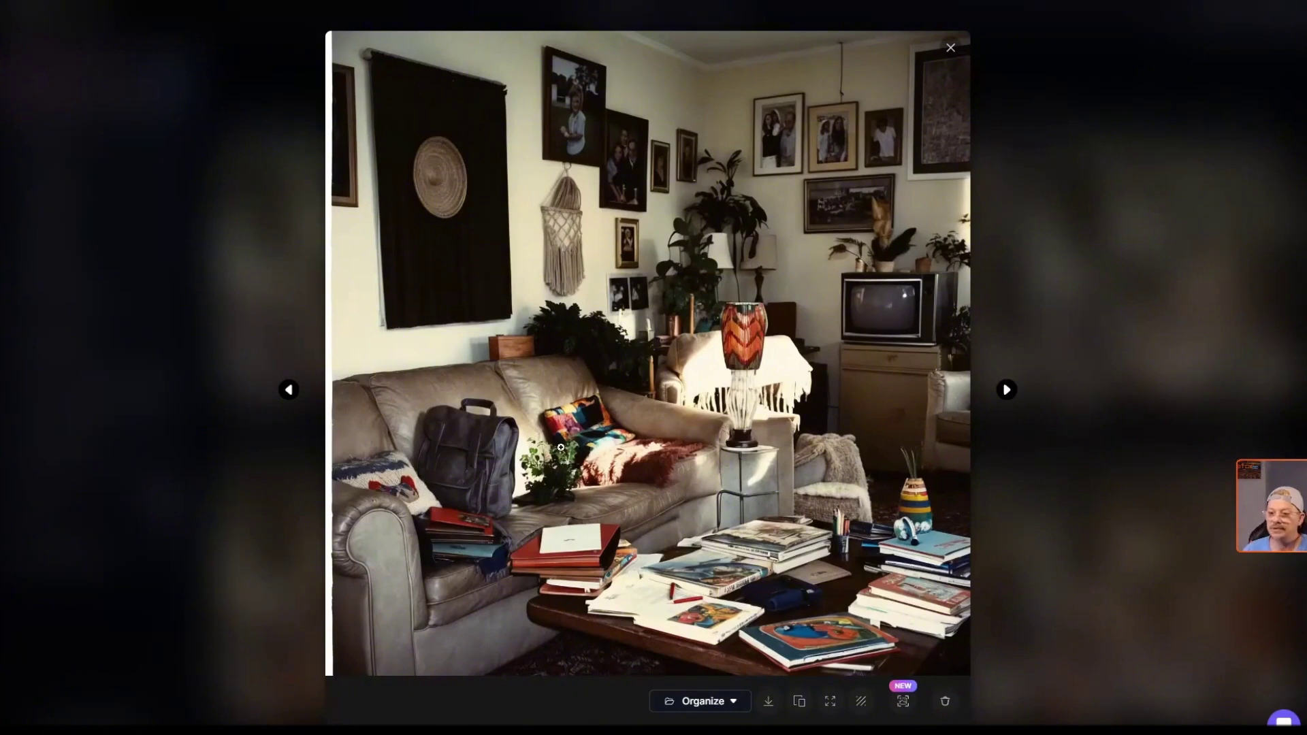
click(1007, 391)
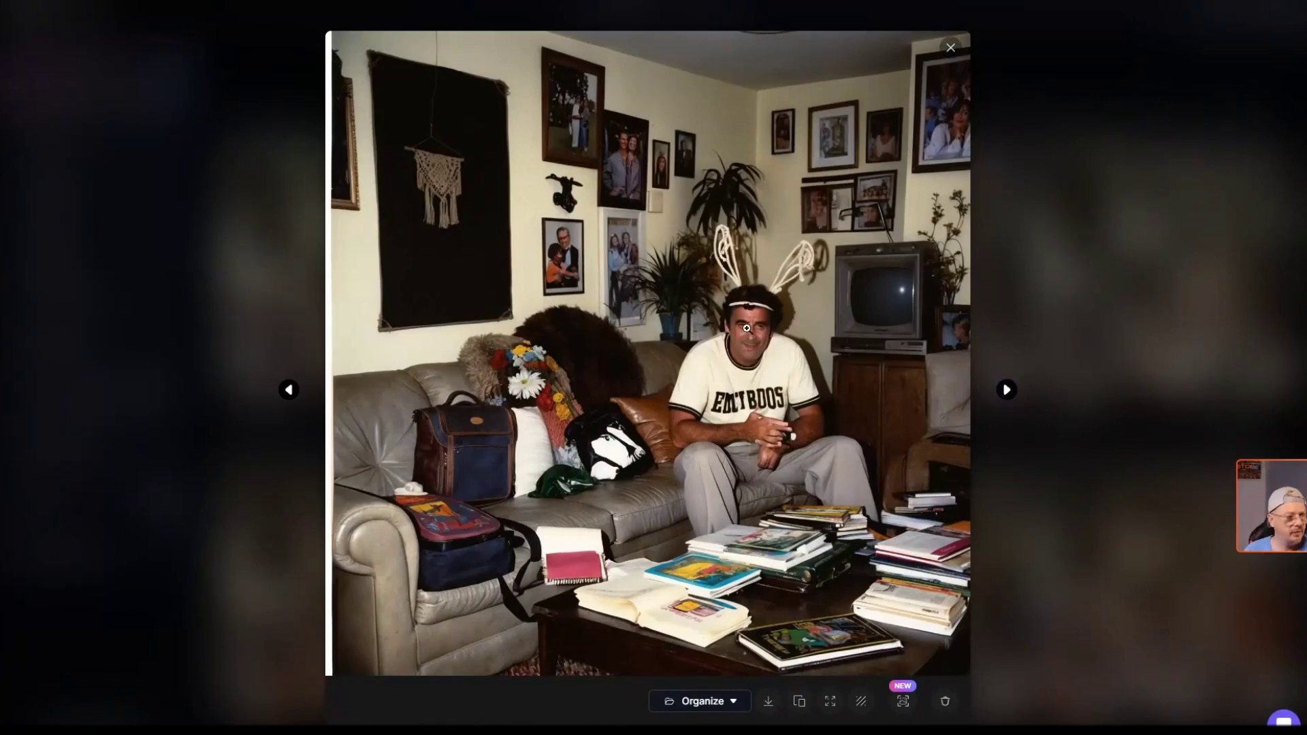
click(1007, 391)
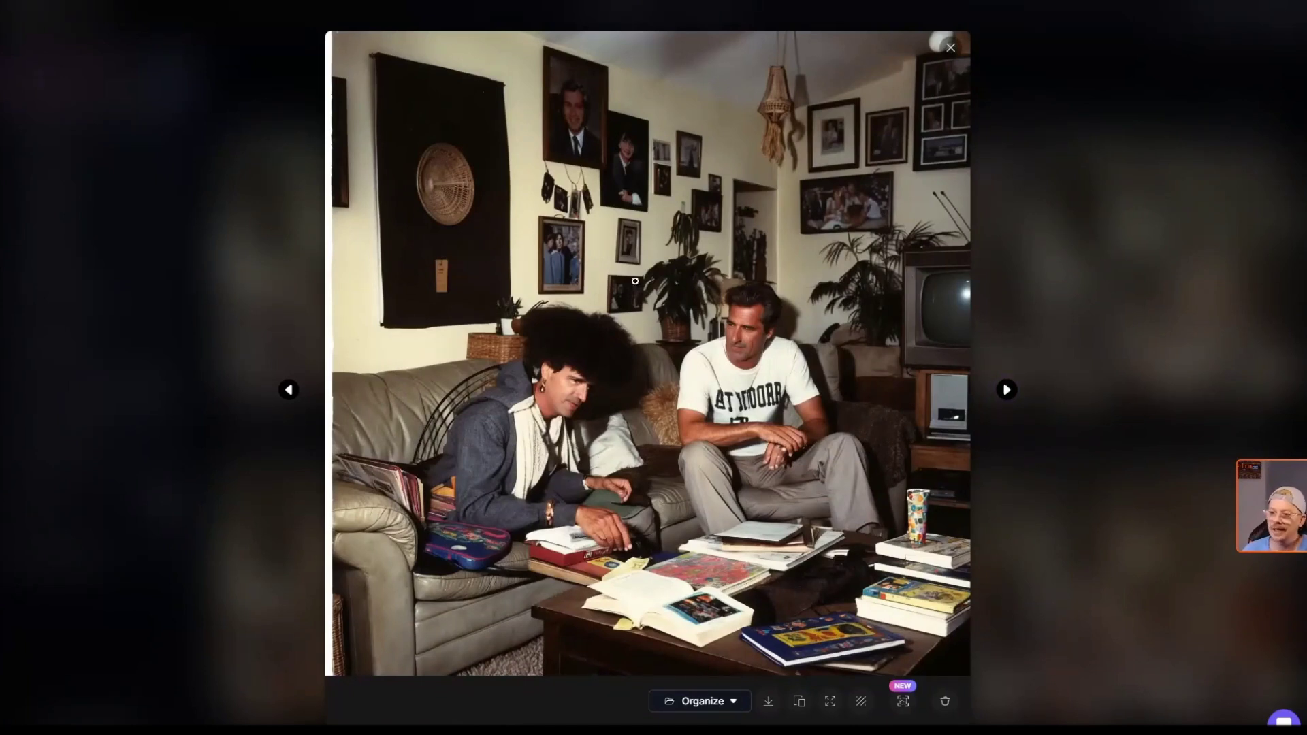
click(1007, 391)
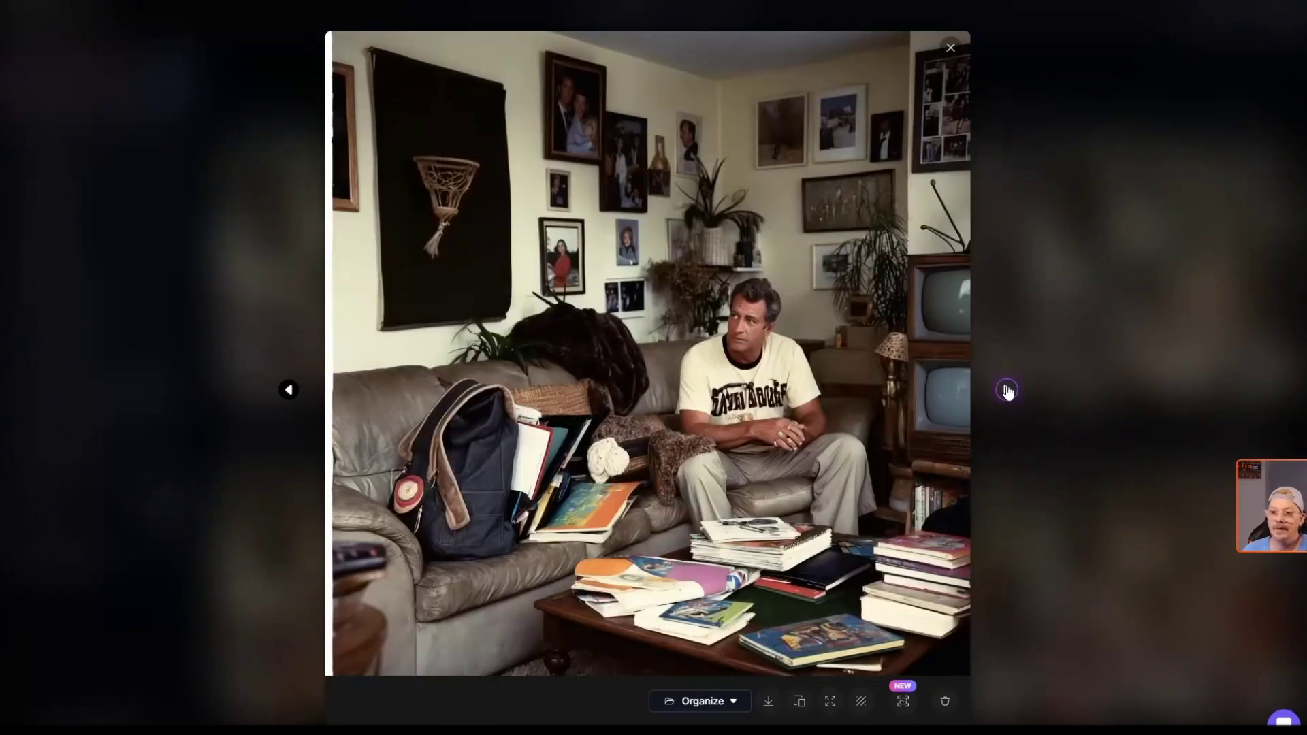
click(1008, 391)
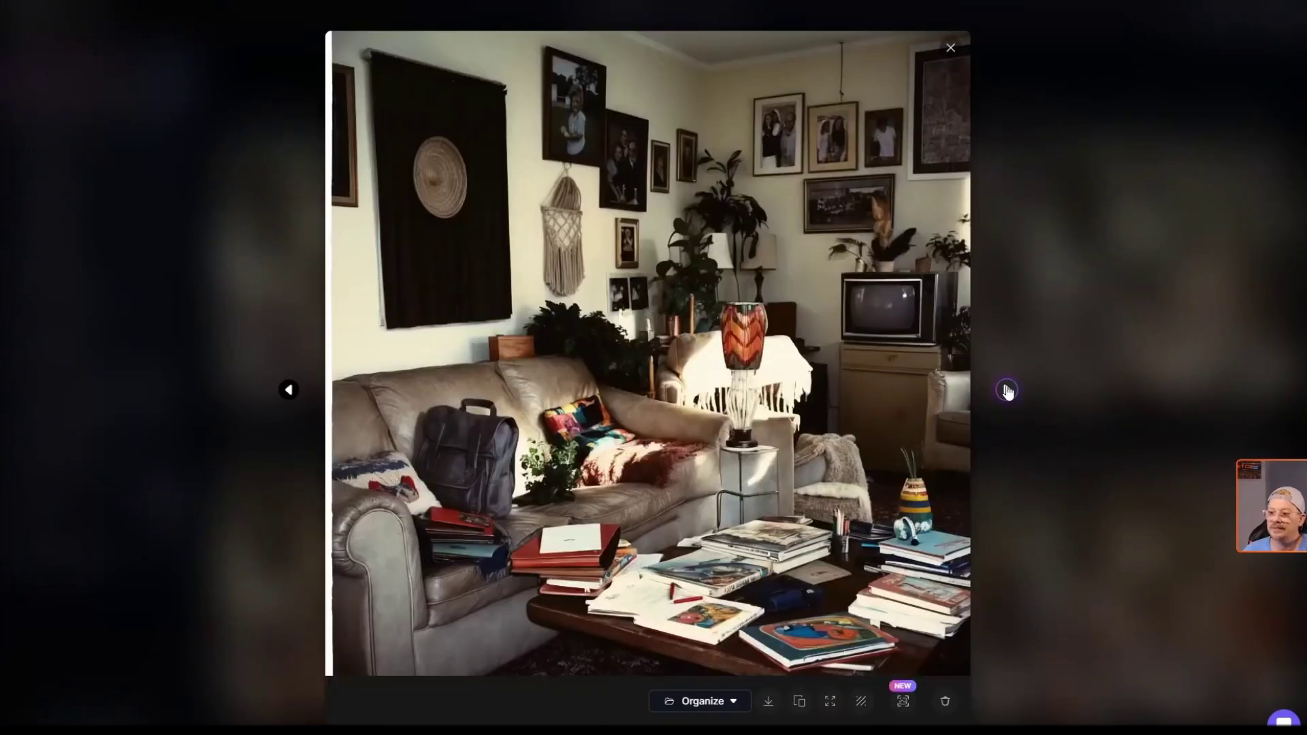
click(1007, 391)
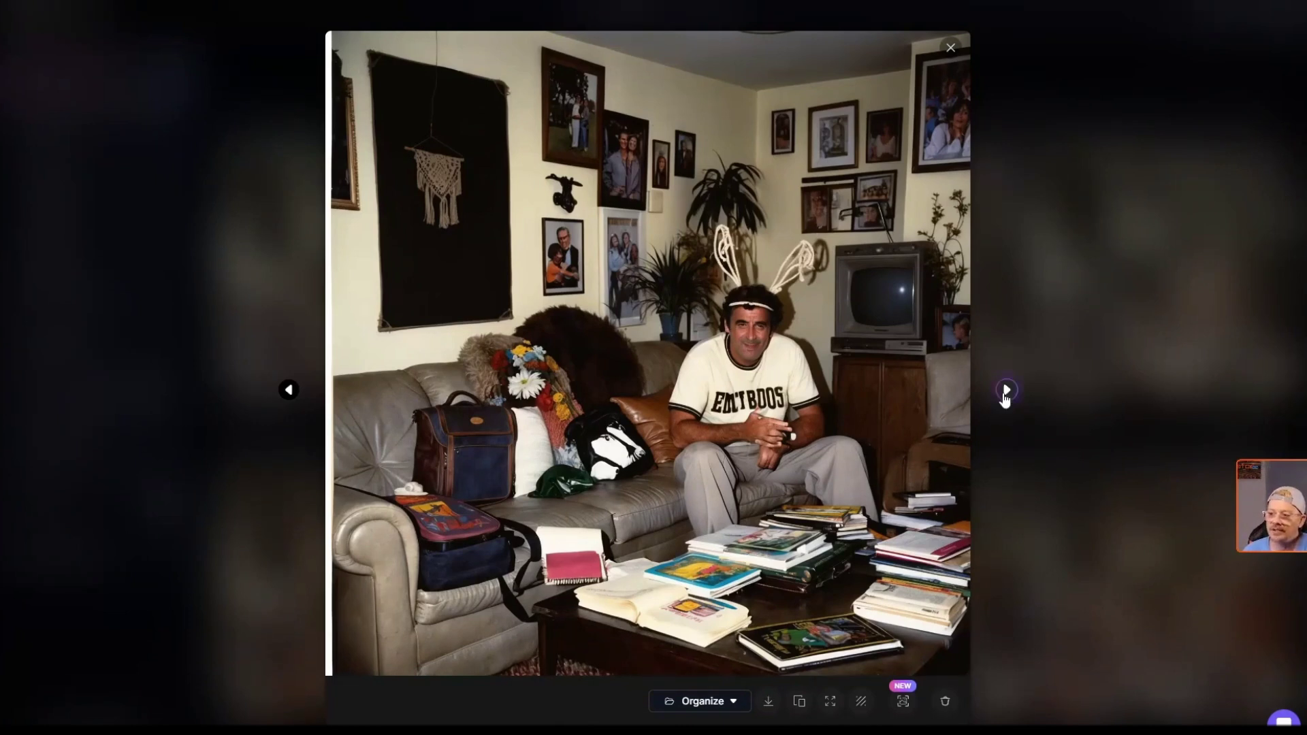
key(Escape)
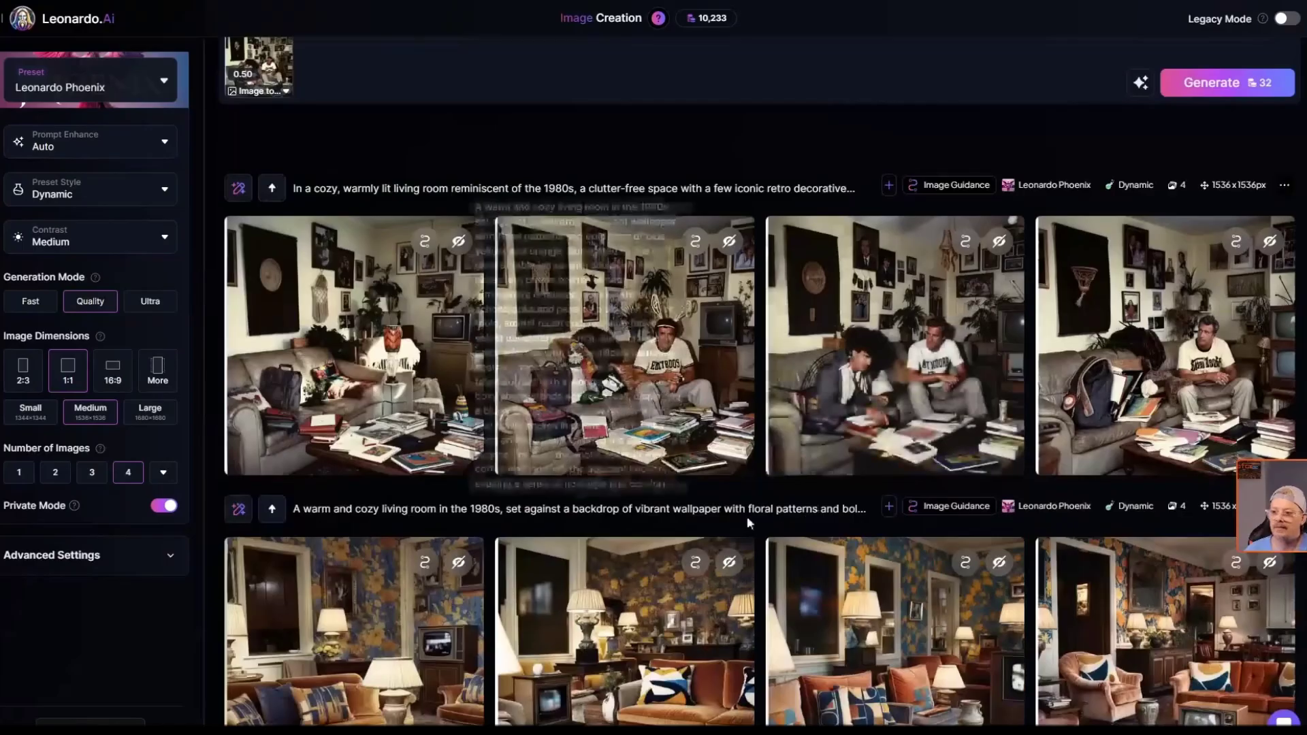
scroll(746, 516, down, 3)
scroll(579, 415, up, 1)
scroll(580, 416, up, 1)
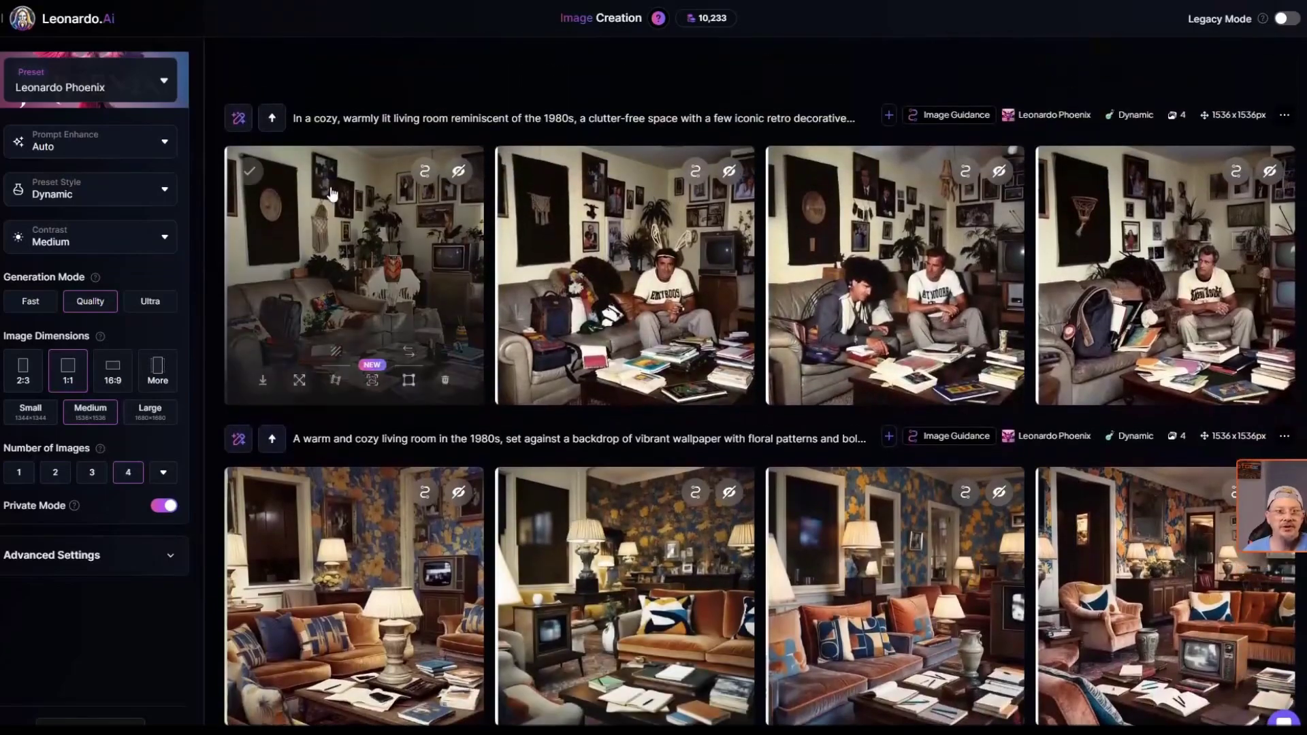
scroll(663, 562, up, 3)
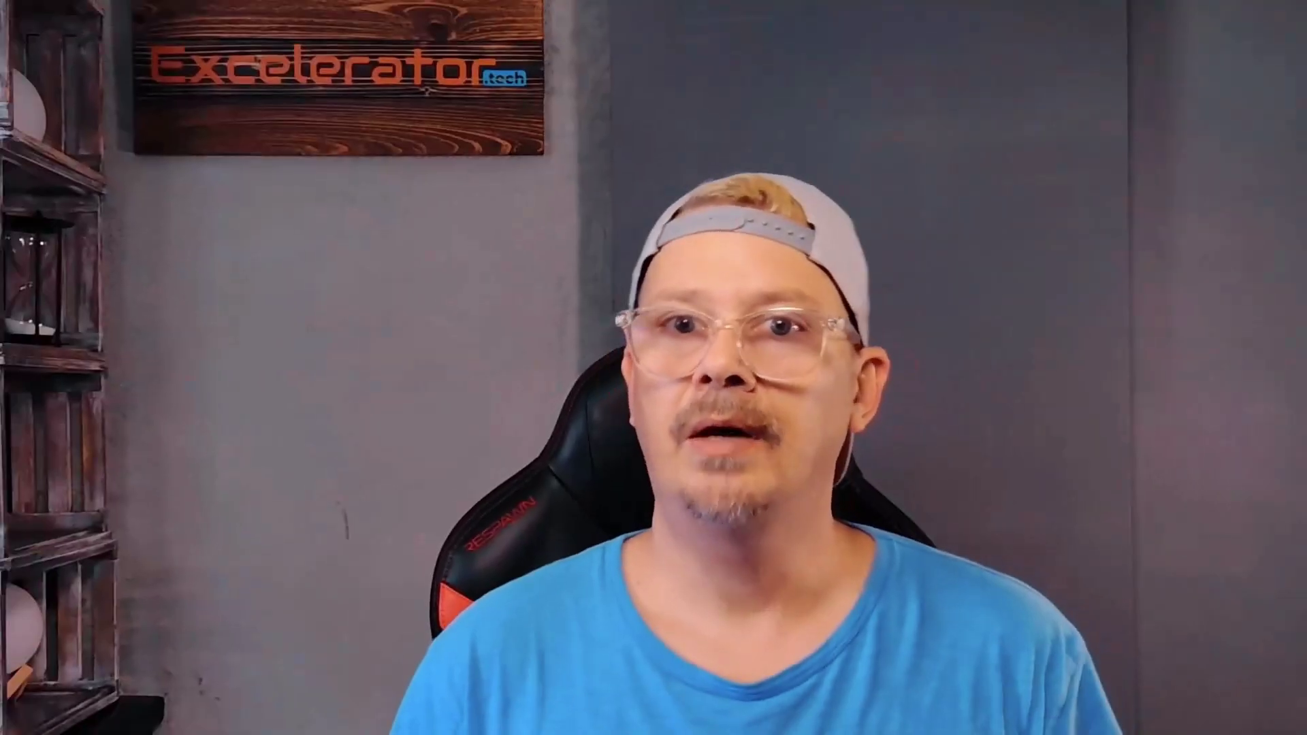